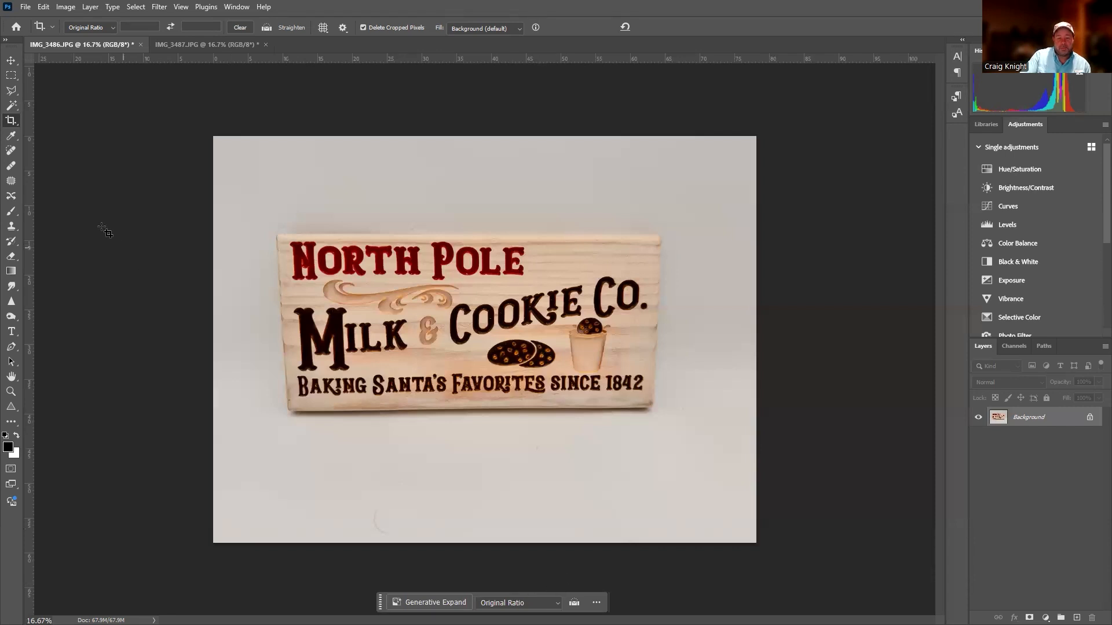
- Remove the background behind the wooden North Pole sign, leaving the sign masked on transparency
click(14, 181)
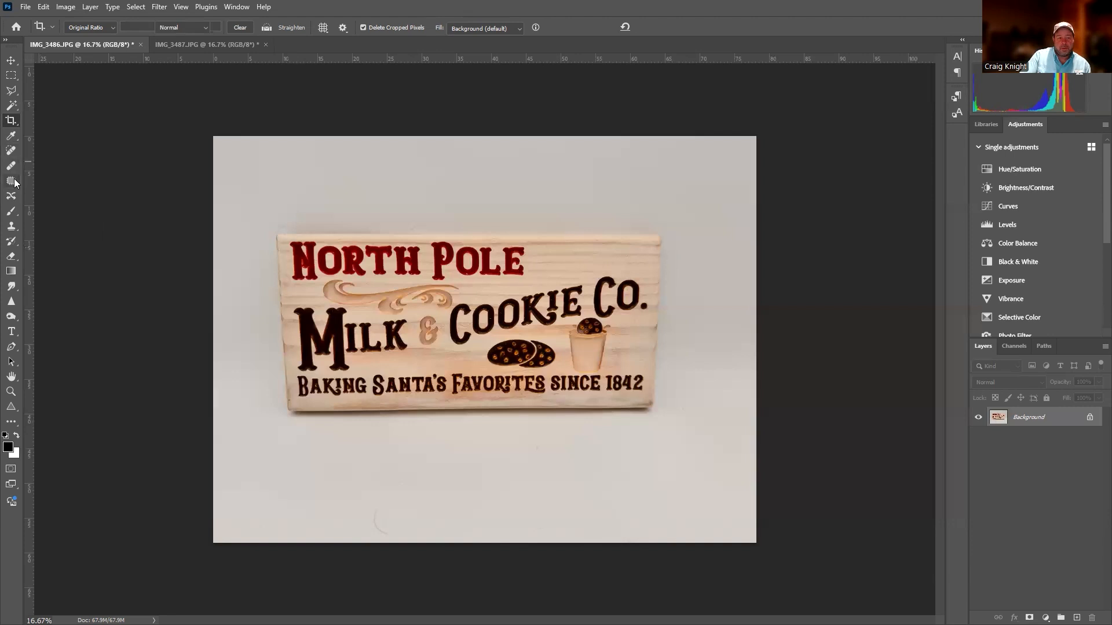
click(497, 603)
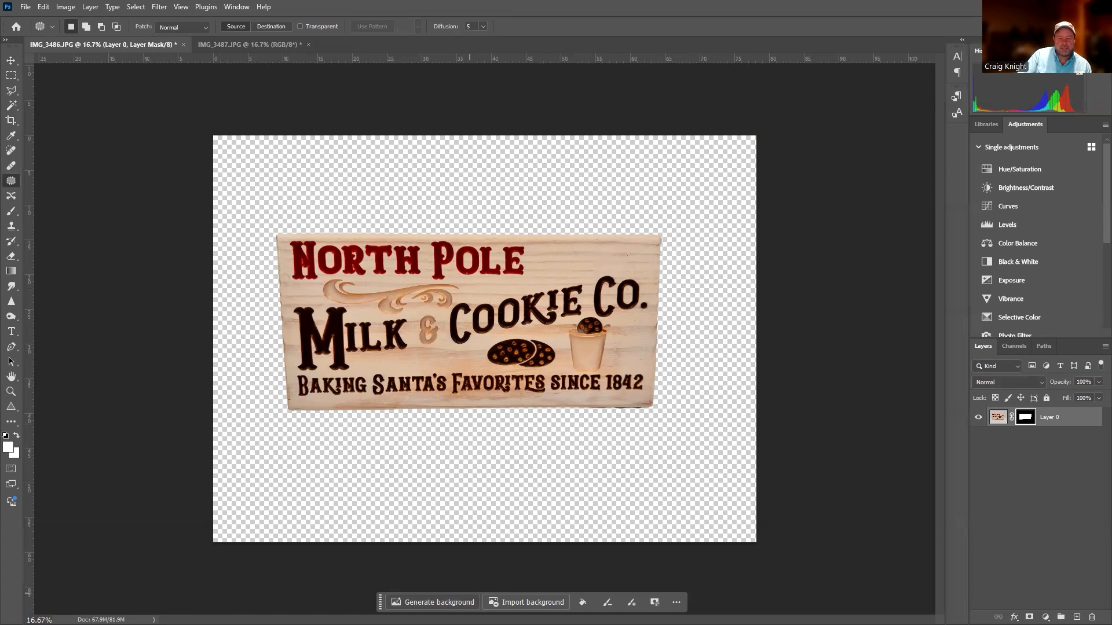
- Generate a background for the cut-out sign with the prompt "Place on end table beside christmas tee"
click(463, 602)
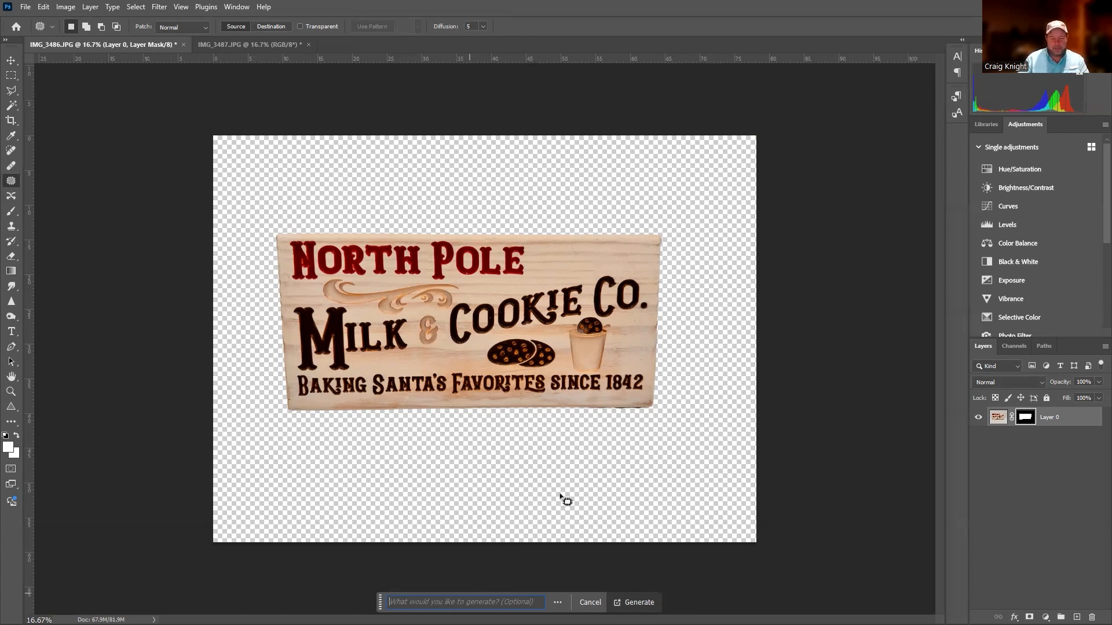
click(590, 602)
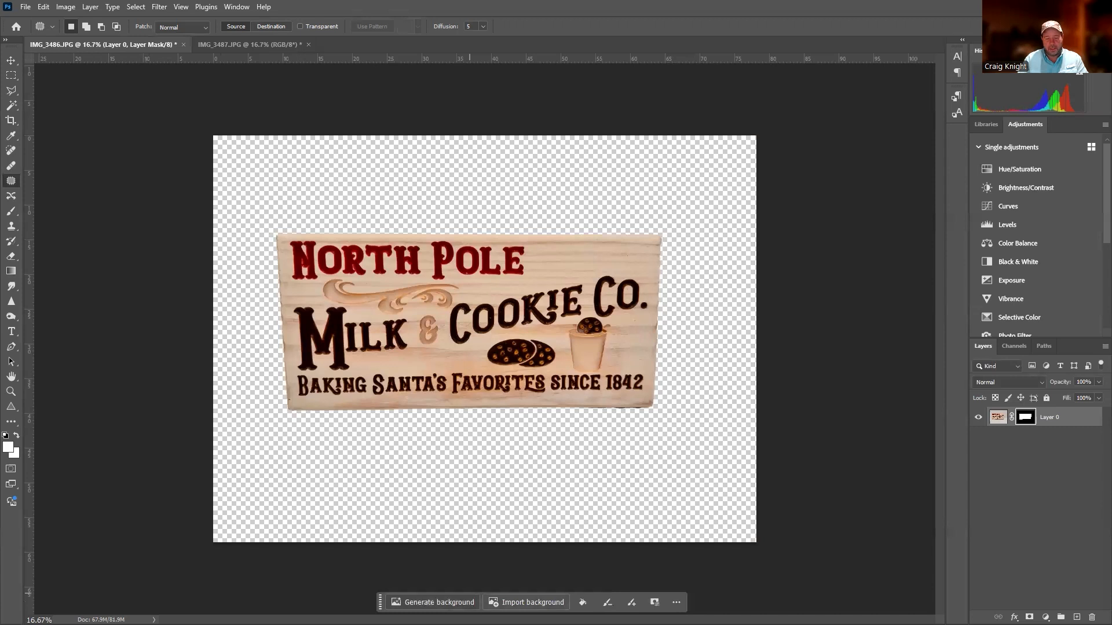
click(425, 603)
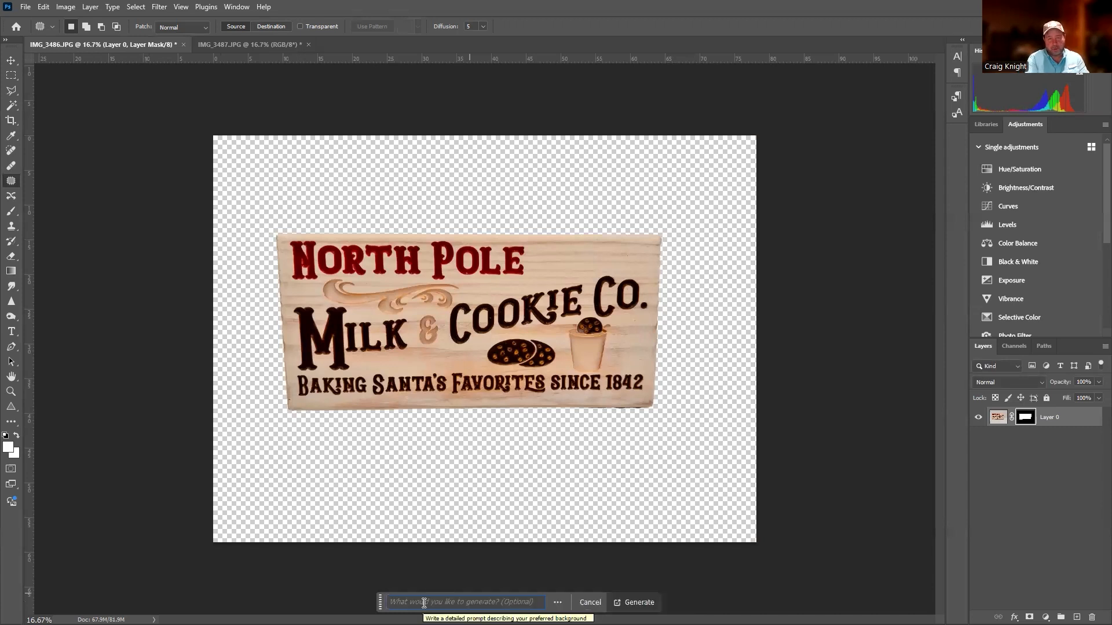
text(Place )
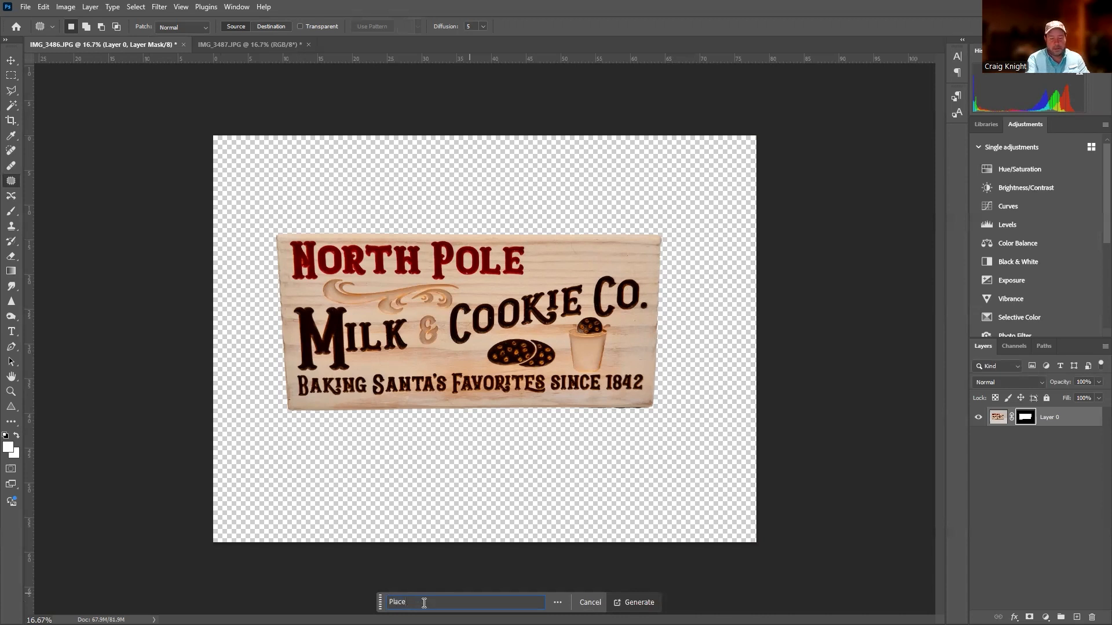
text(on )
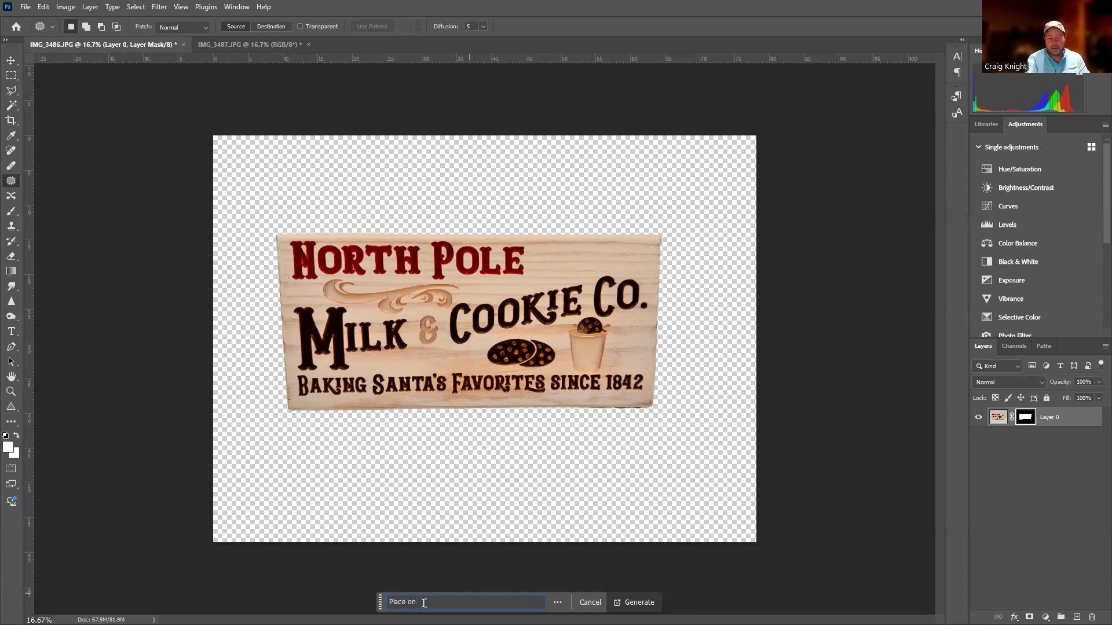
text(end table beside)
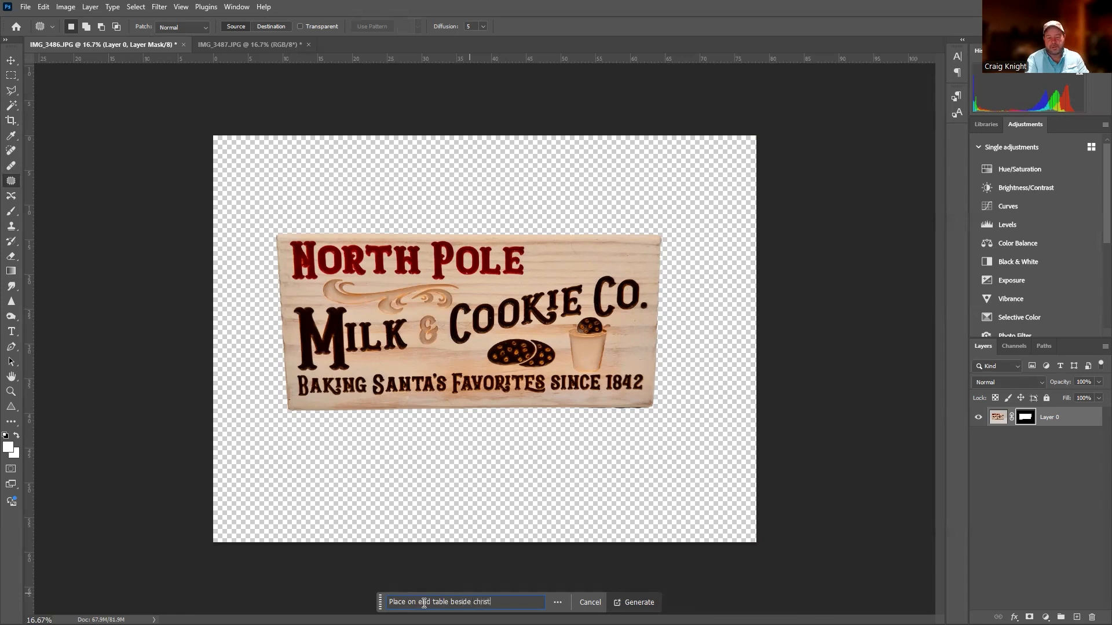
text(christmas tee)
key(Return)
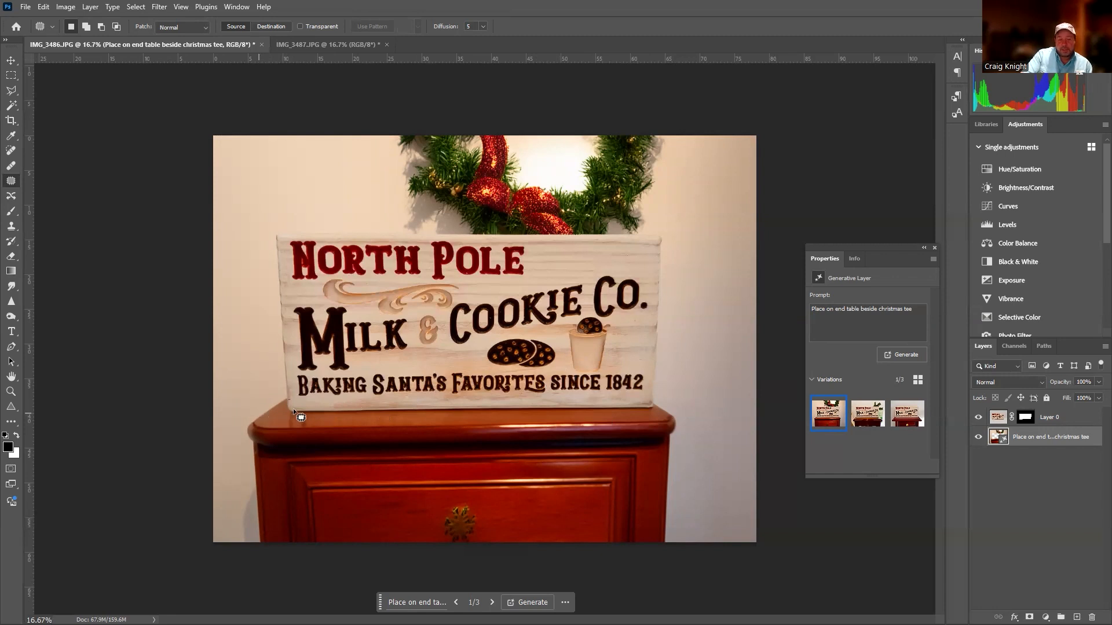
- Preview the second and third generated background variations, ending on the second one
mouse_move(865, 415)
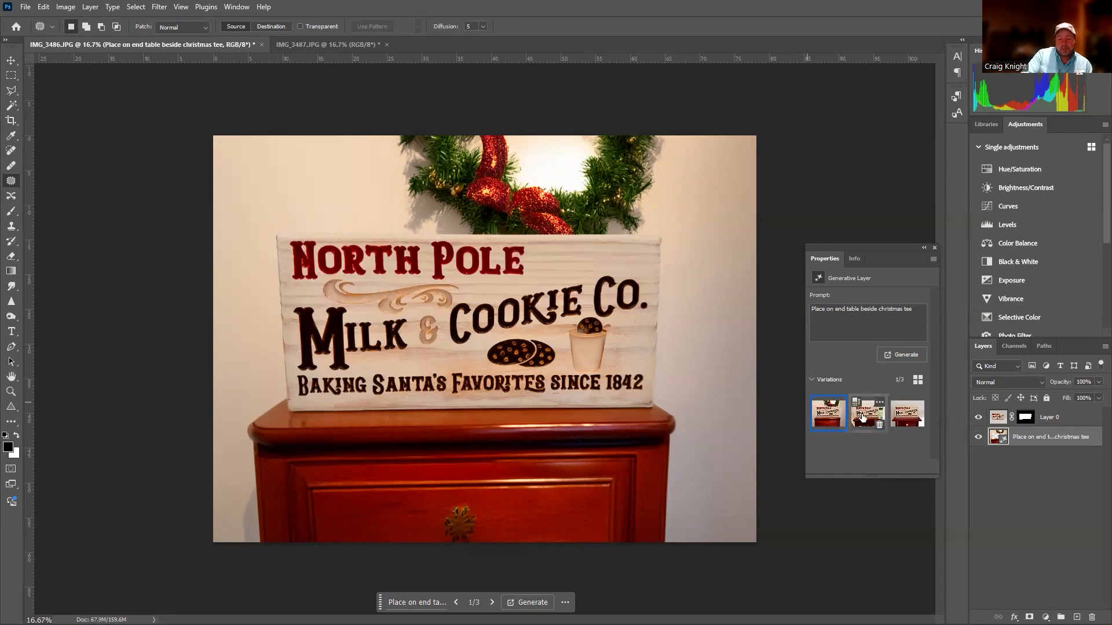
click(865, 416)
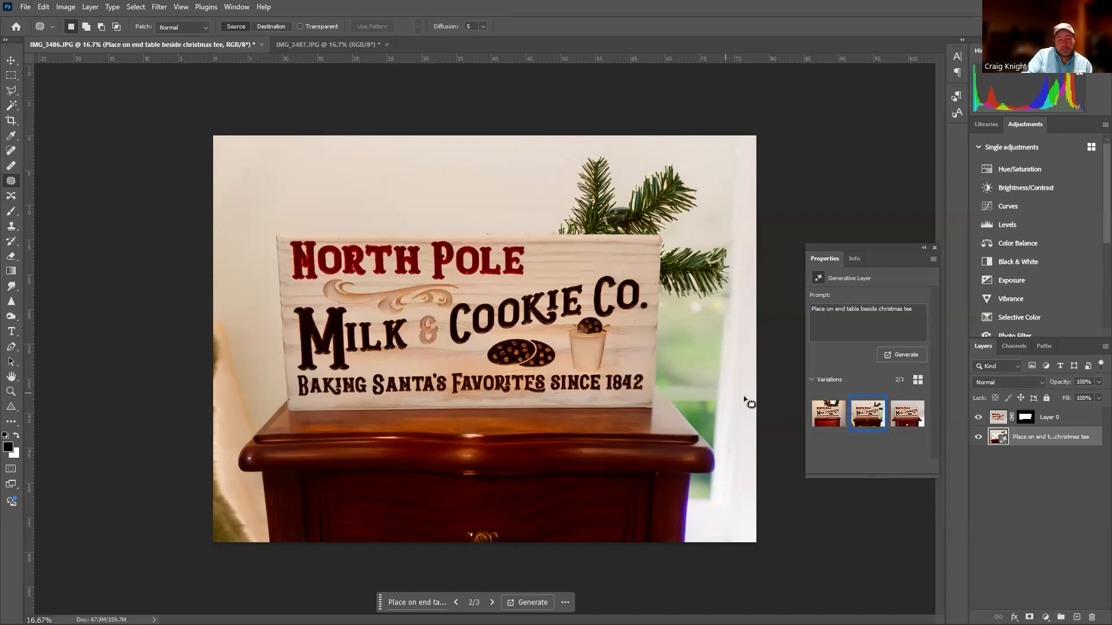
click(905, 419)
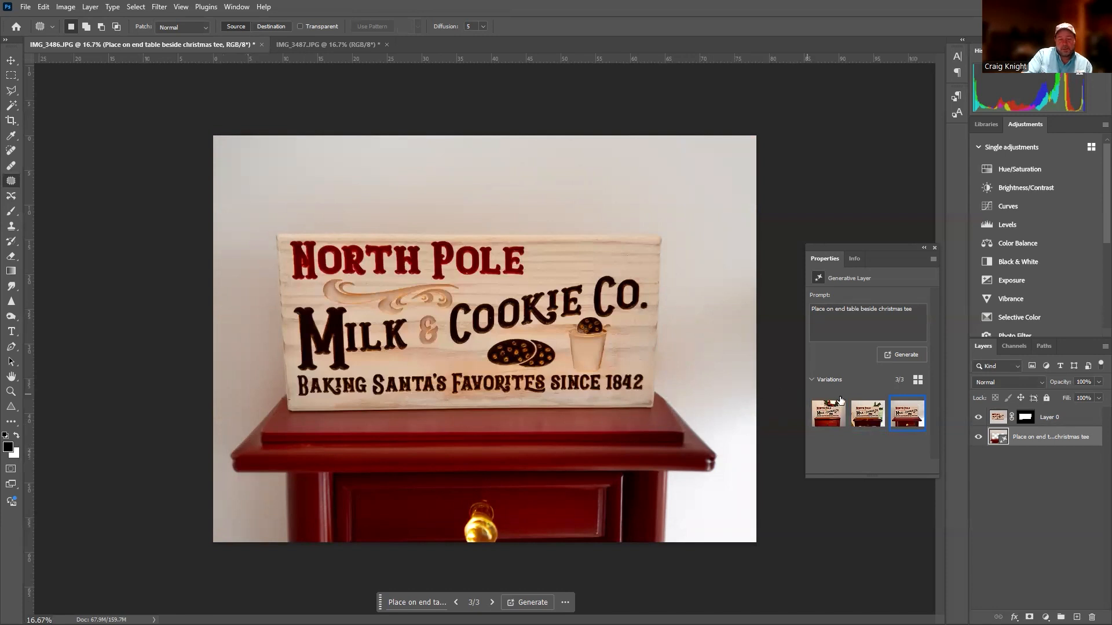
click(865, 413)
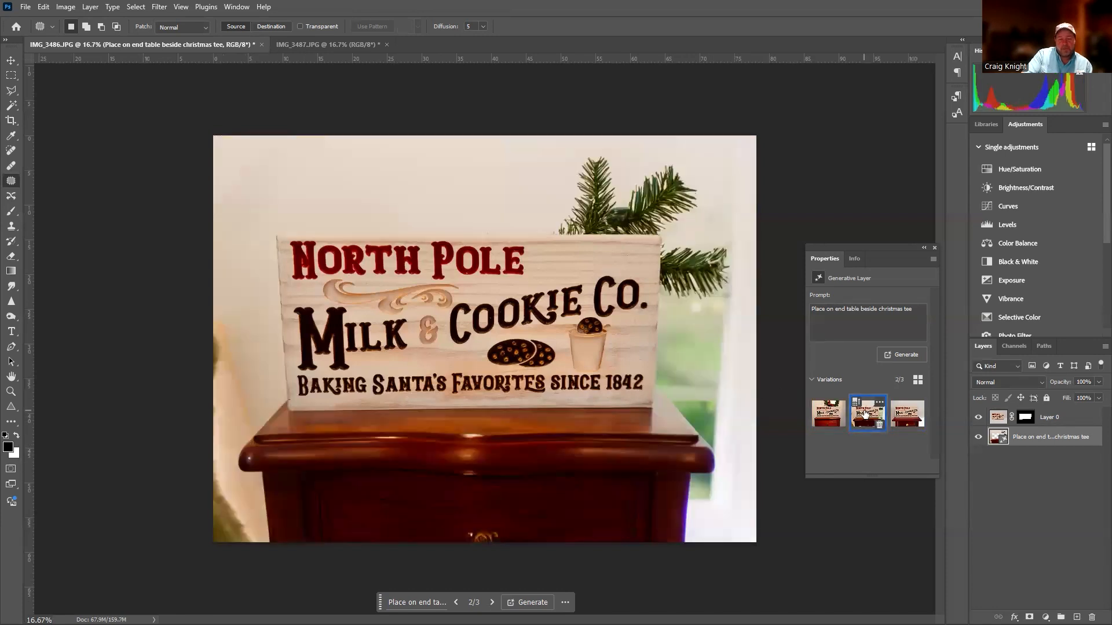
- Generate more background variations from the same prompt, compare them, and choose the one with small Christmas trees and a plaid pillow
click(899, 355)
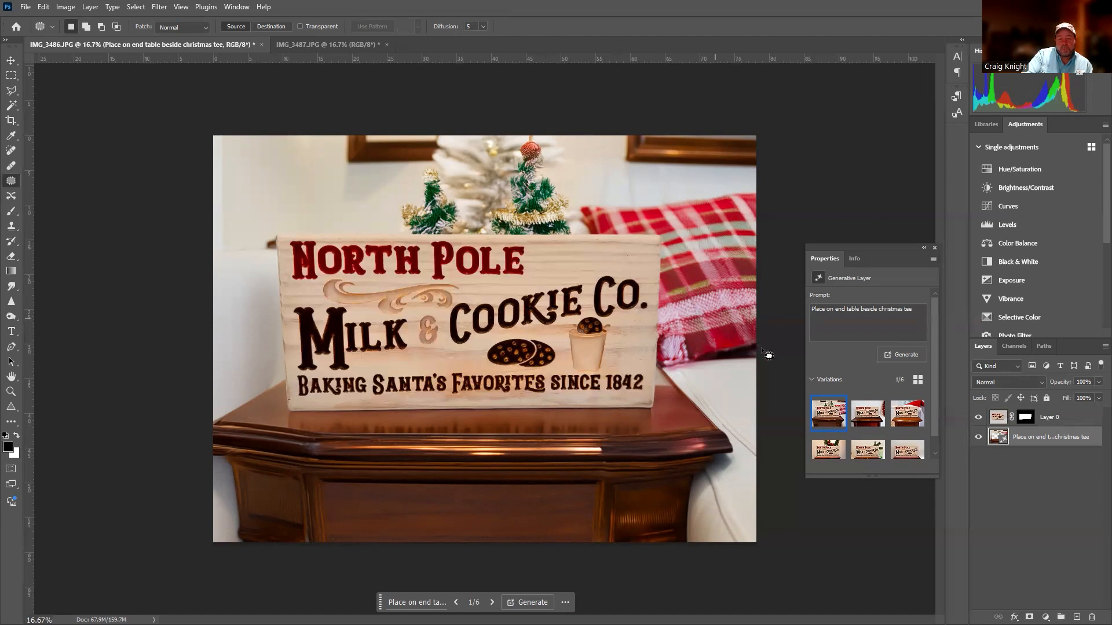
click(863, 412)
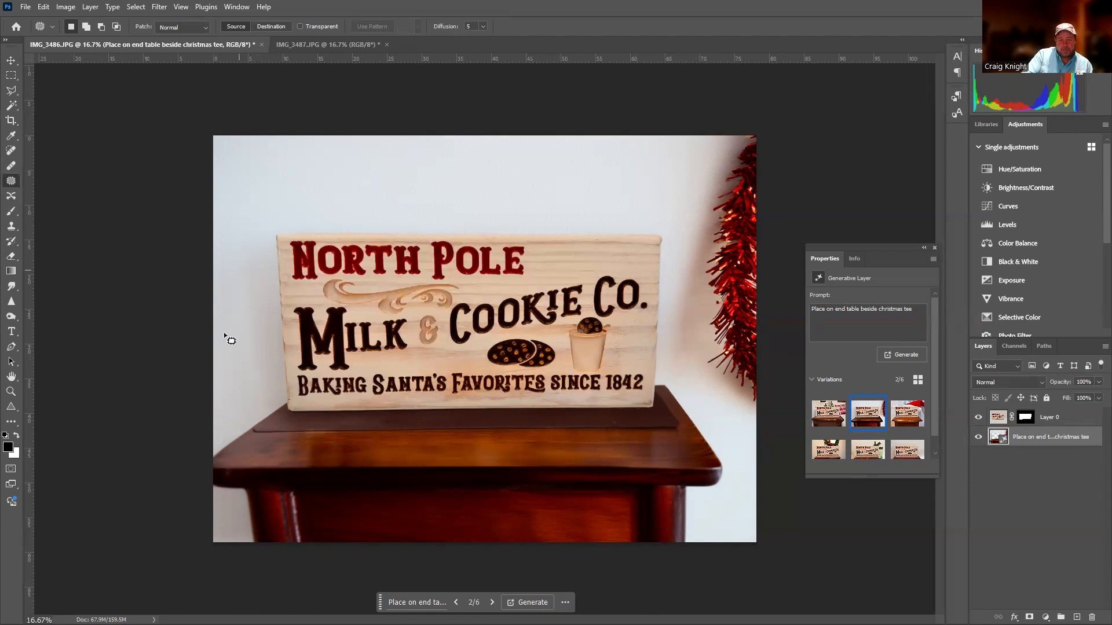
click(907, 423)
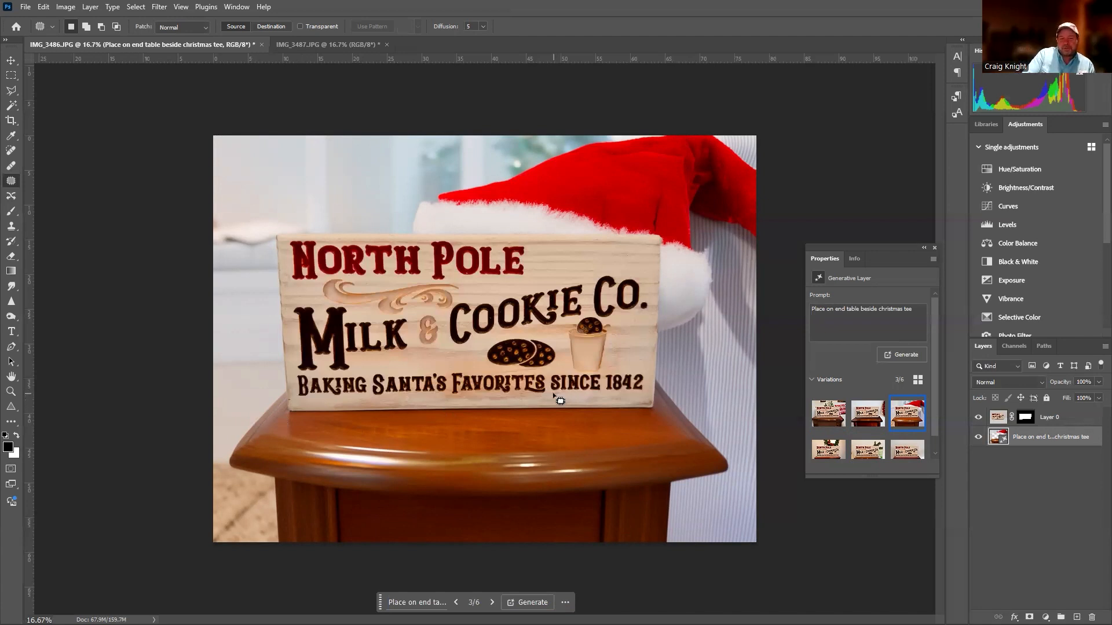
mouse_move(904, 413)
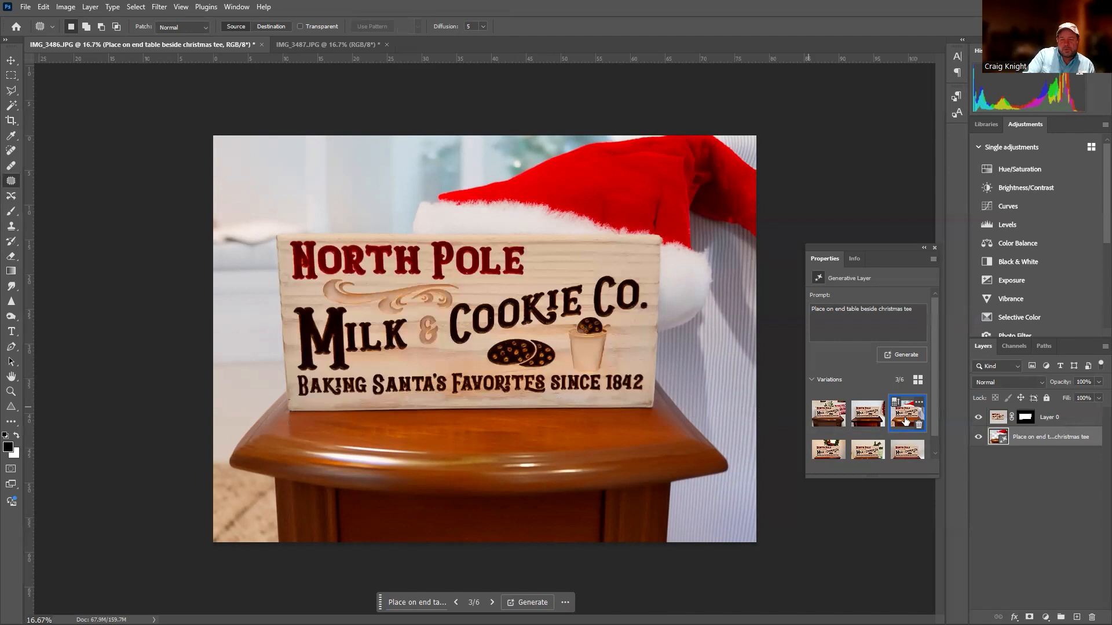
click(867, 452)
scroll(867, 452, down, 1)
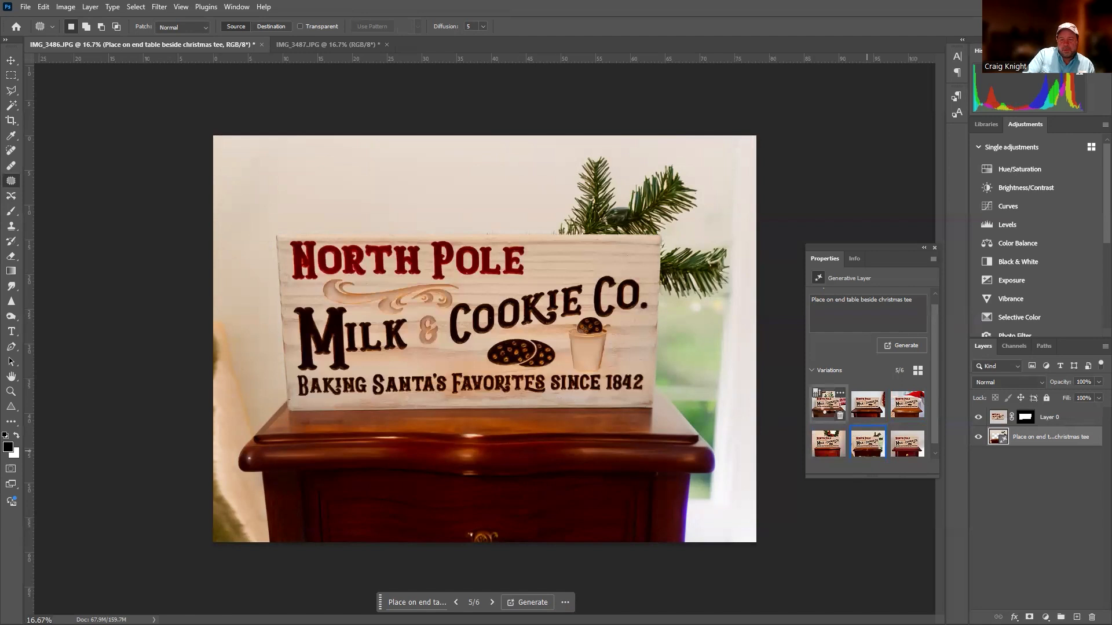
click(827, 410)
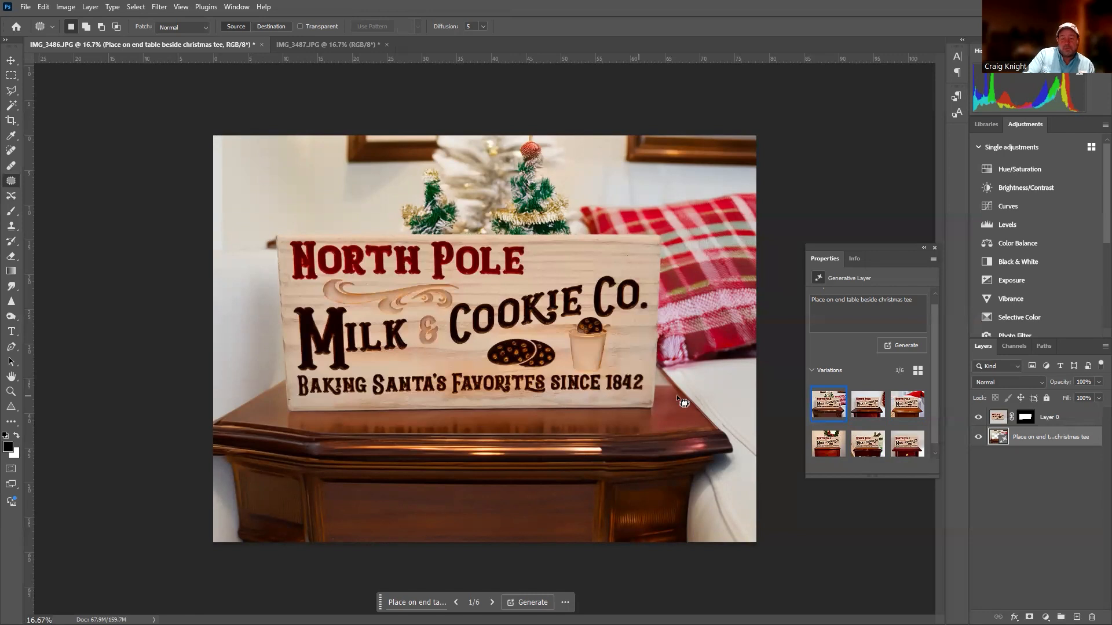
- Flatten the sign layer and the generated background into a single layer
mouse_move(826, 414)
right_click(1040, 418)
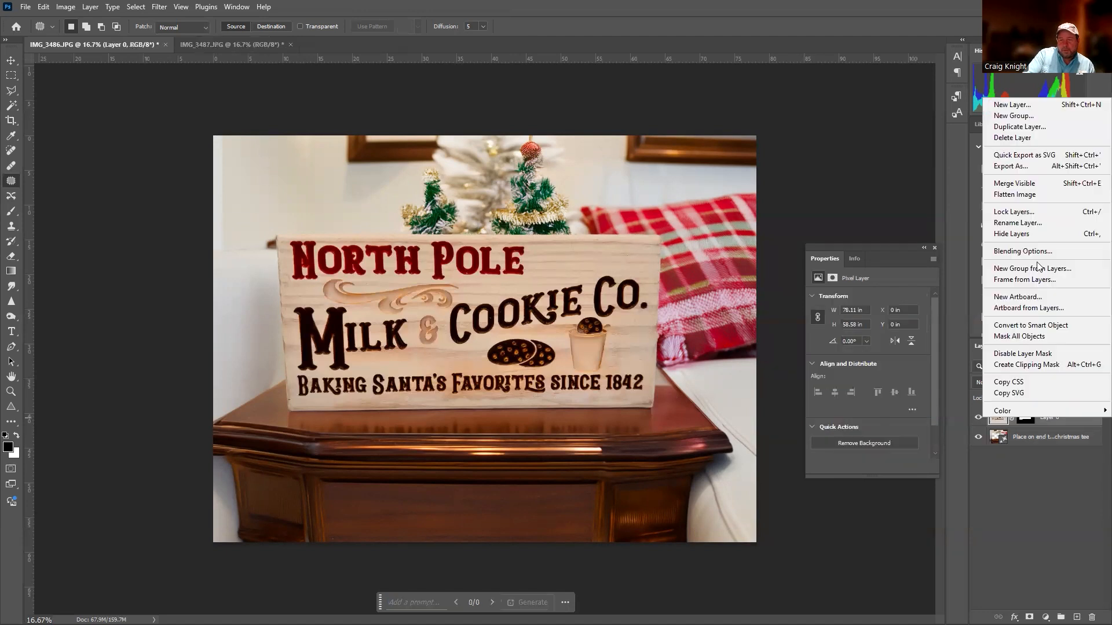
click(1020, 195)
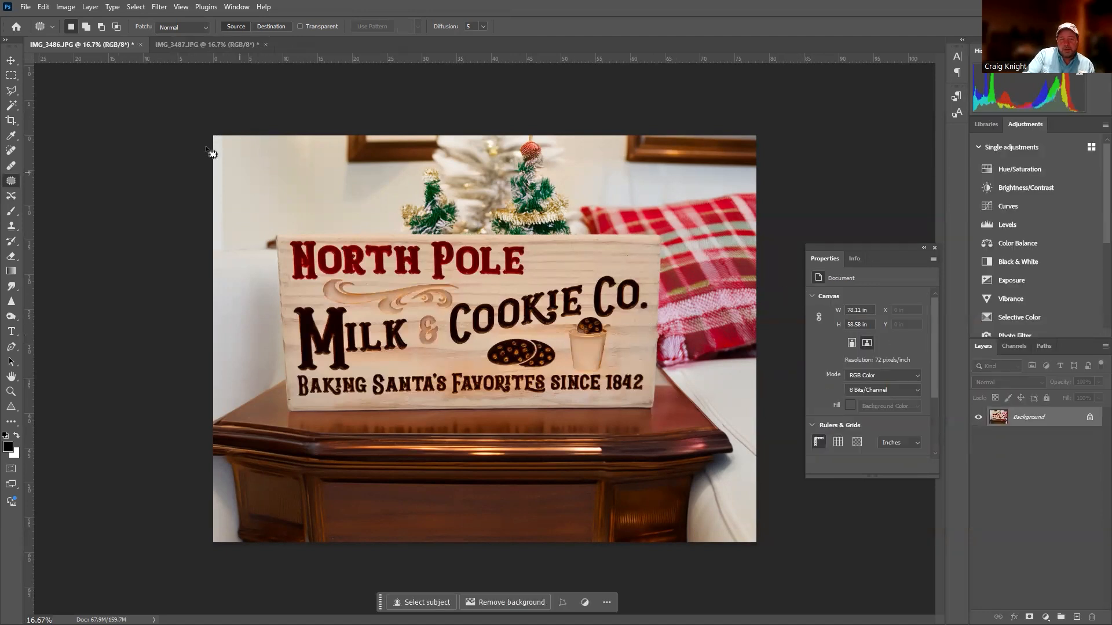
- Save the flattened image as a JPEG named IMG_3486a in the Woodworking (G:) drive, at maximum quality 12
click(24, 8)
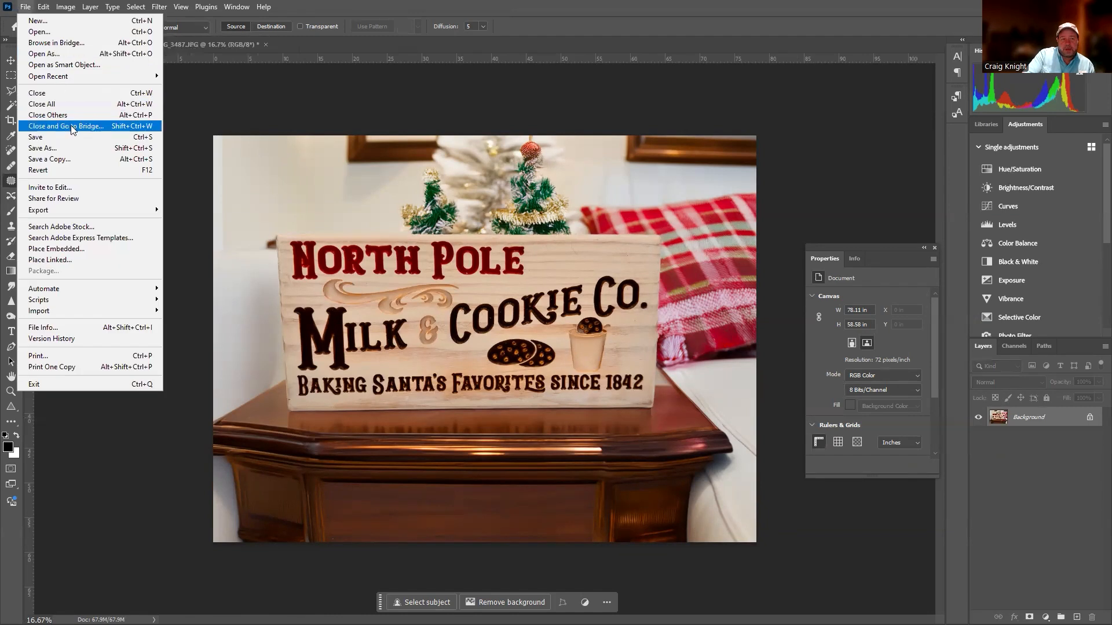
click(74, 150)
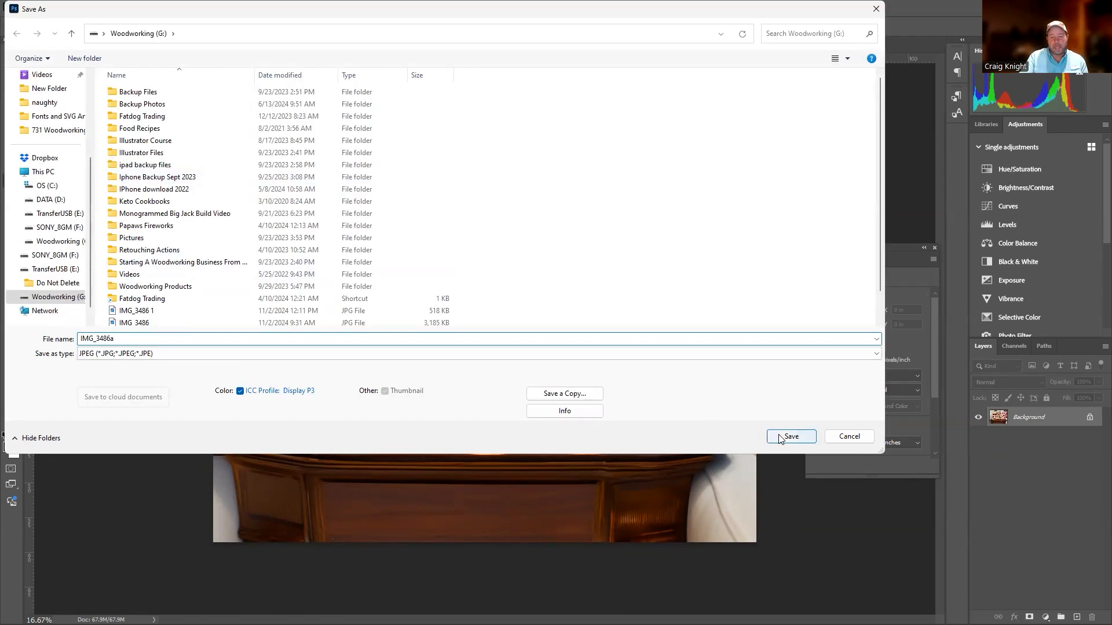
click(781, 439)
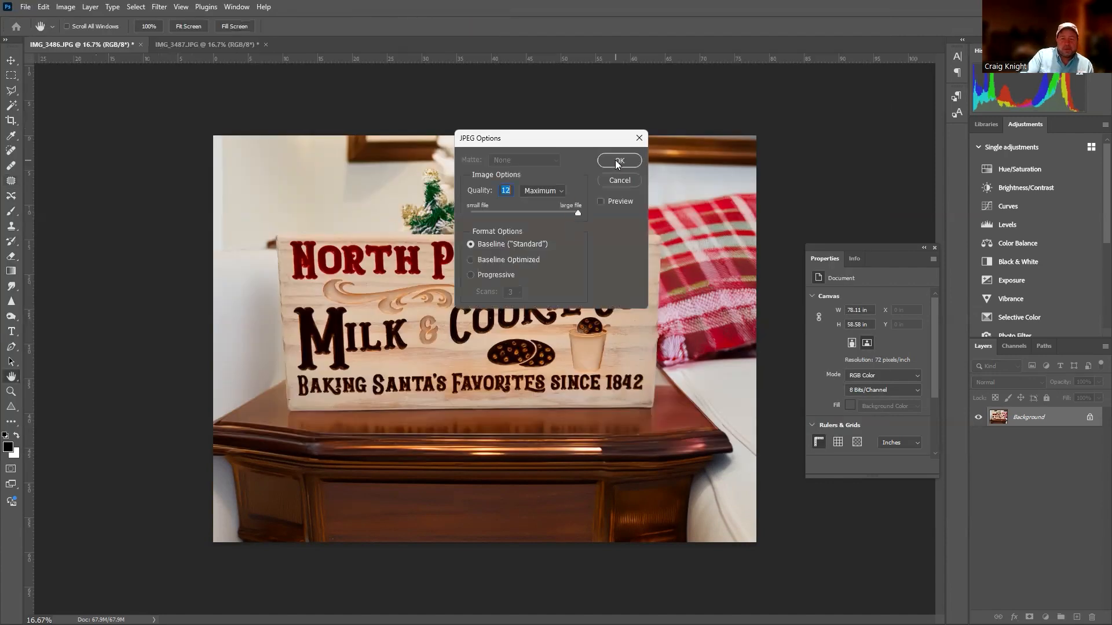
click(615, 162)
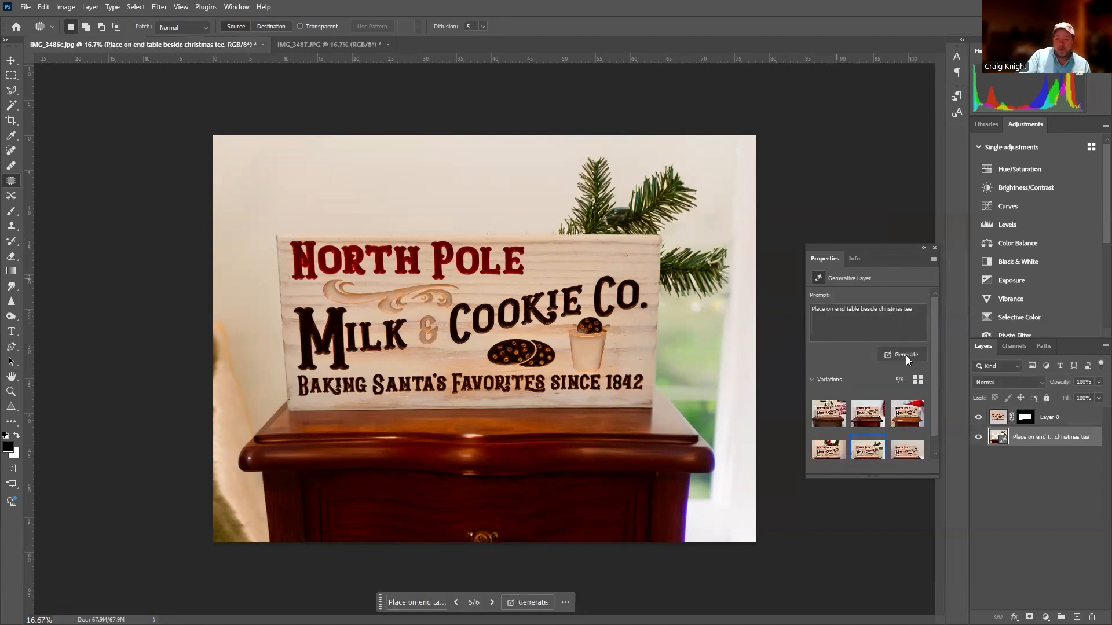
- Correct the generative layer's prompt to "Place on end table beside christmas tree" and generate new variations
click(907, 310)
text(r)
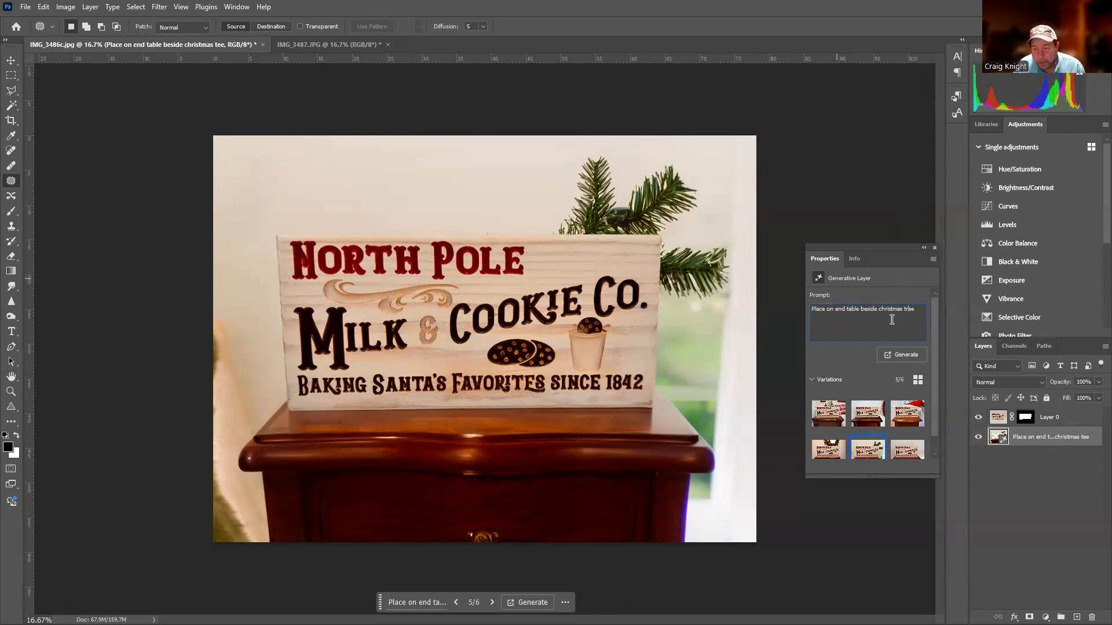
click(891, 358)
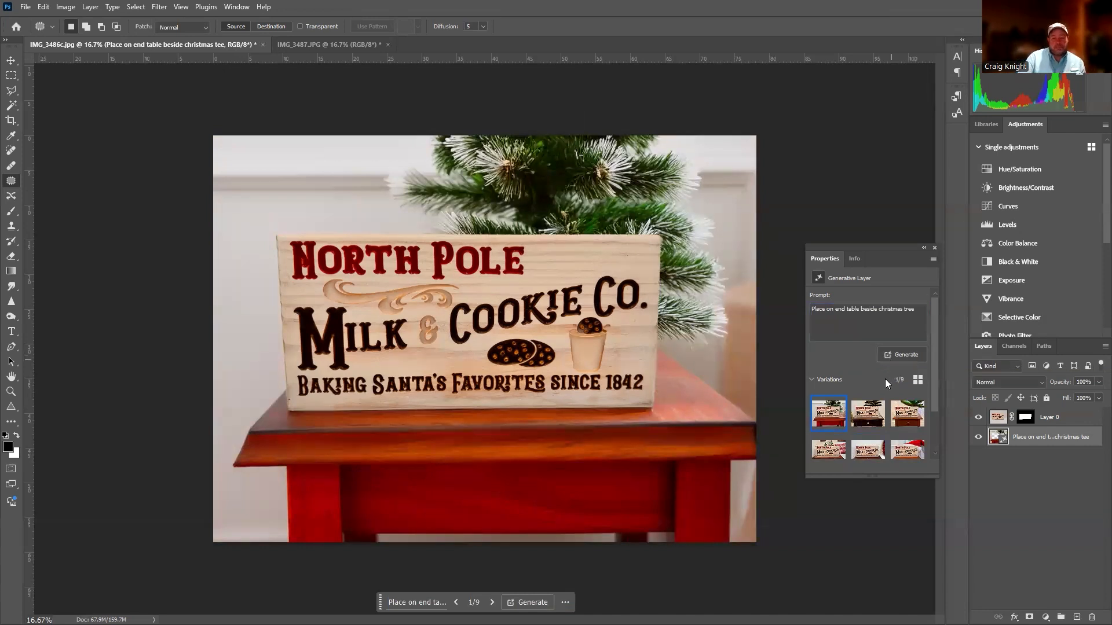
- Compare the three new Christmas tree variations and choose the one with the red table and frosted tree
click(868, 413)
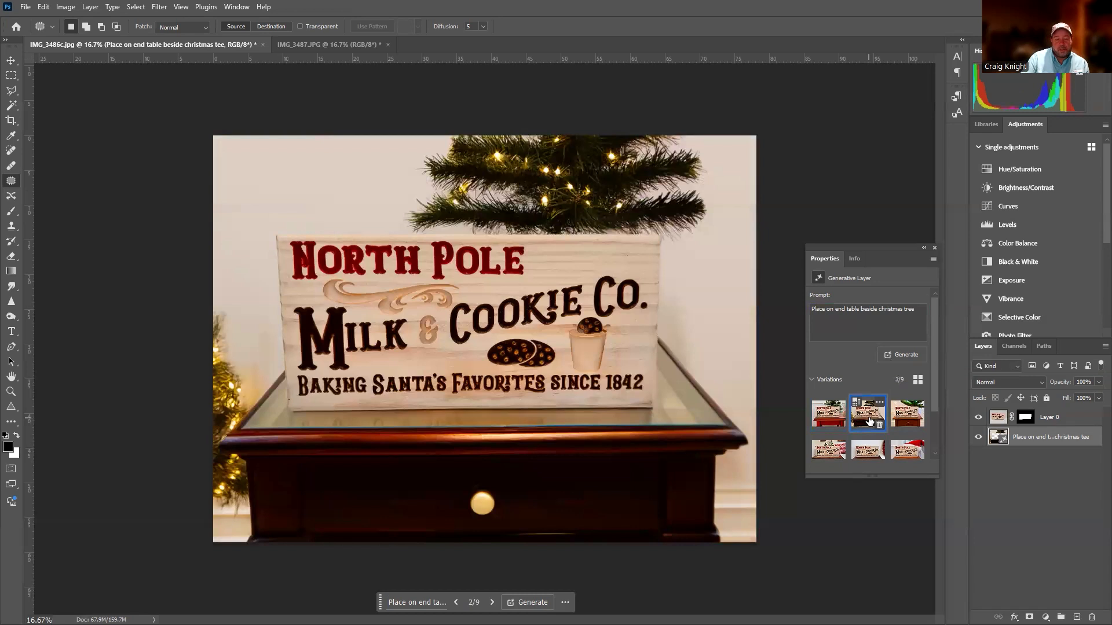
click(907, 415)
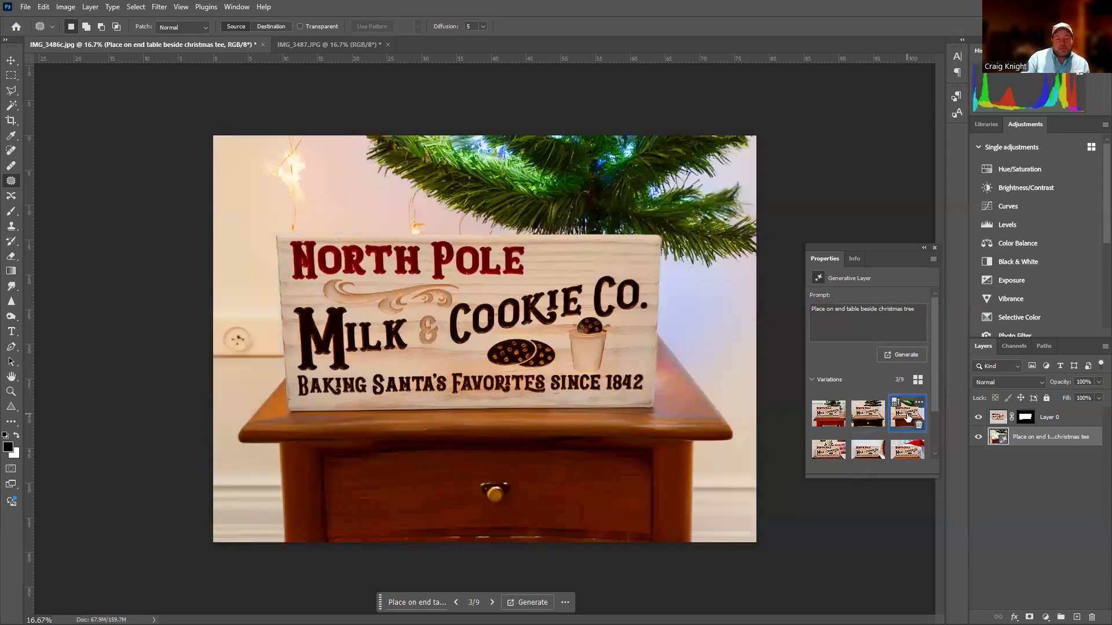
click(828, 418)
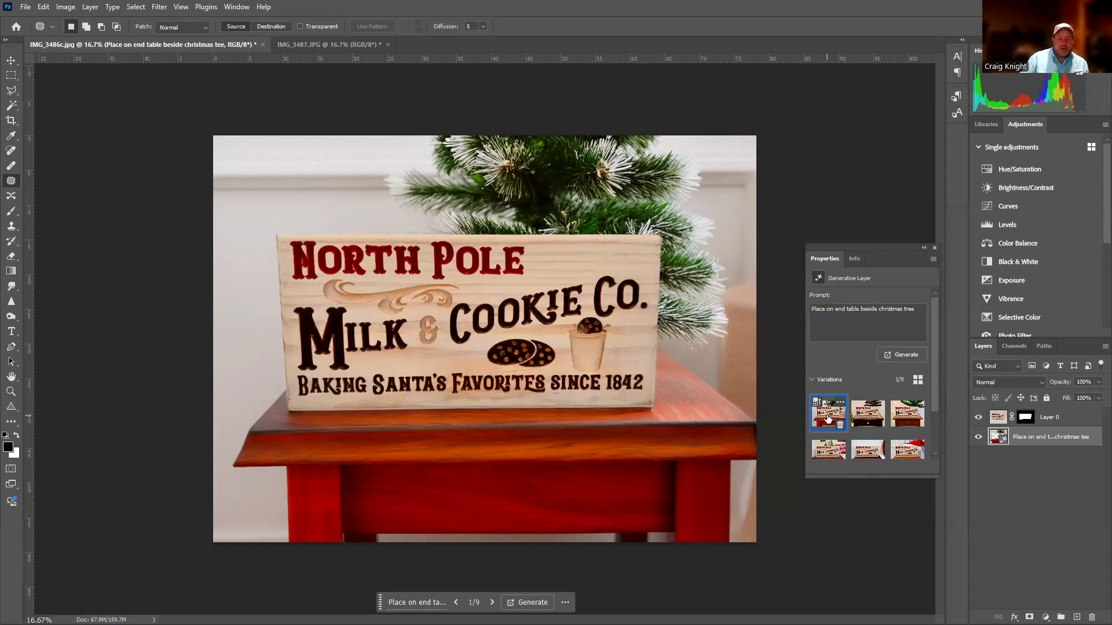
click(857, 418)
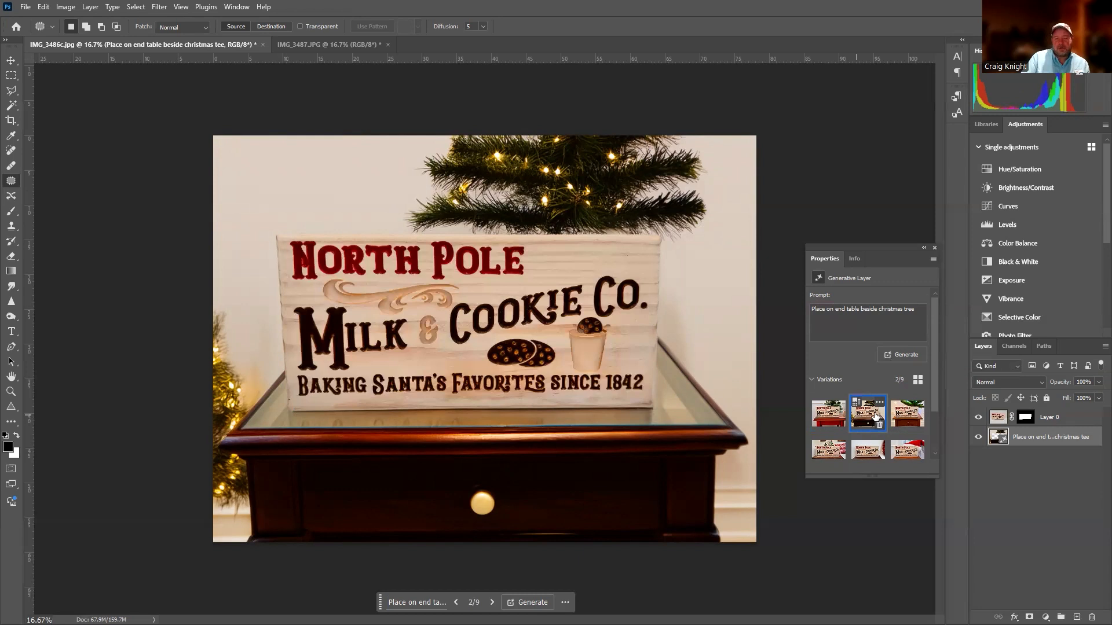
click(836, 416)
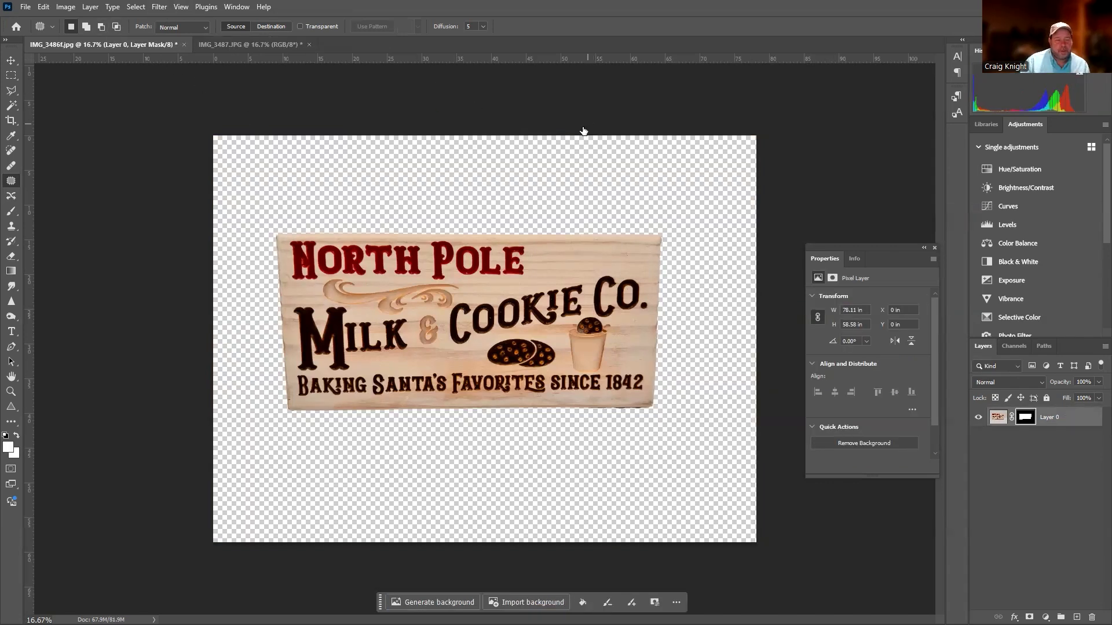
- Generate a new background for the cut-out sign with the prompt "Place on front door"
click(476, 601)
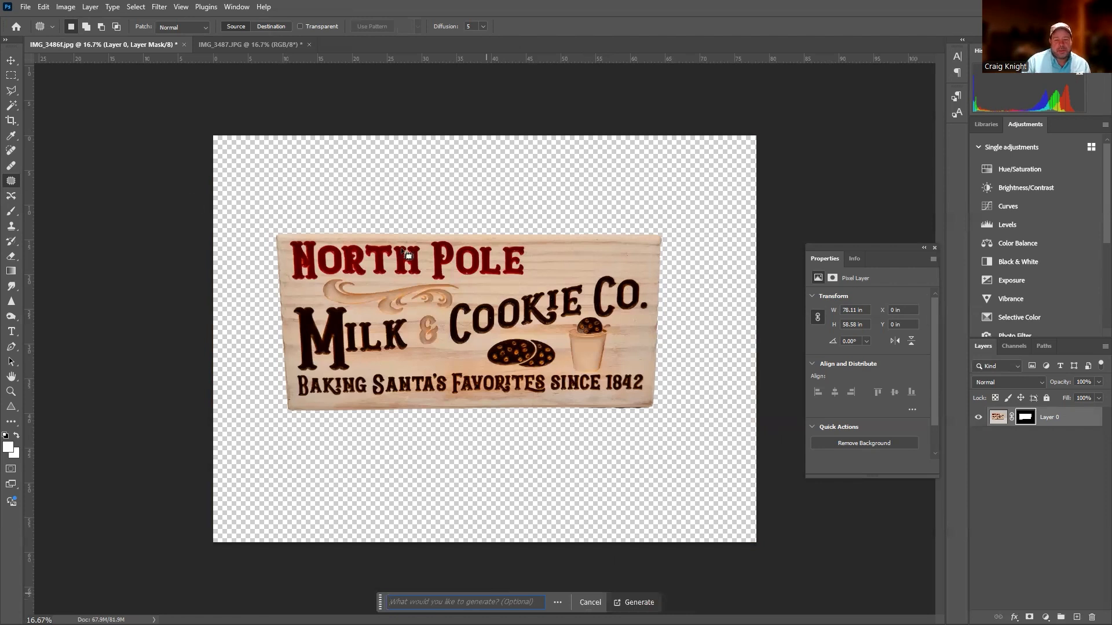
text(Place on)
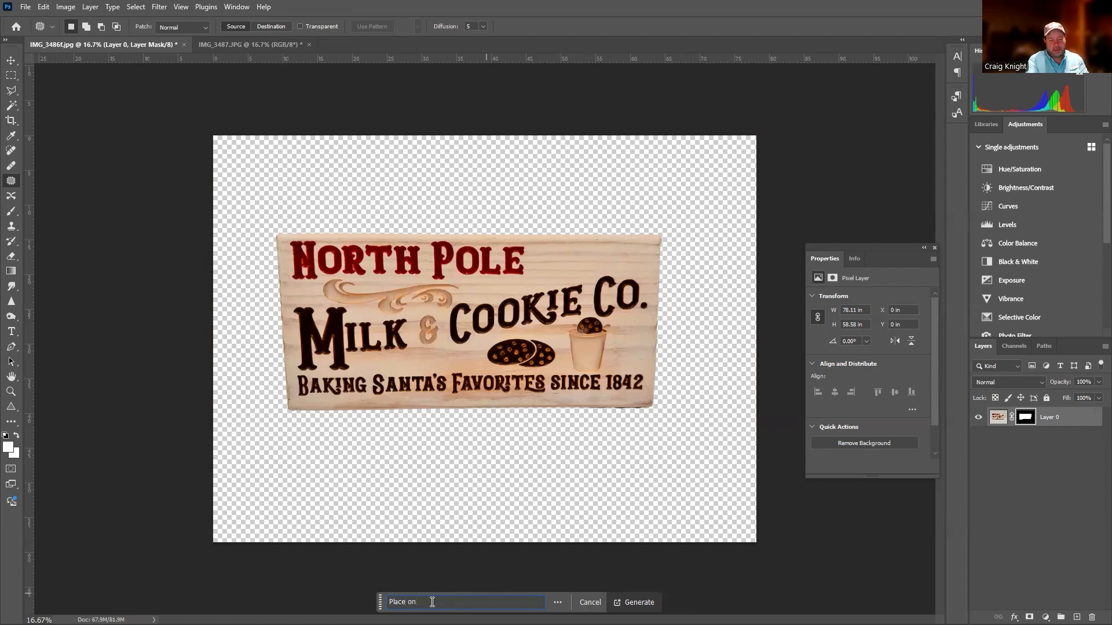
text( front door)
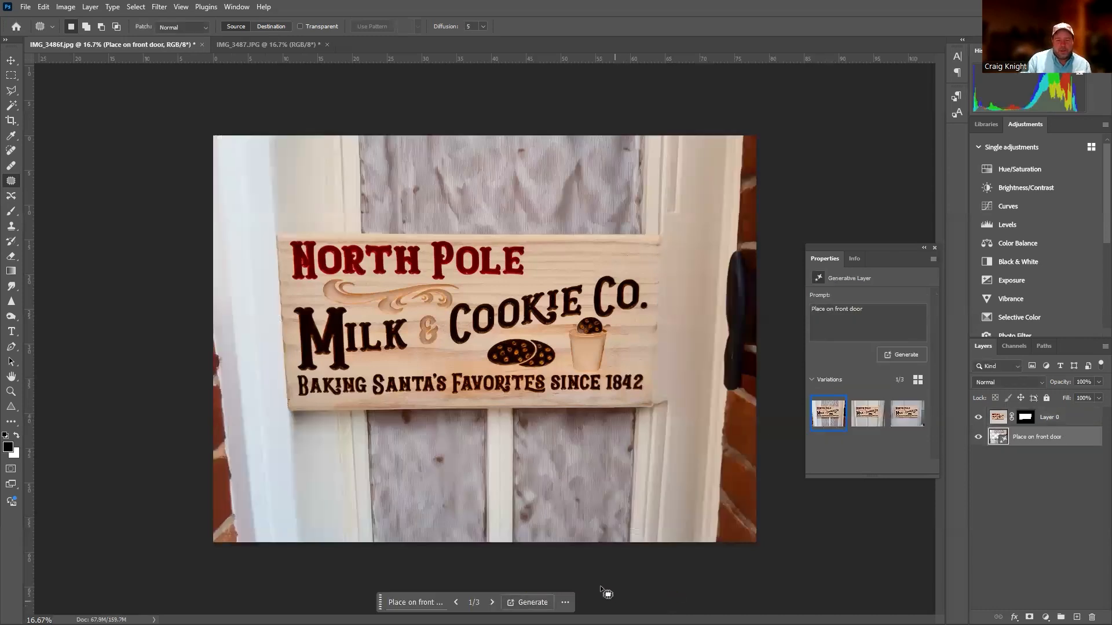
- Compare the three front door variations and delete the generated background layer from IMG_3486f
click(859, 410)
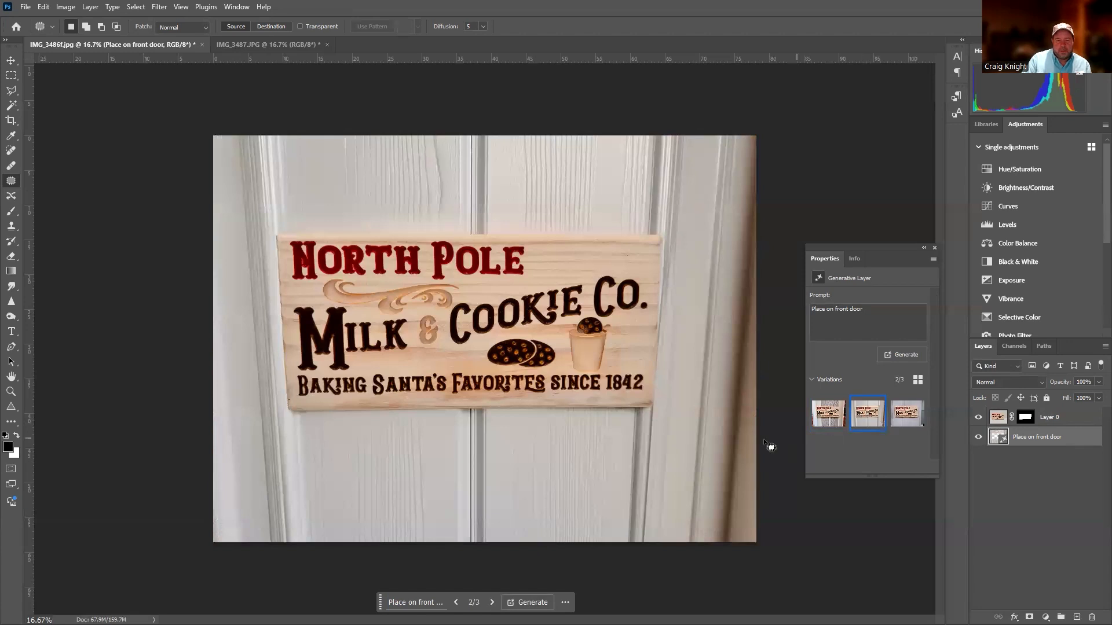
click(905, 423)
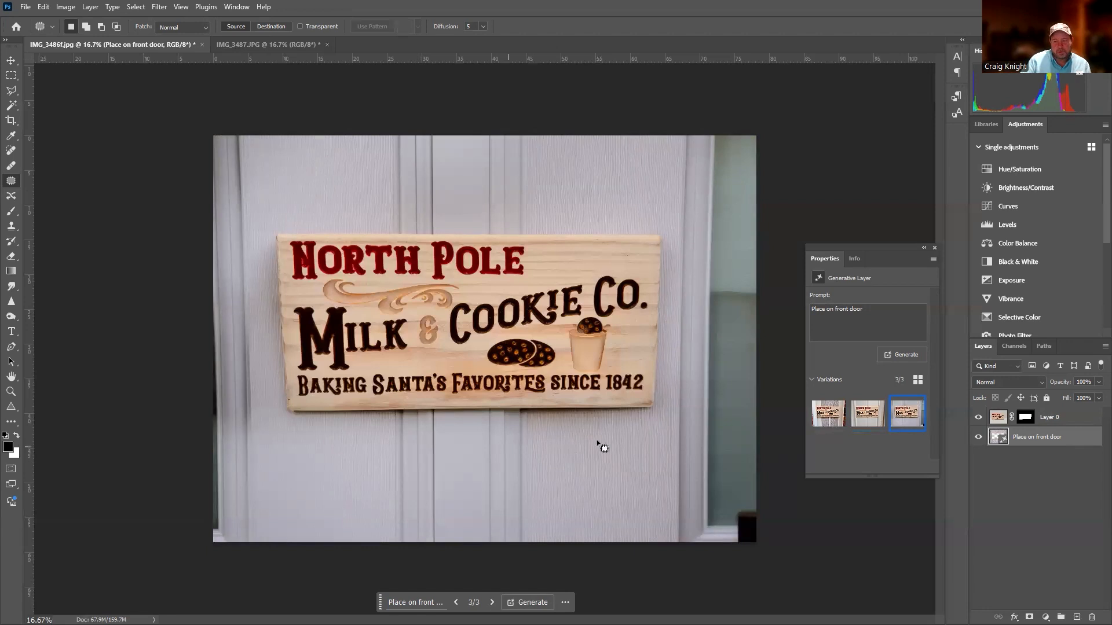
click(864, 416)
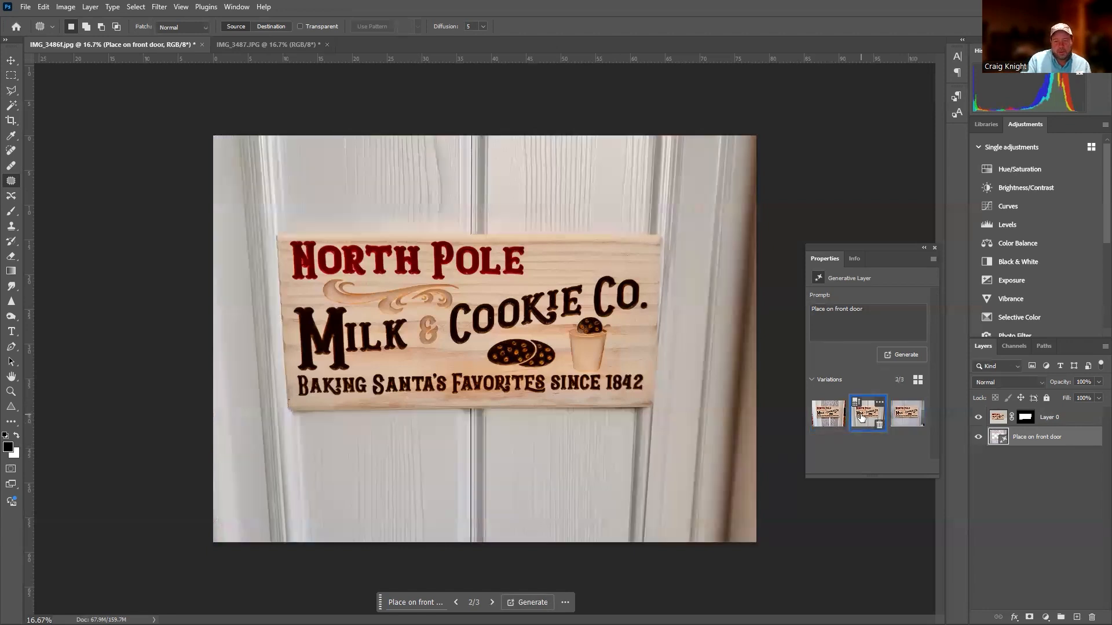
click(821, 419)
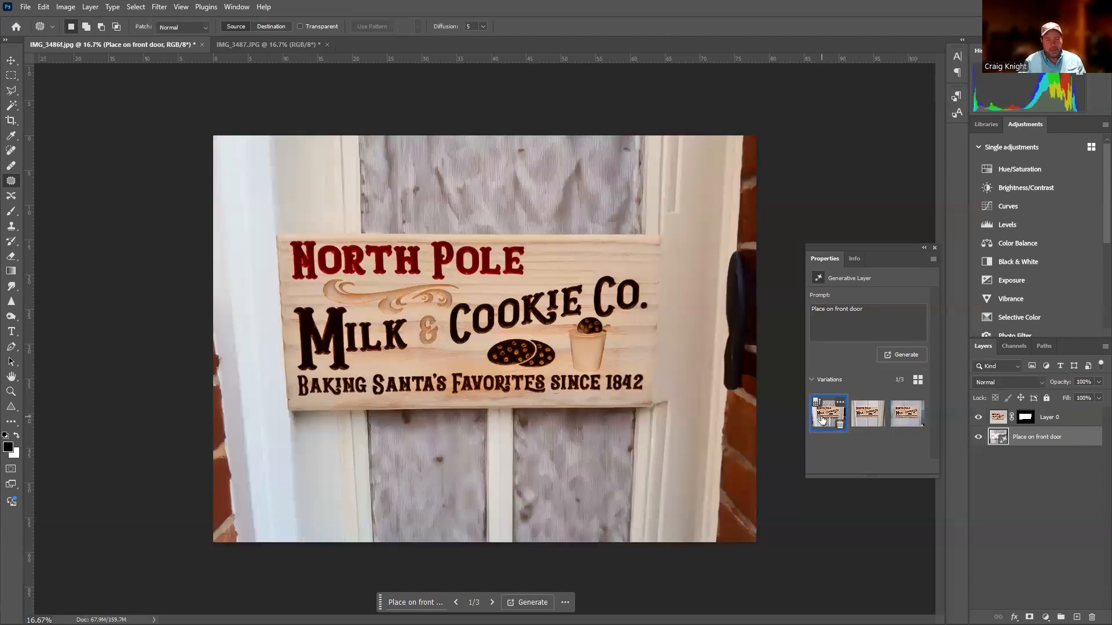
key(Delete)
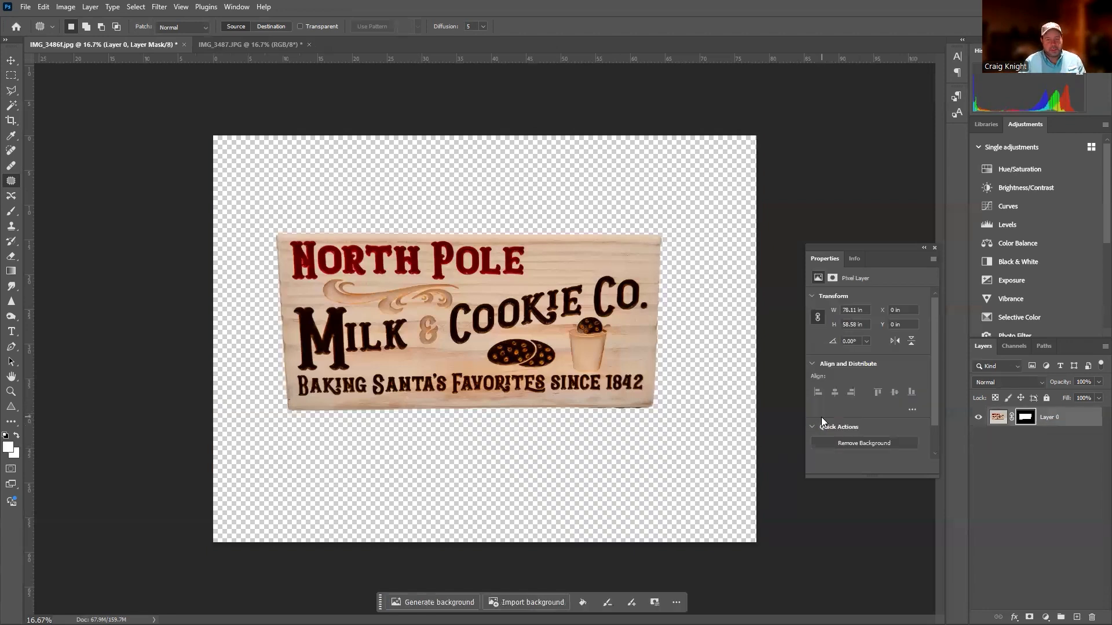
- Switch to the IMG_3487.JPG document and remove the photo background around the sign
click(245, 44)
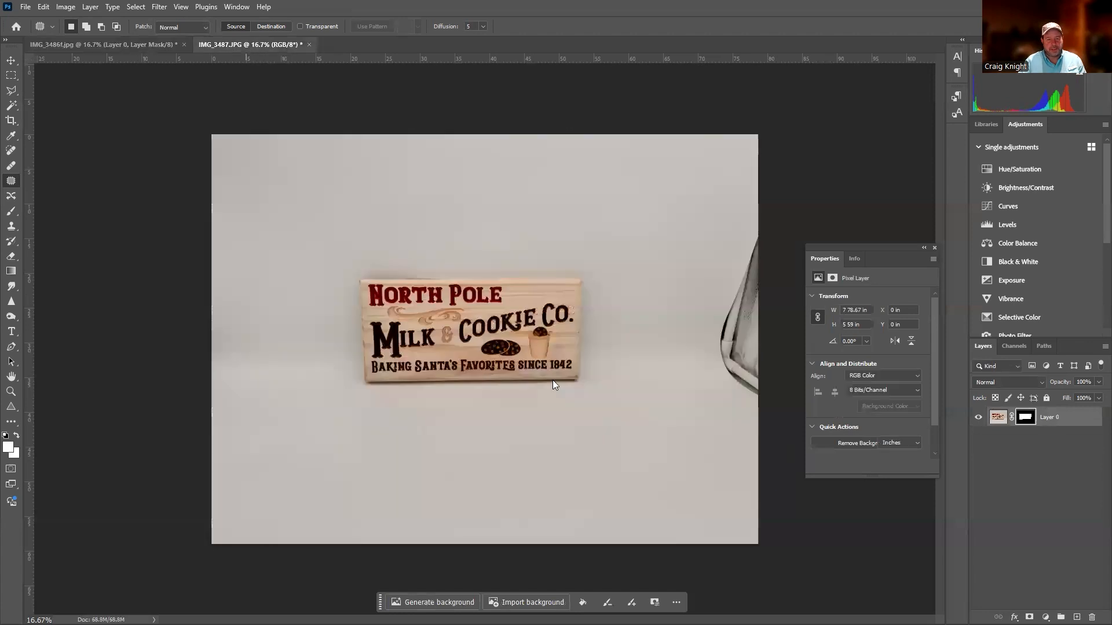
click(934, 248)
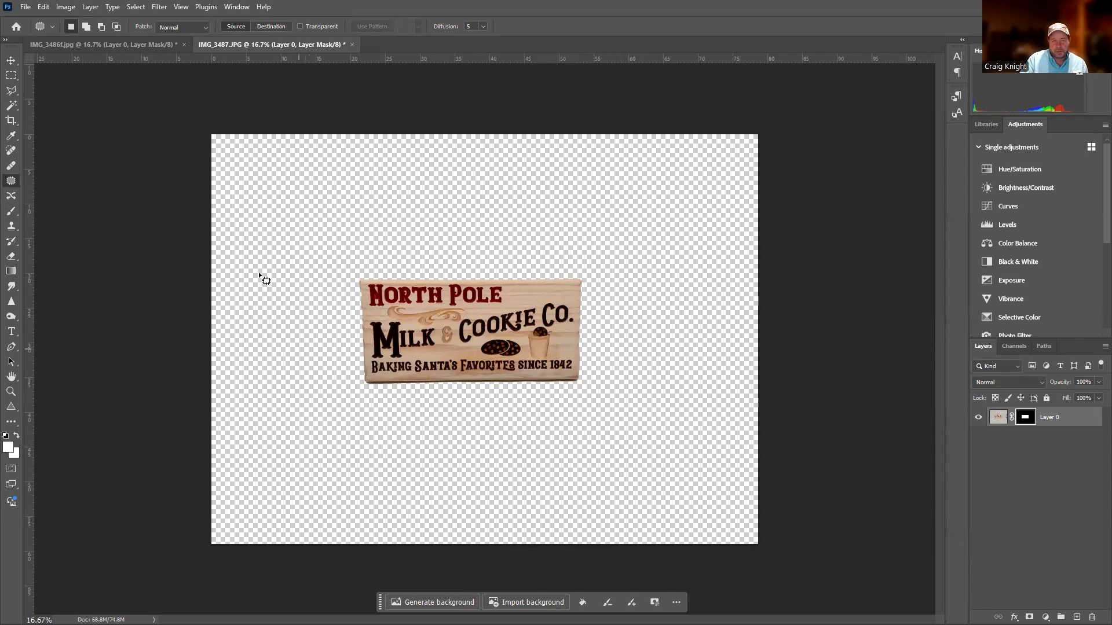
- Extend the canvas relatively by 100 inches in width and 100 inches in height, anchored at the center
click(66, 7)
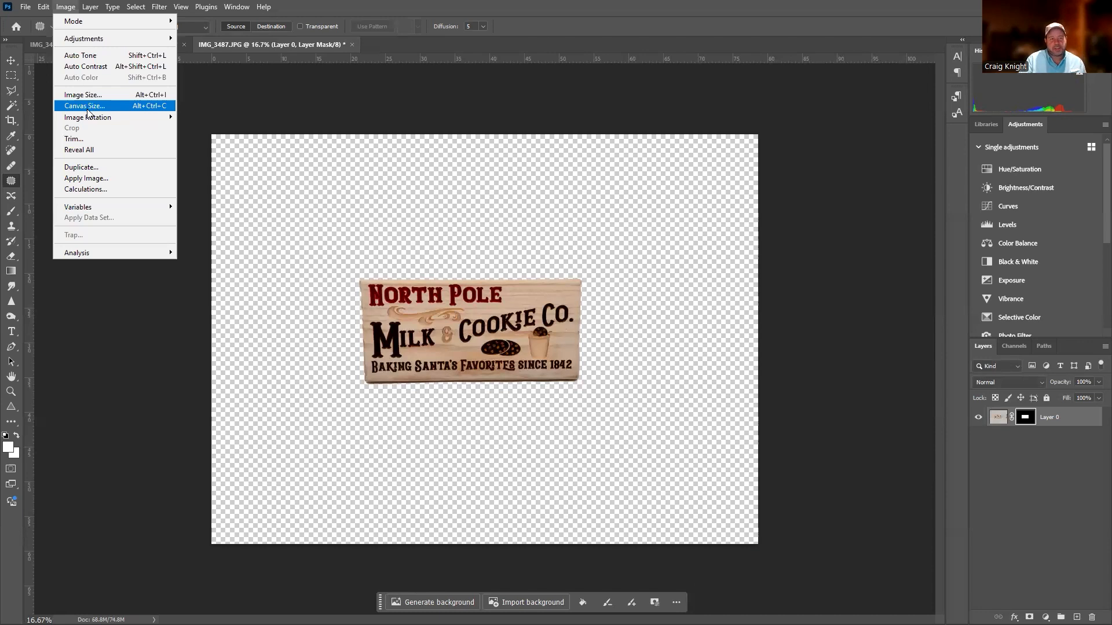
click(86, 108)
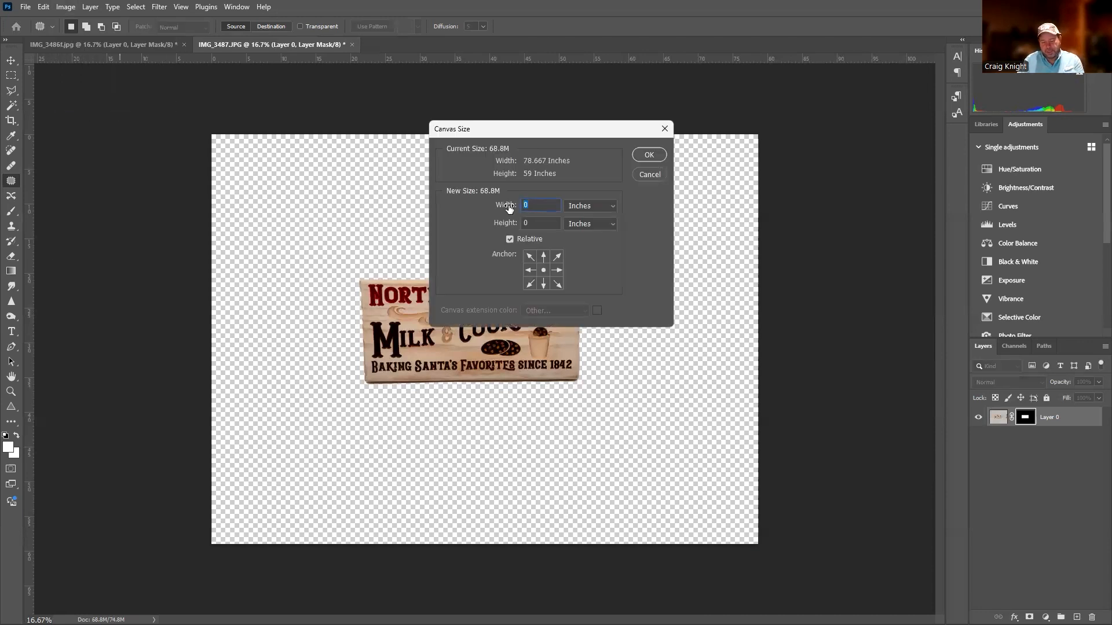
text(100)
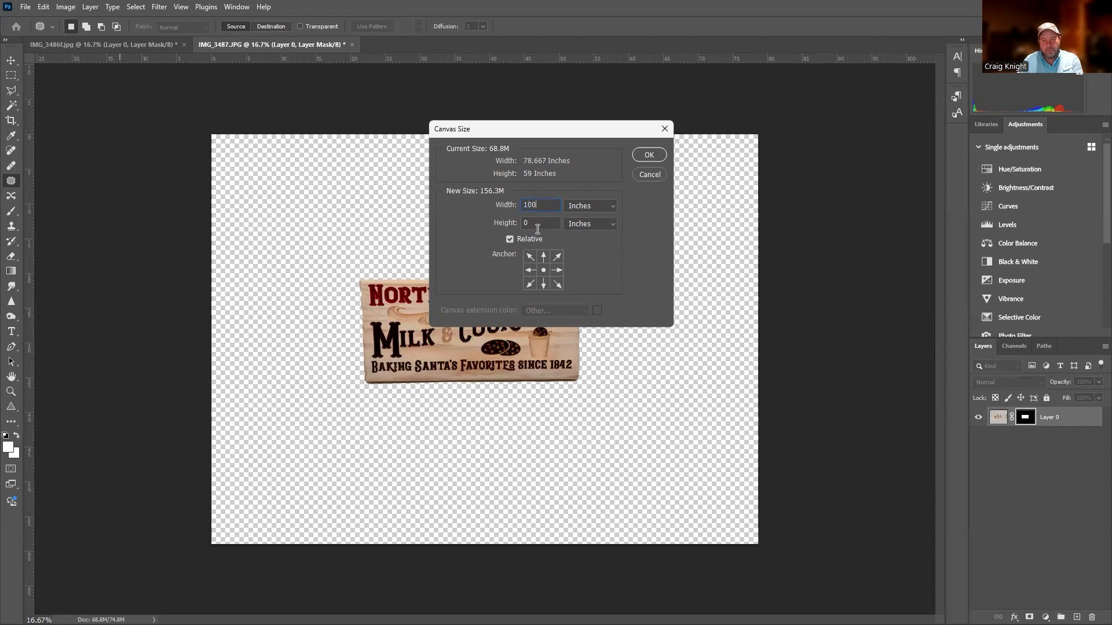
click(532, 225)
text(100)
click(653, 158)
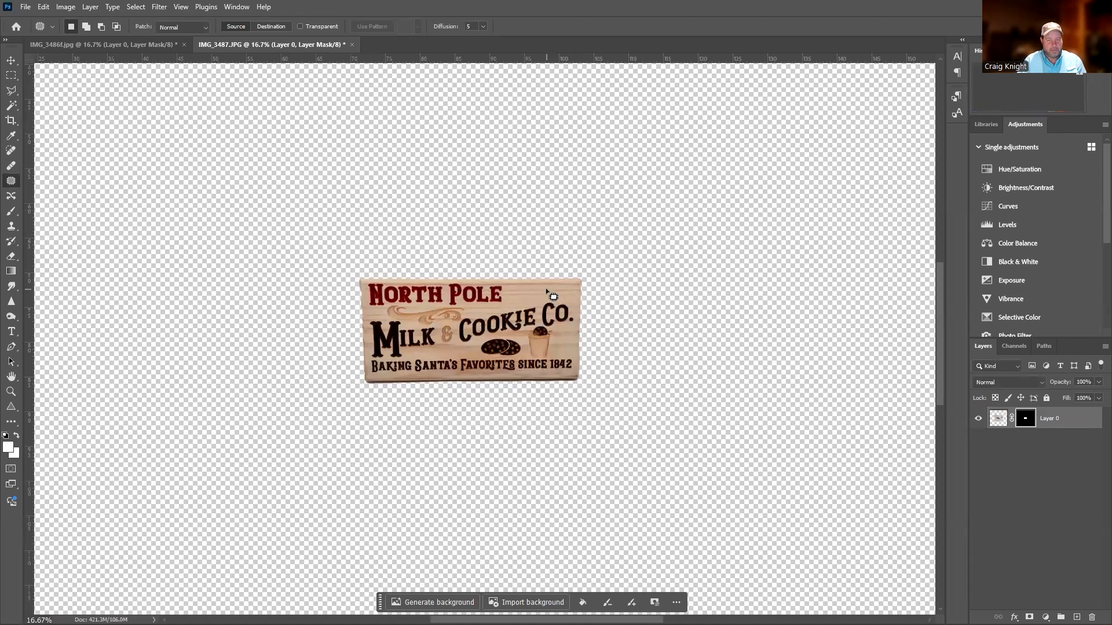
- Generate a background for the whole enlarged canvas with the prompt "Place on front door"
scroll(550, 294, down, 5)
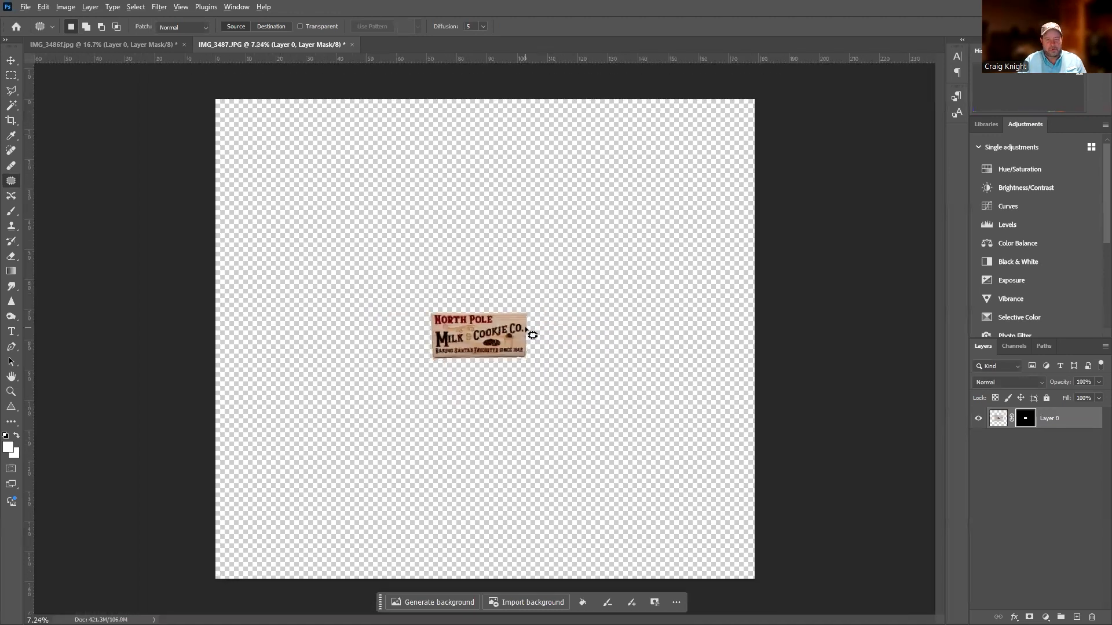
scroll(528, 325, down, 1)
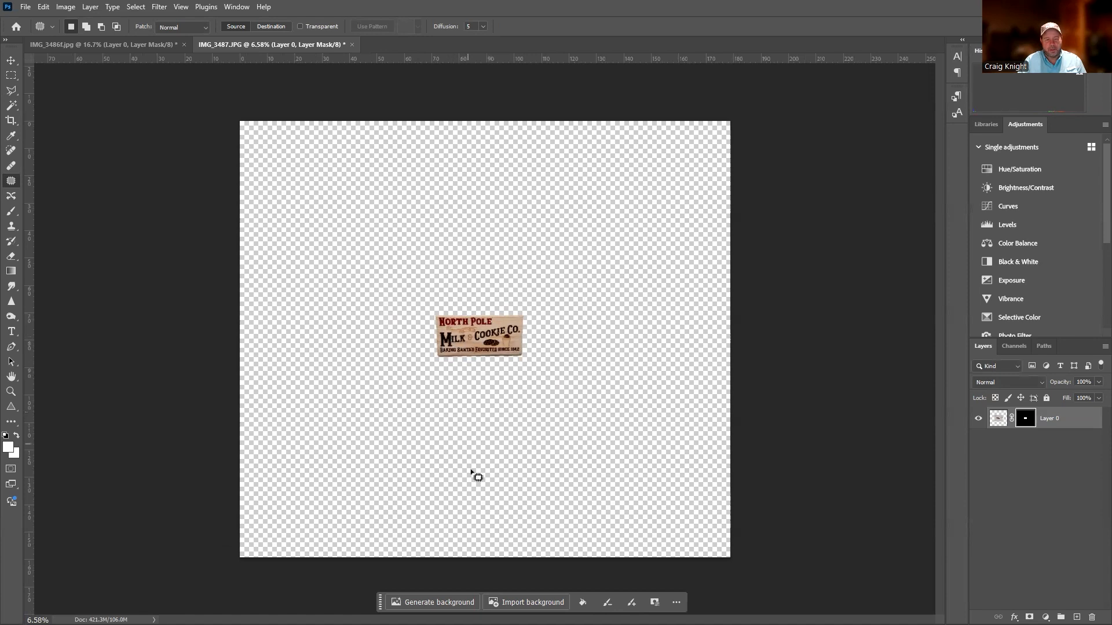
click(451, 601)
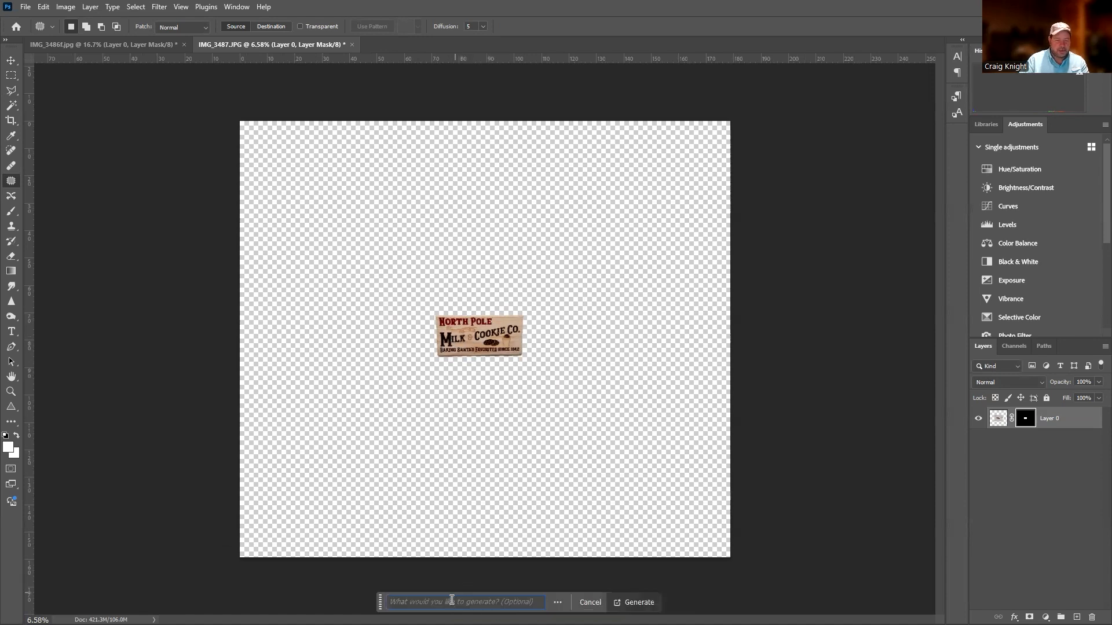
text(Place on front door)
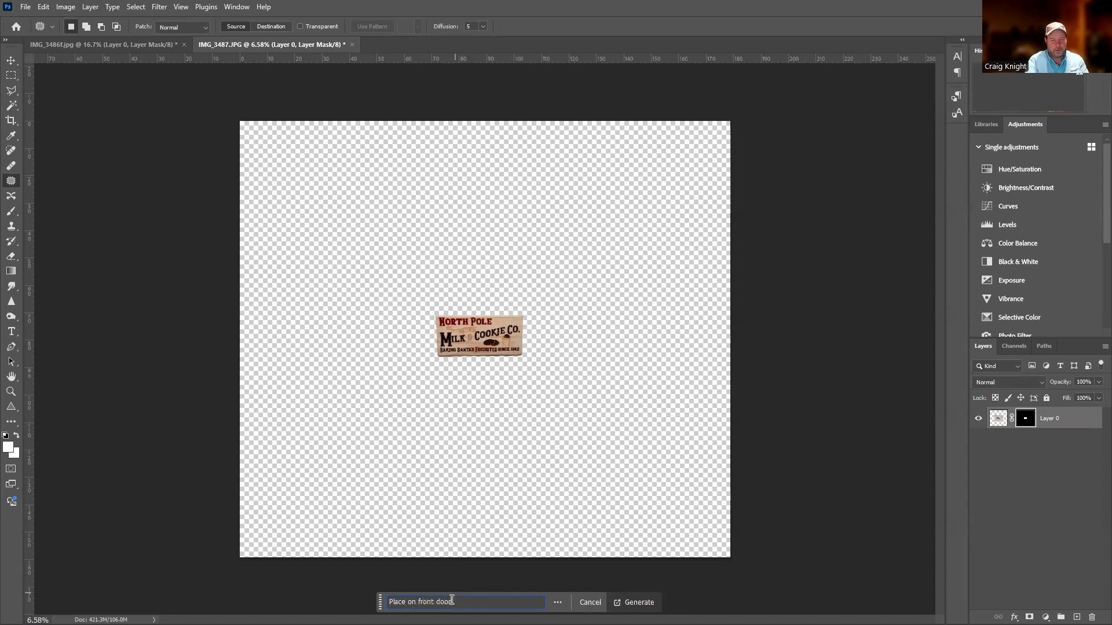
click(628, 603)
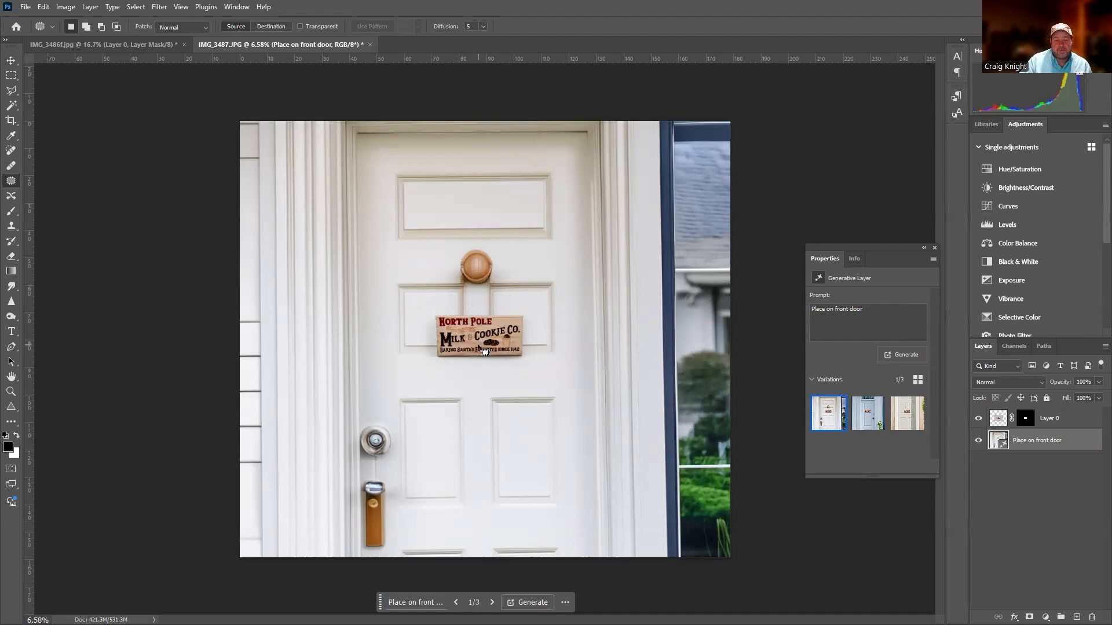
- Compare the three front door variations and choose the white door with the round wooden knob above the sign
click(866, 415)
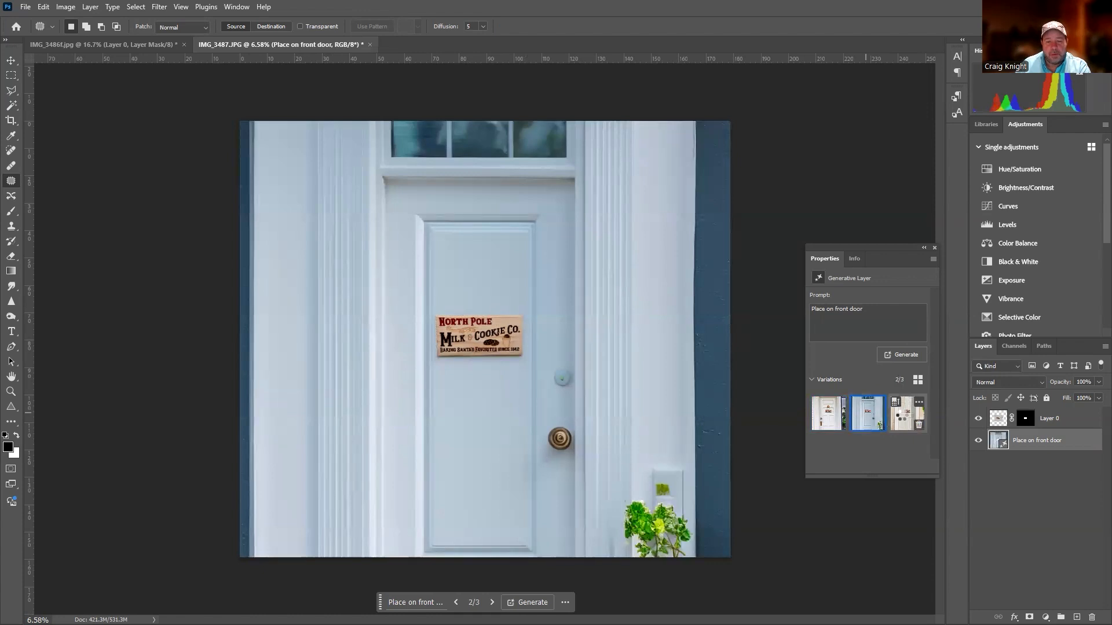
click(902, 418)
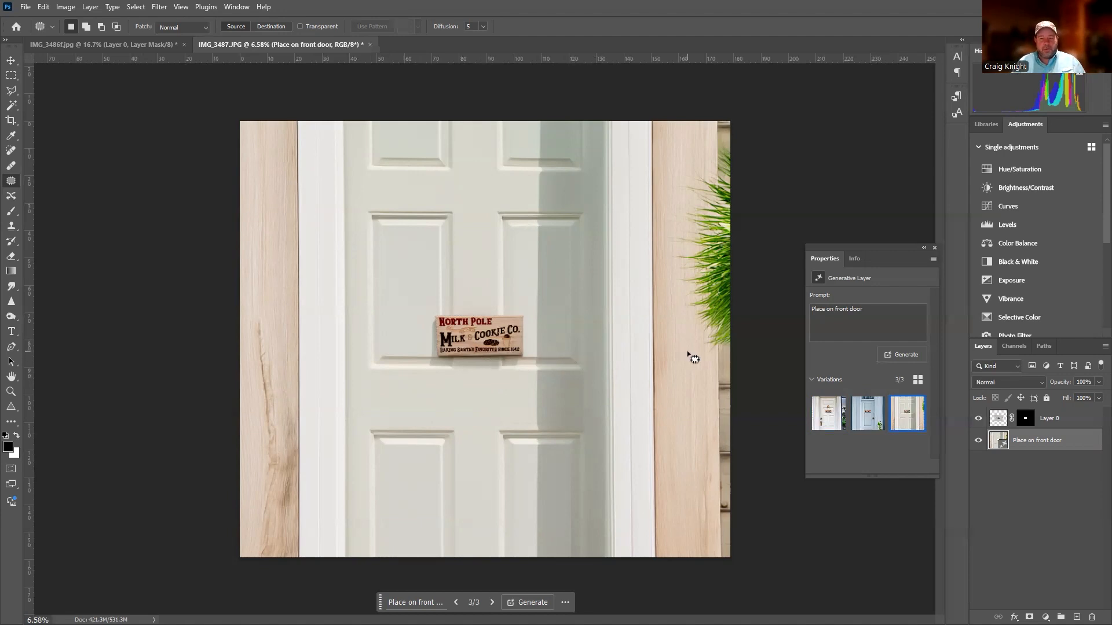
click(828, 413)
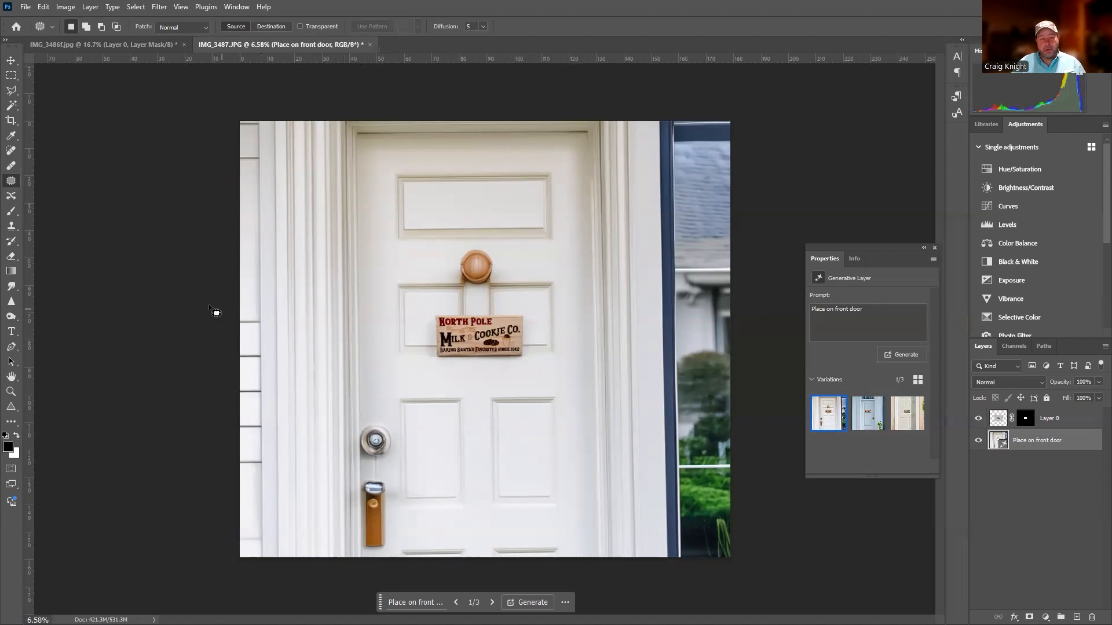
- Scale the sign layer up proportionally to about 124% and recenter it over its original spot on the door
click(10, 61)
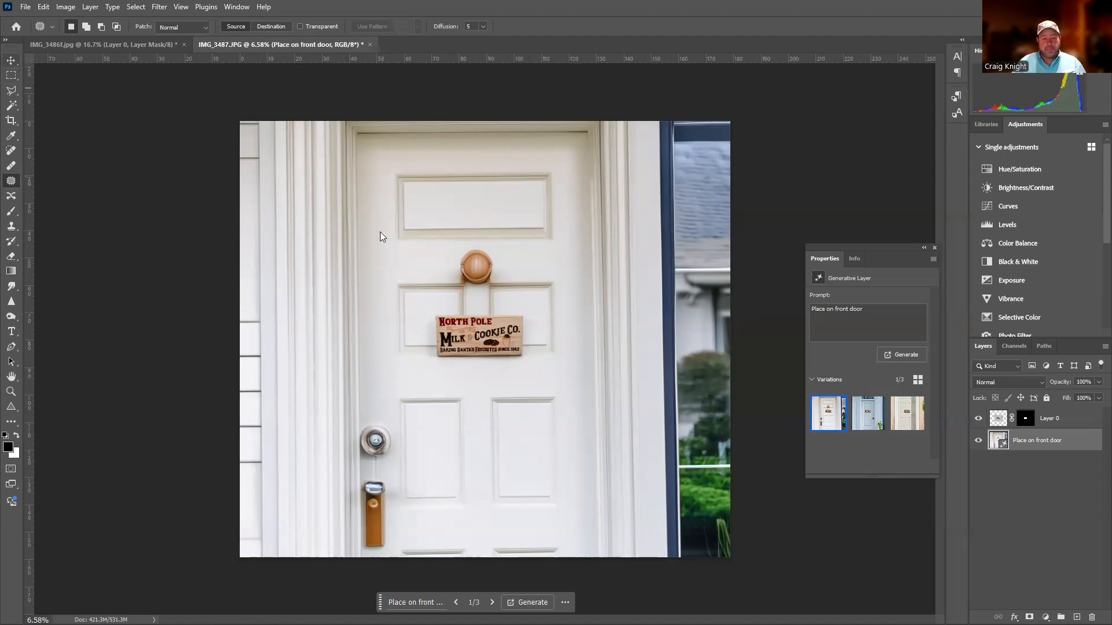
click(461, 327)
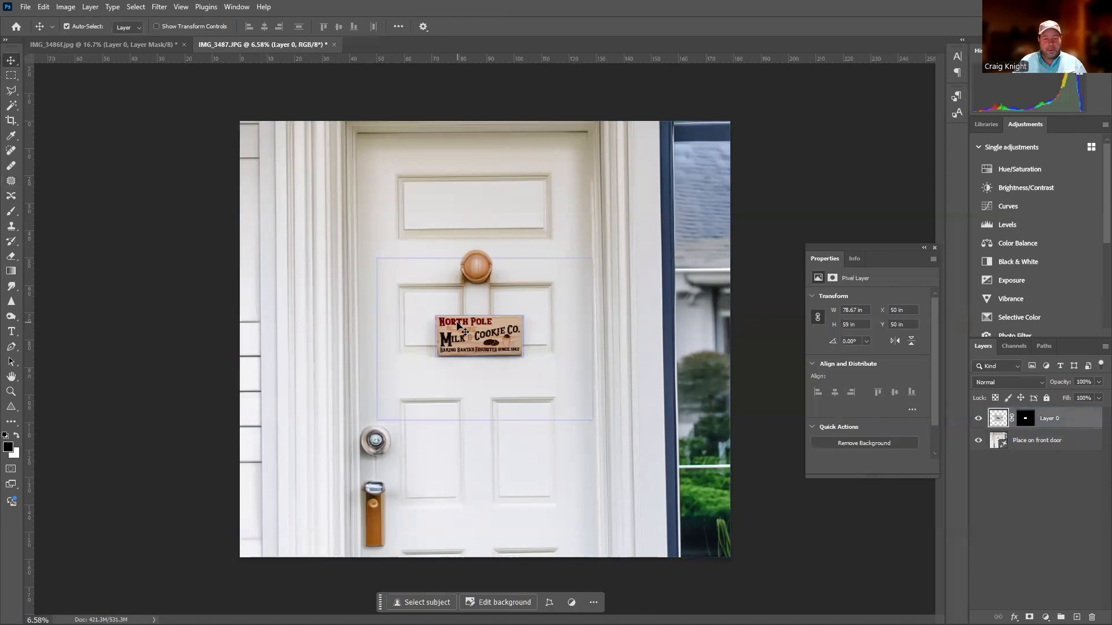
key(ctrl)
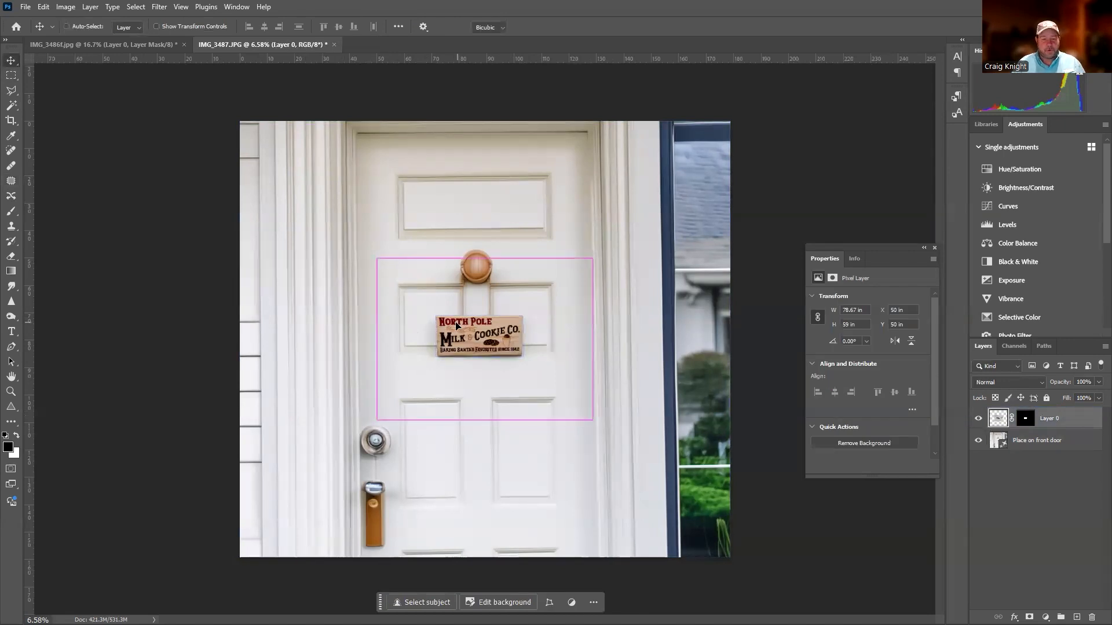
key(ctrl+t)
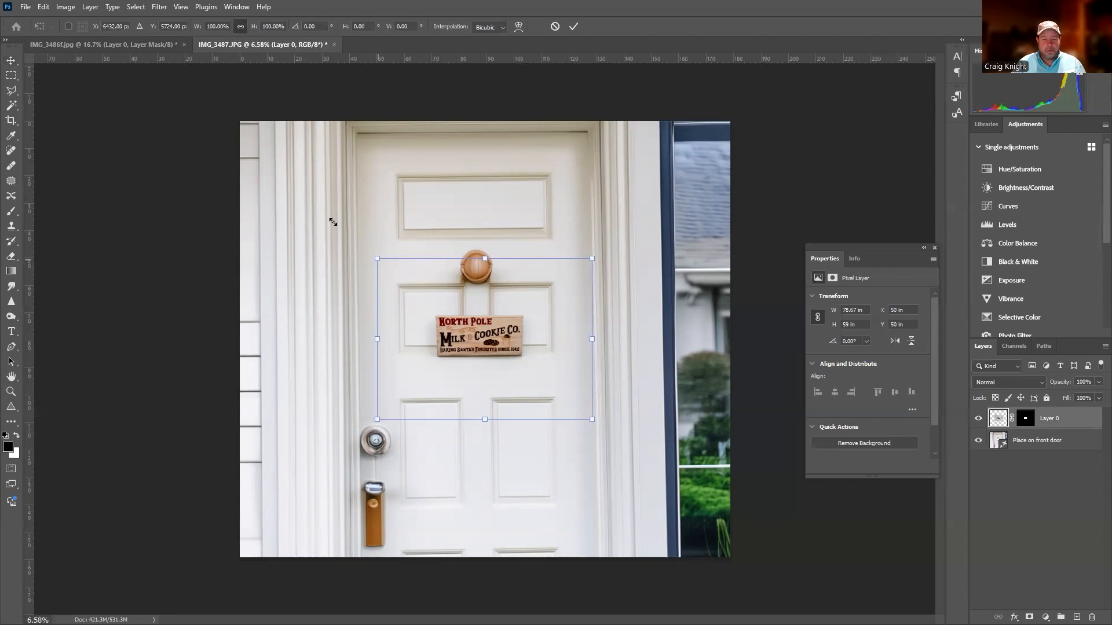
drag(375, 258, 325, 220)
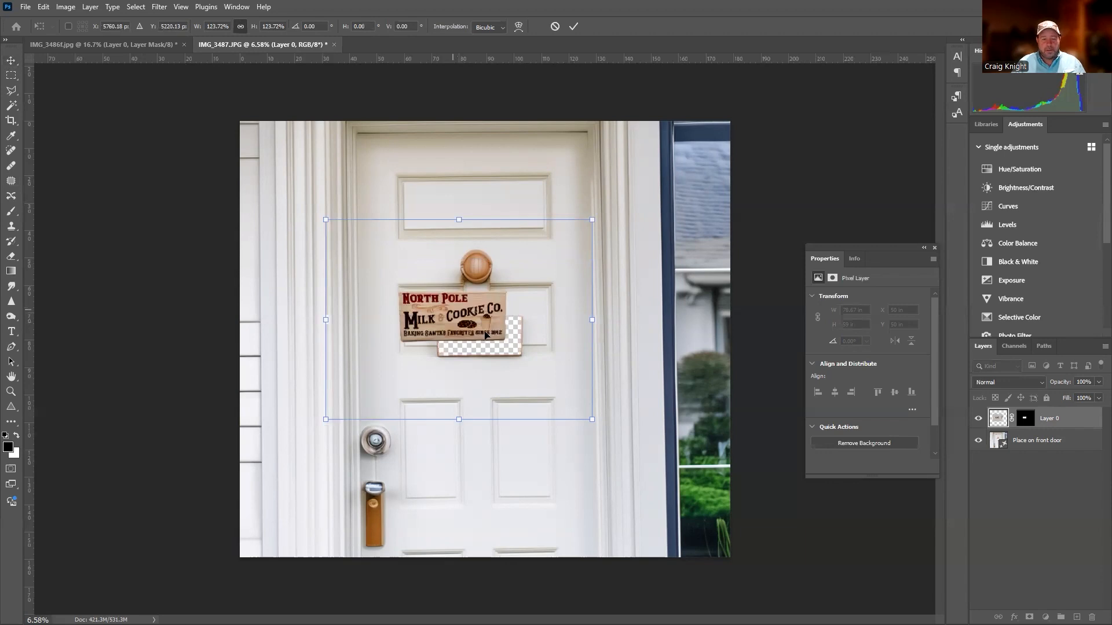
drag(482, 335, 481, 336)
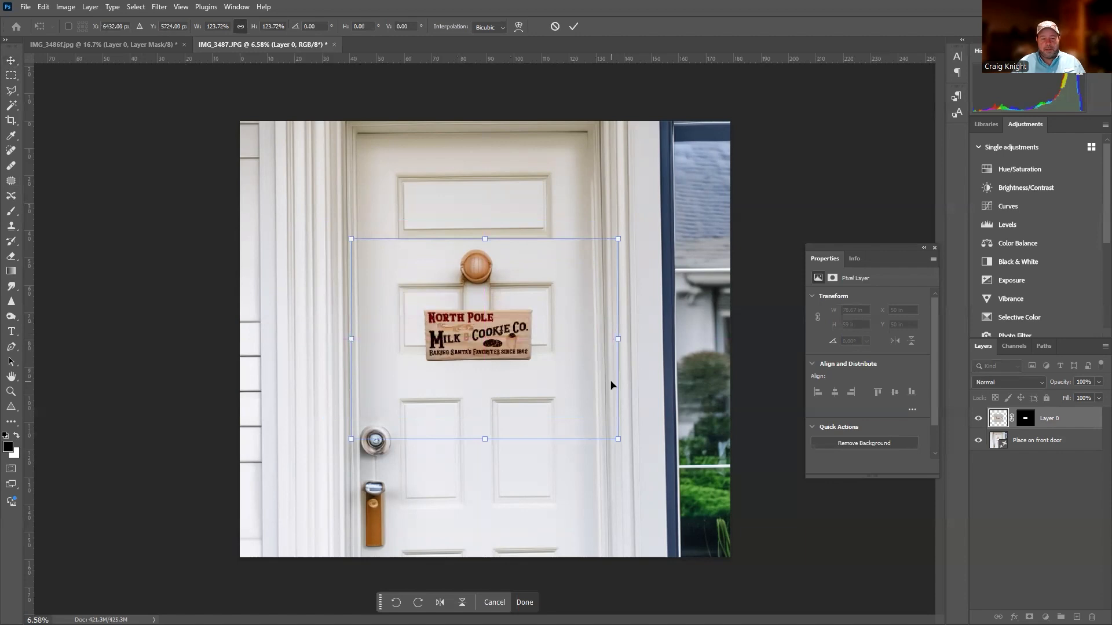
key(Return)
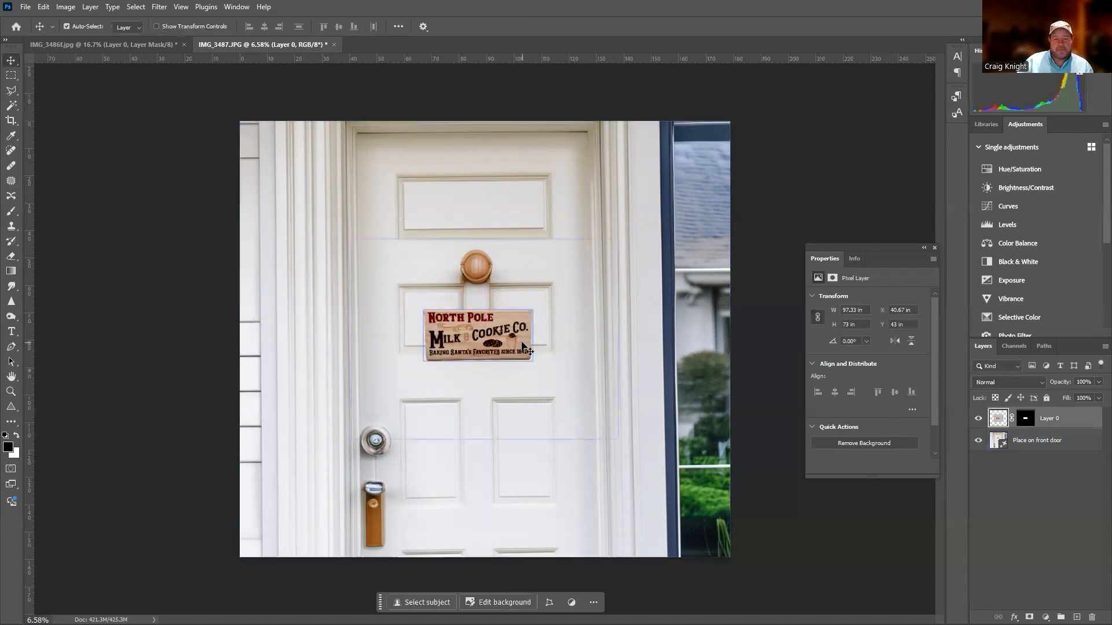
- Try repositioning the sign layer on the door with Free Transform and put it back beneath the wooden knob
click(468, 474)
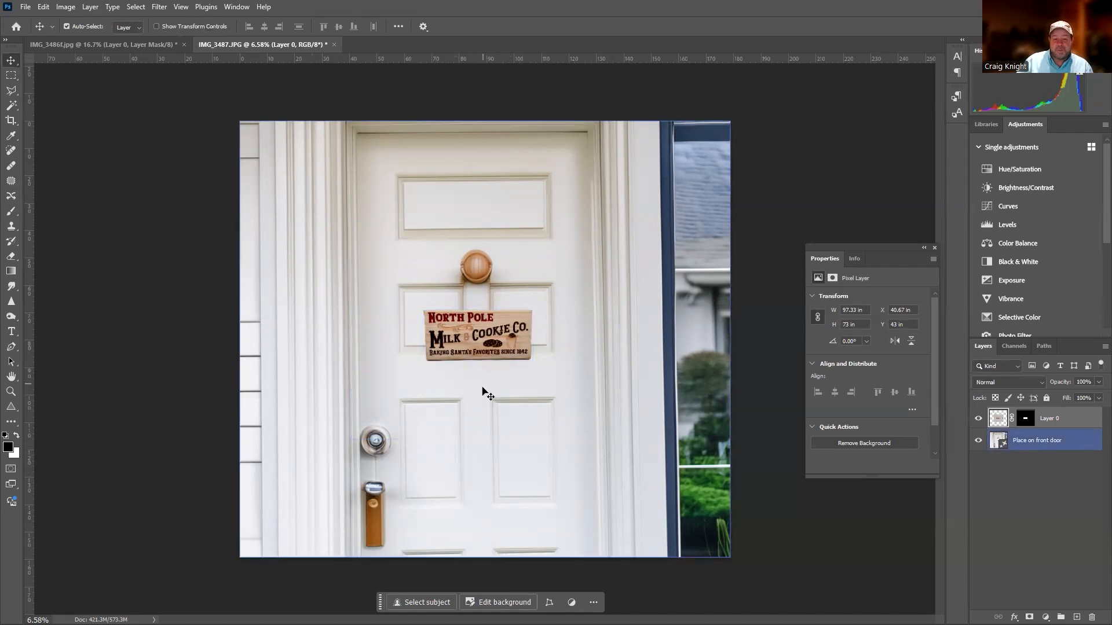
click(485, 357)
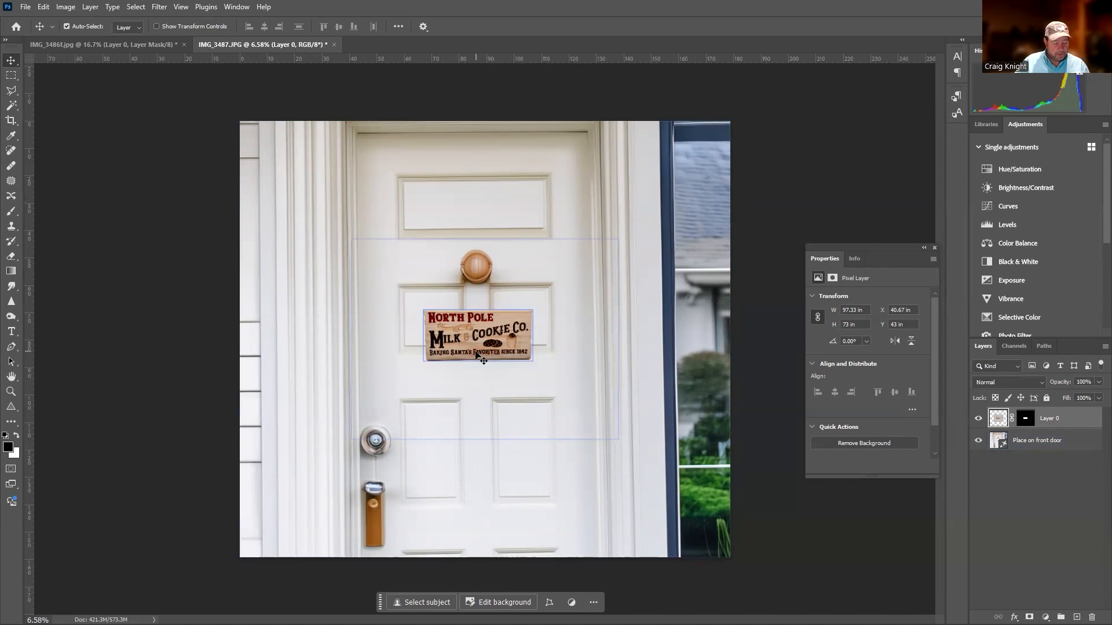
key(ctrl+t)
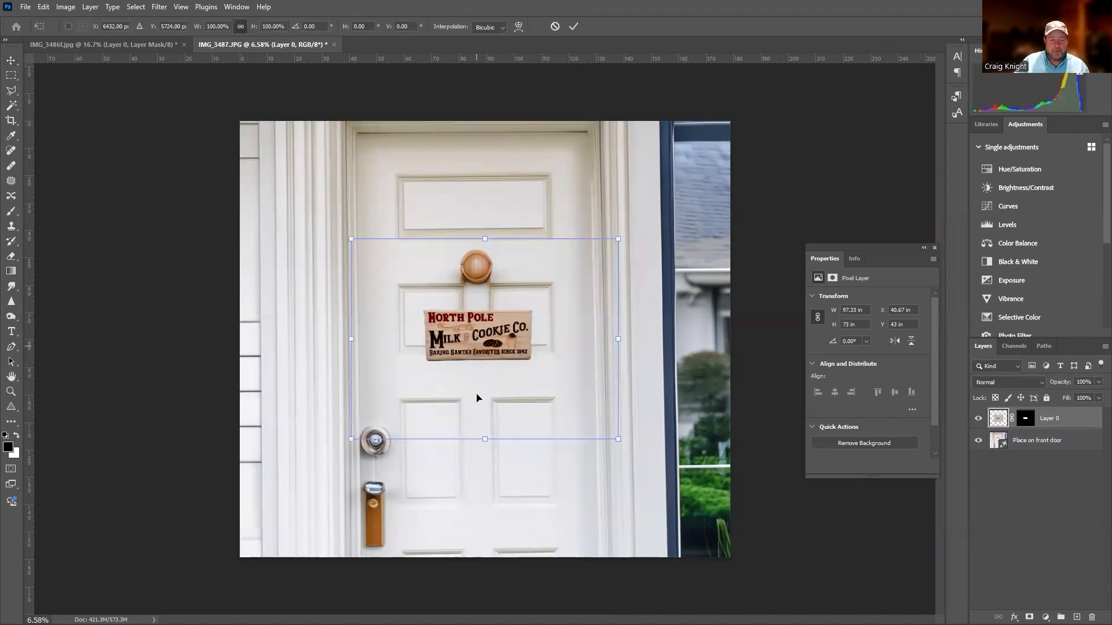
mouse_move(477, 349)
mouse_down()
mouse_move(477, 388)
mouse_move(474, 351)
mouse_up()
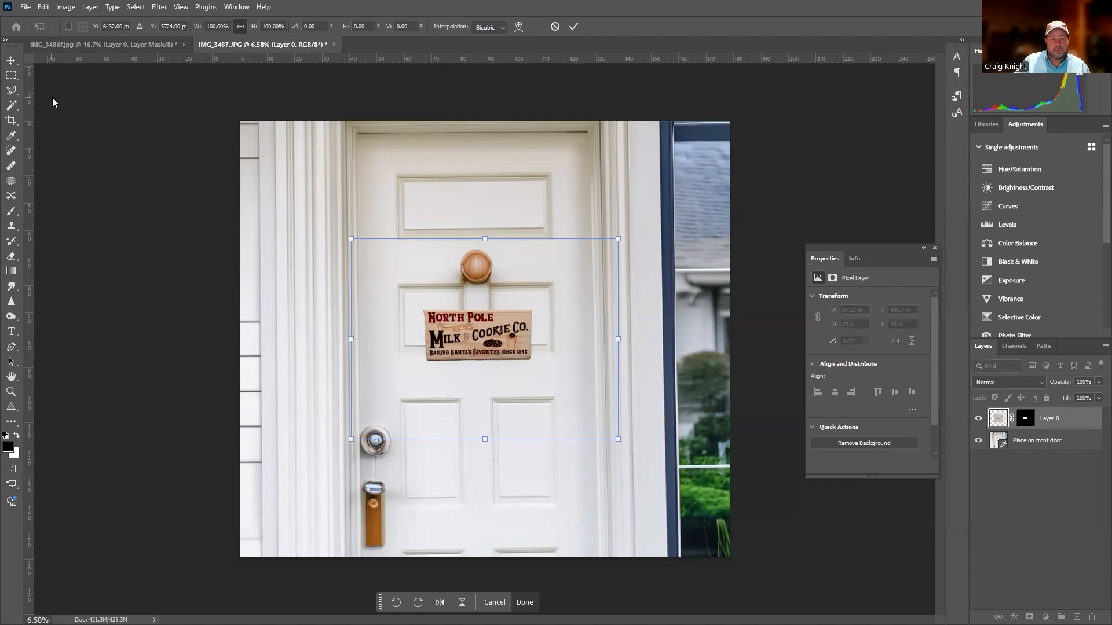
key(Return)
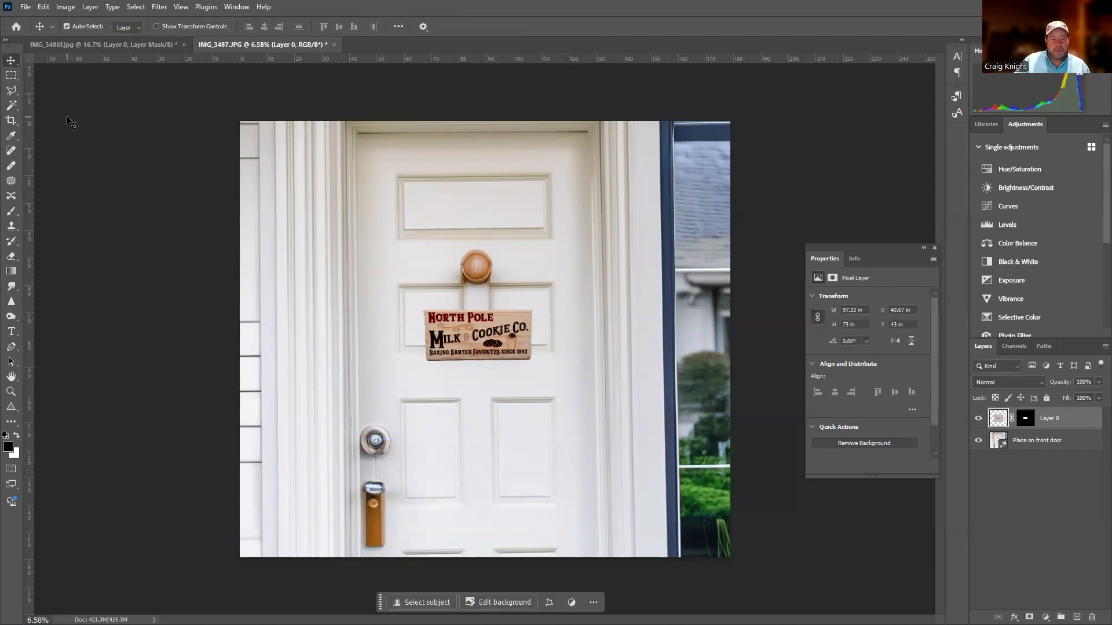
- Outline an oval around the door's upper panel, fill it with the prompt "add christmas wreath" and choose the third variation
key(j)
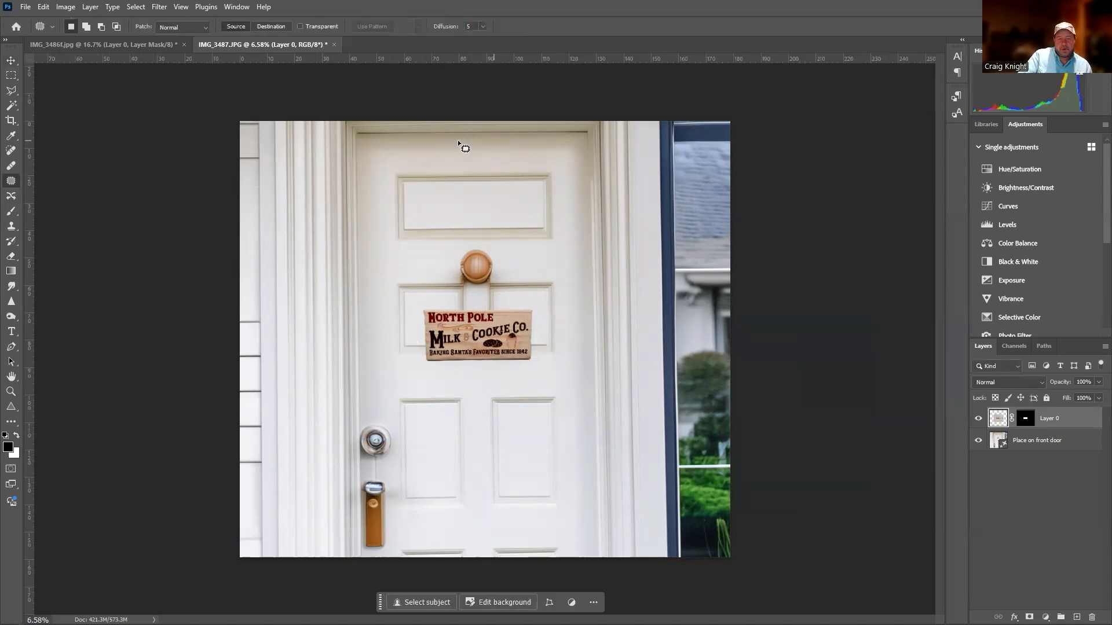
drag(492, 140, 418, 151)
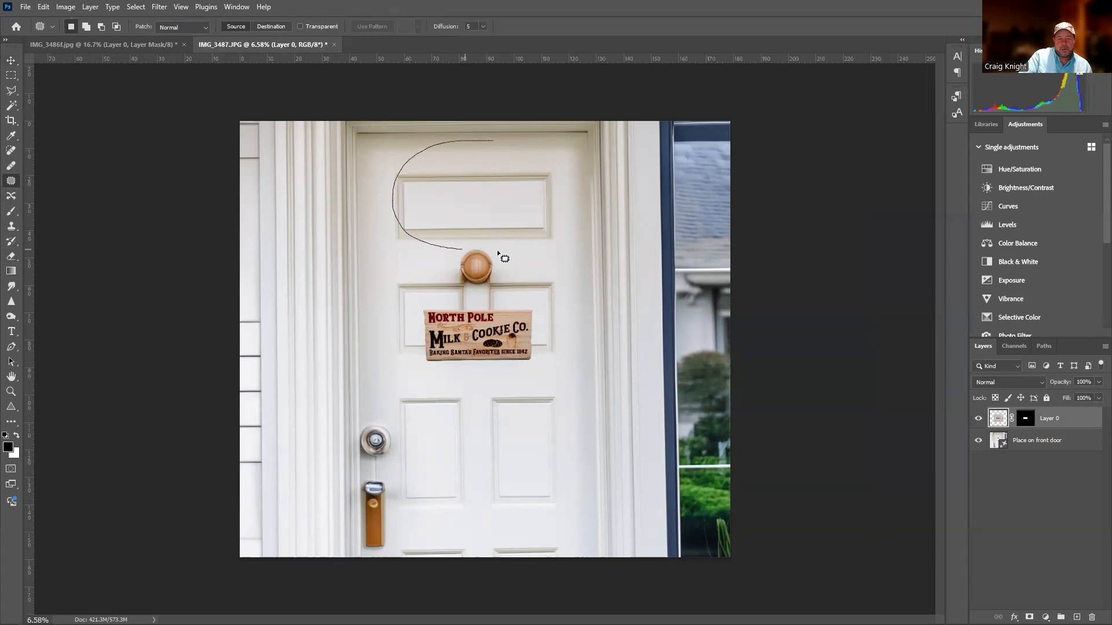
mouse_move(551, 230)
mouse_down()
mouse_move(557, 177)
mouse_move(519, 142)
mouse_move(472, 131)
mouse_move(432, 138)
mouse_move(406, 181)
mouse_up()
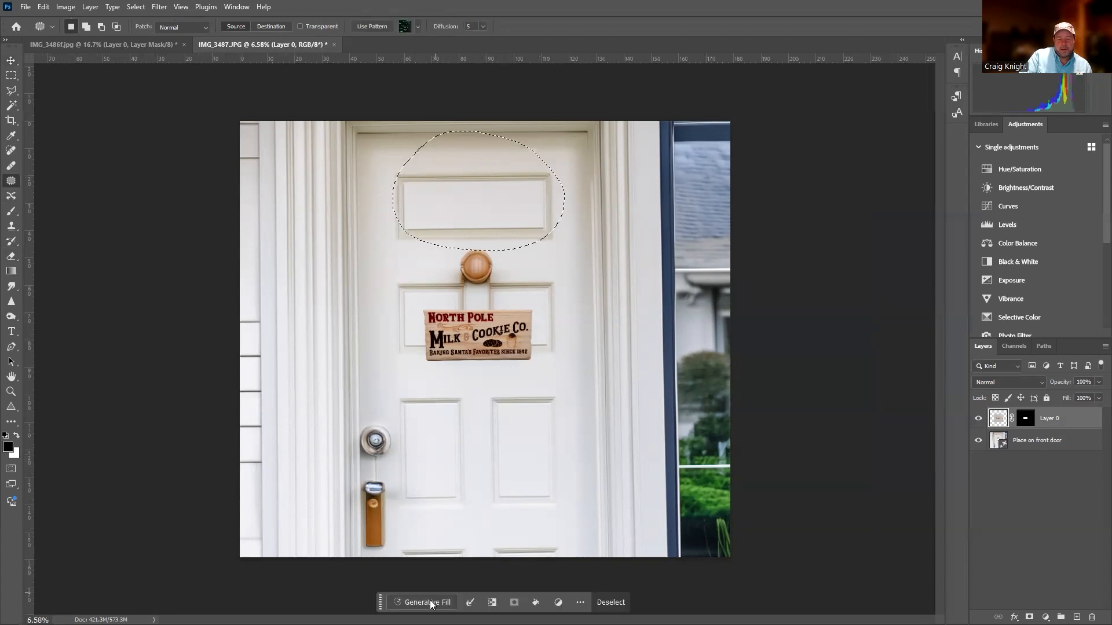
click(430, 601)
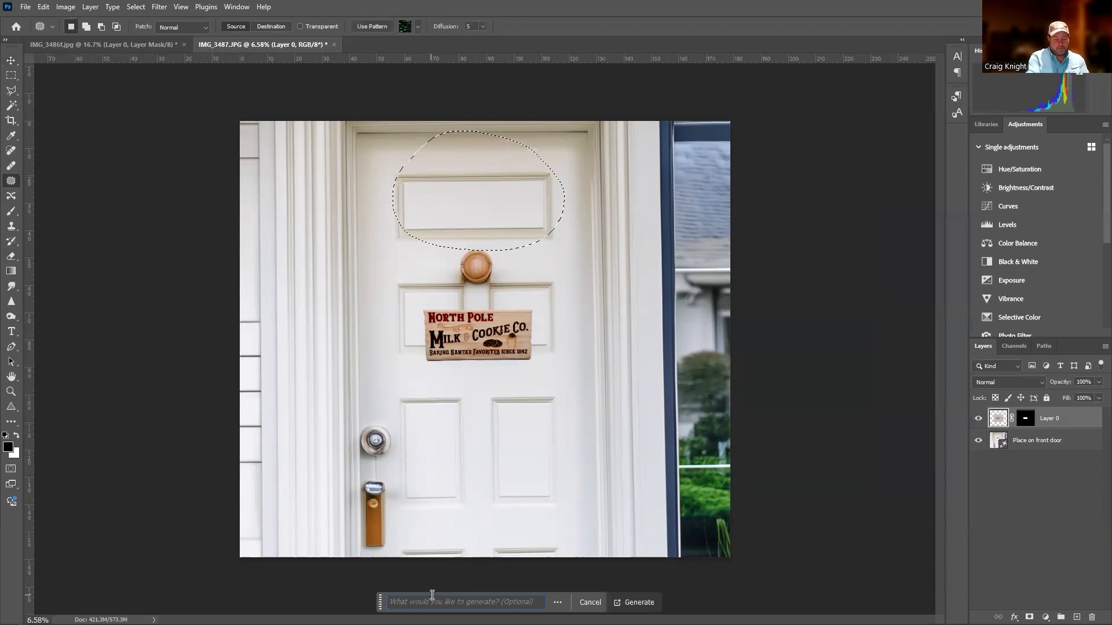
text(add chrstmas wreath)
key(Return)
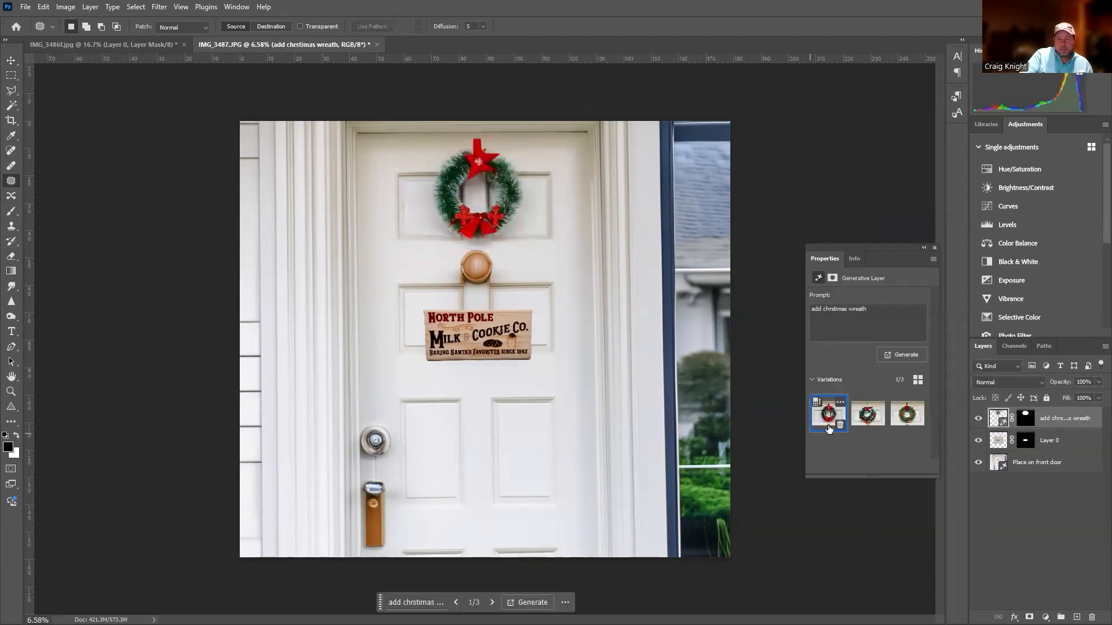
click(864, 420)
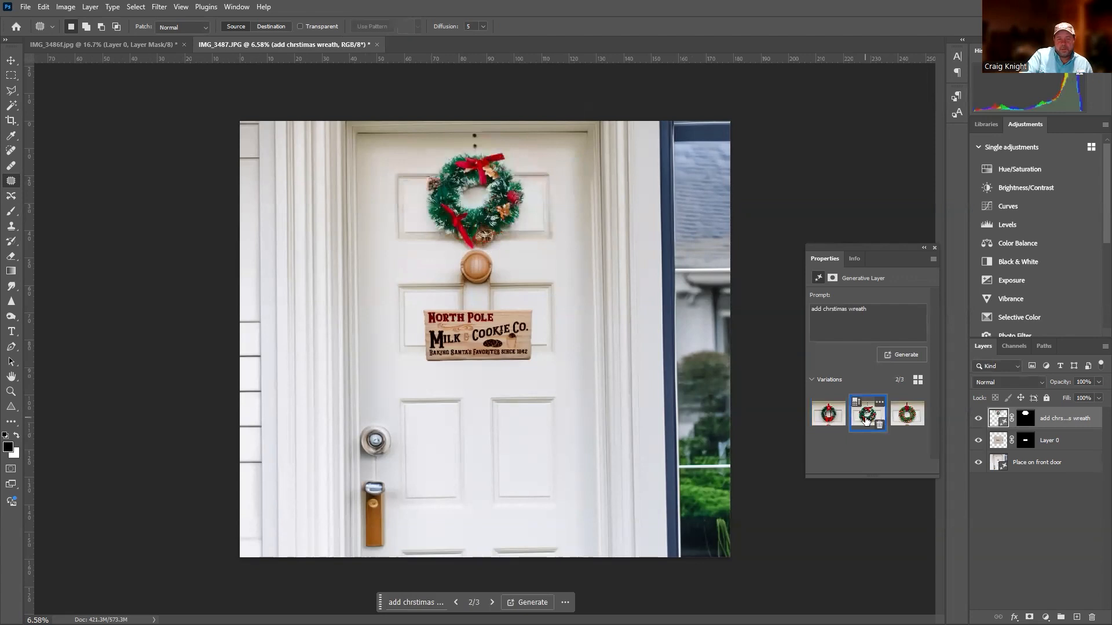
click(910, 418)
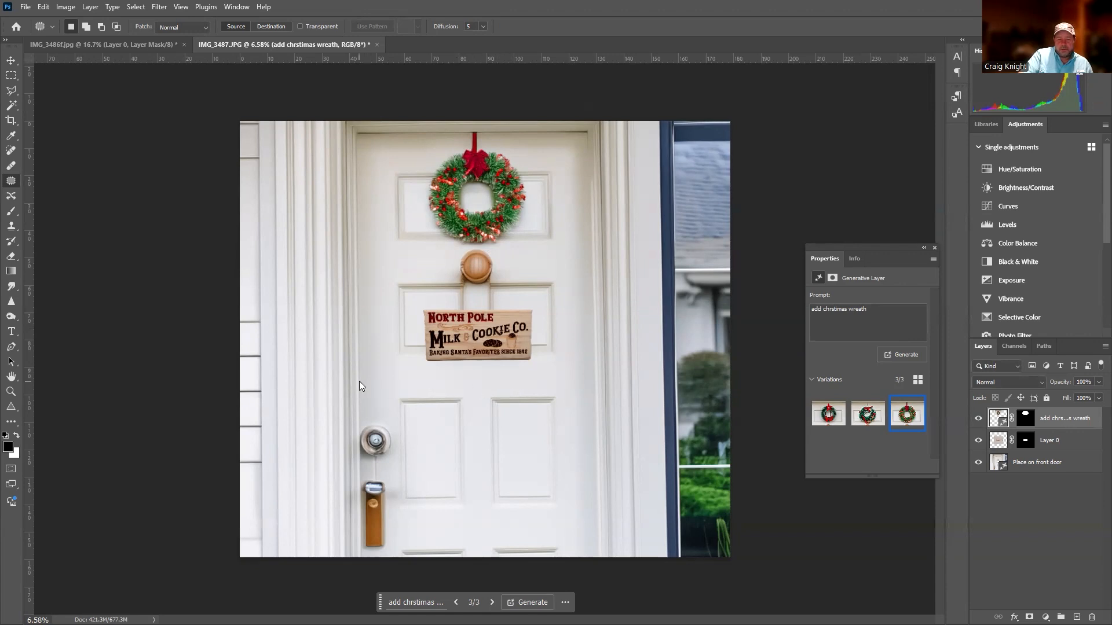
- Outline a draped band across the door below the sign, fill it with the prompt "Add christmas bells" and compare the variations
drag(359, 381, 374, 384)
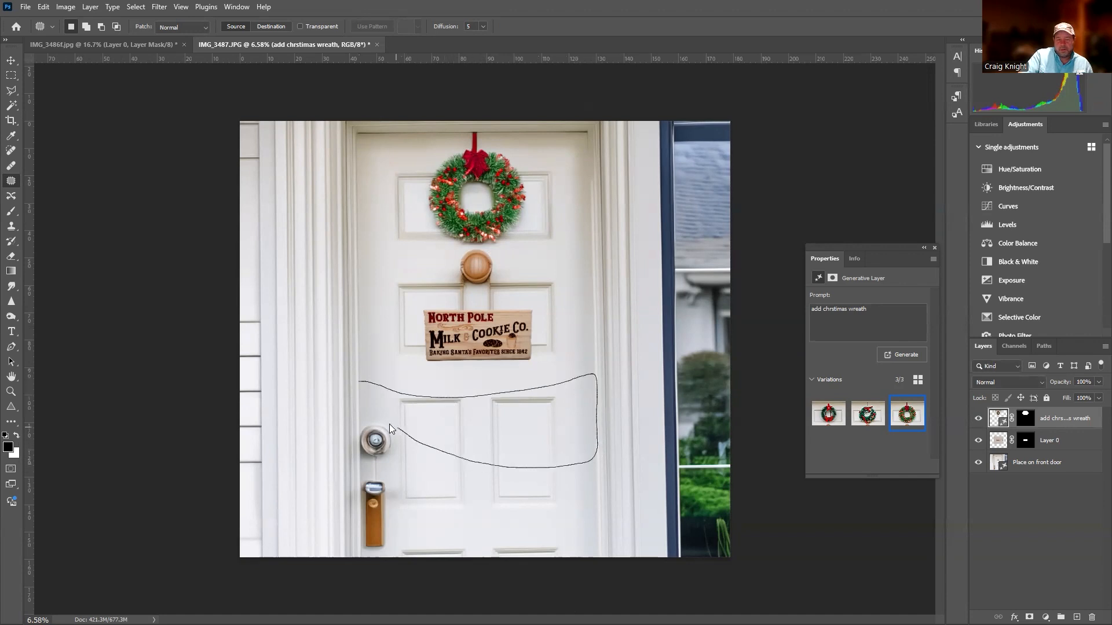
drag(357, 381, 358, 380)
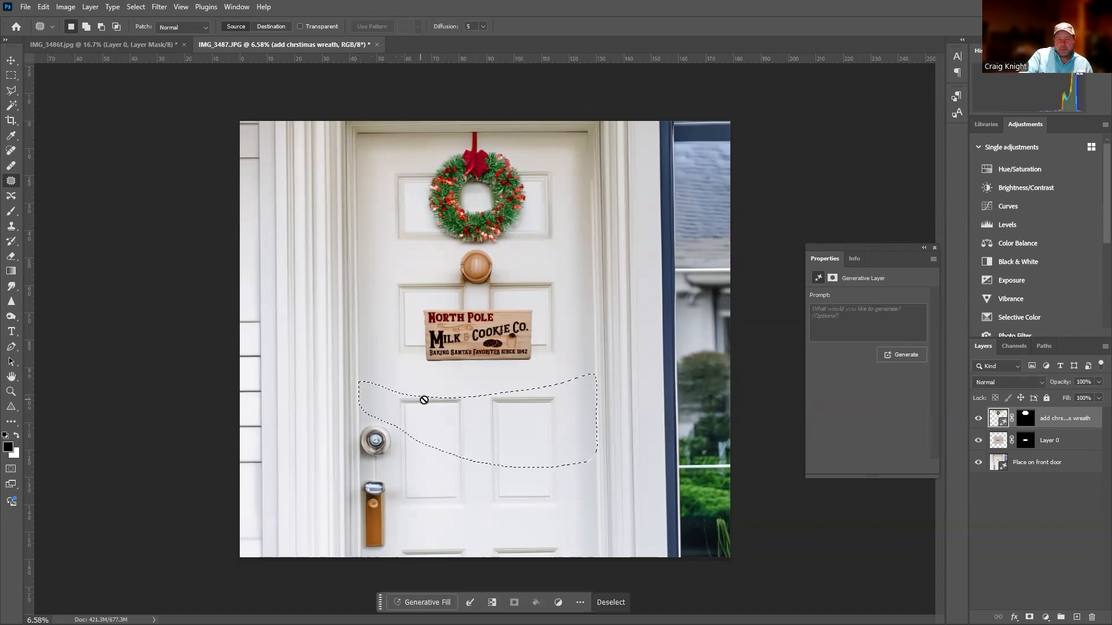
click(429, 603)
text(Add christ)
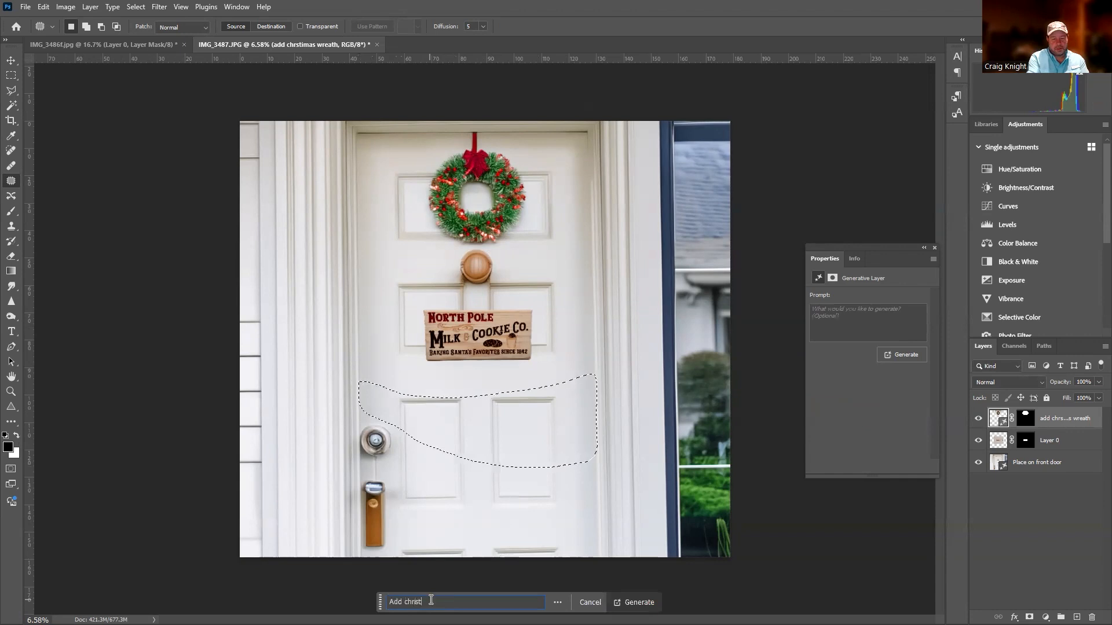
text(mas bells)
key(Return)
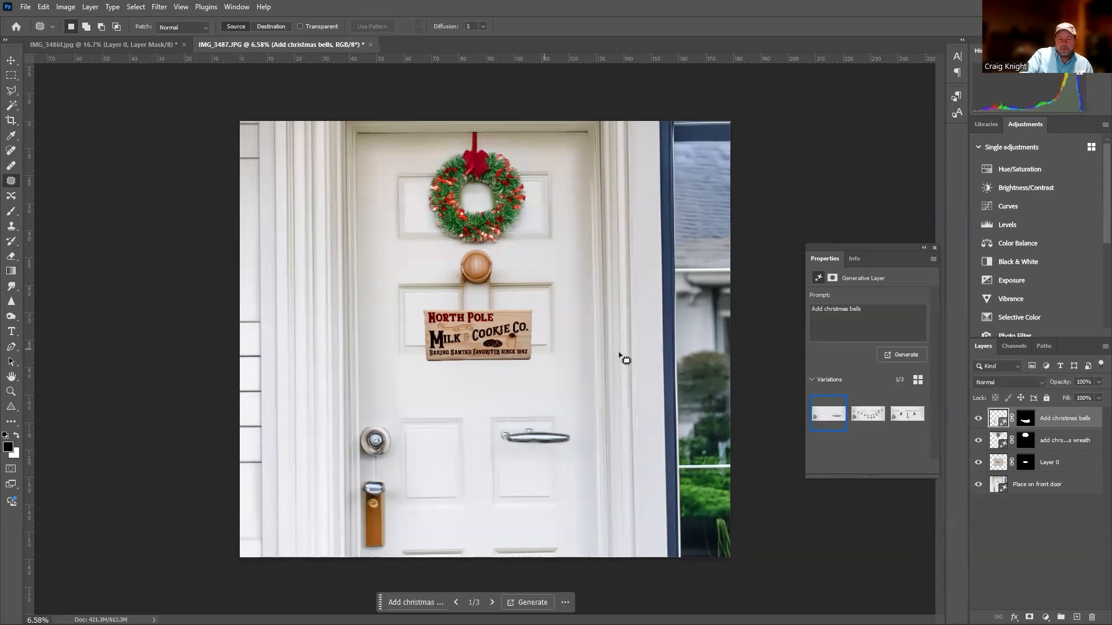
click(873, 415)
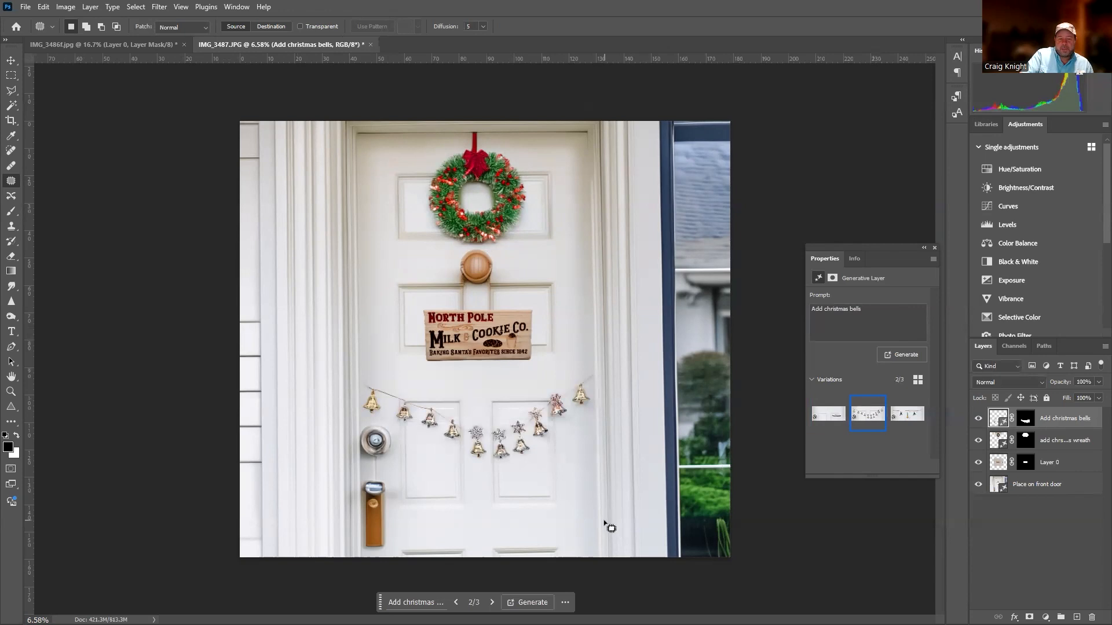
click(905, 413)
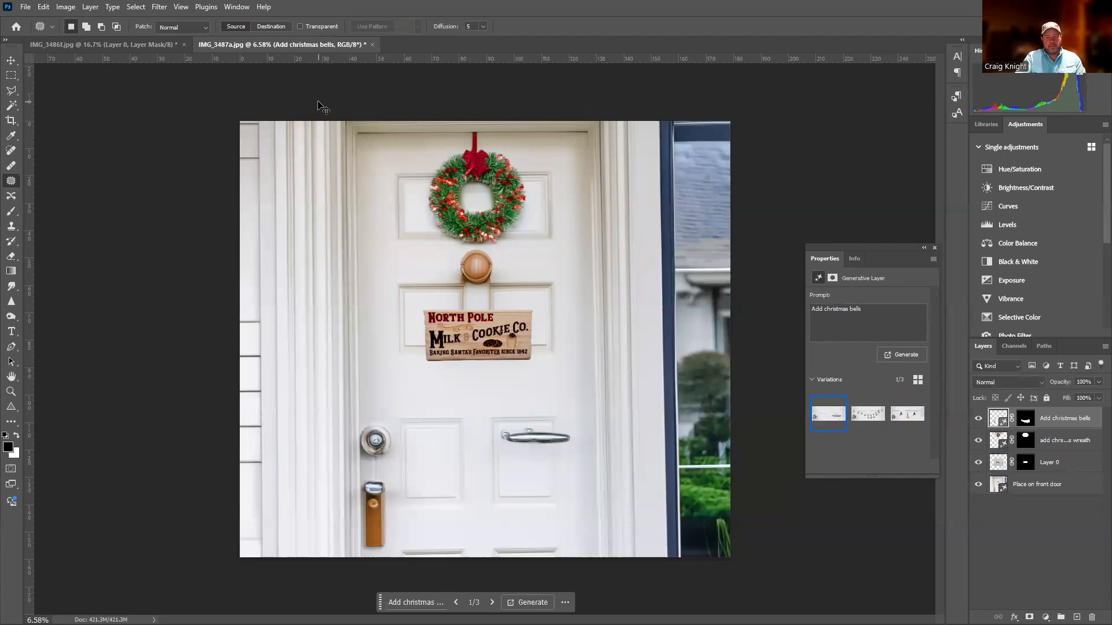
- Undo the bells, the wreath, the sign scaling and the front door background back to the sign alone on the transparent canvas
key(ctrl+z)
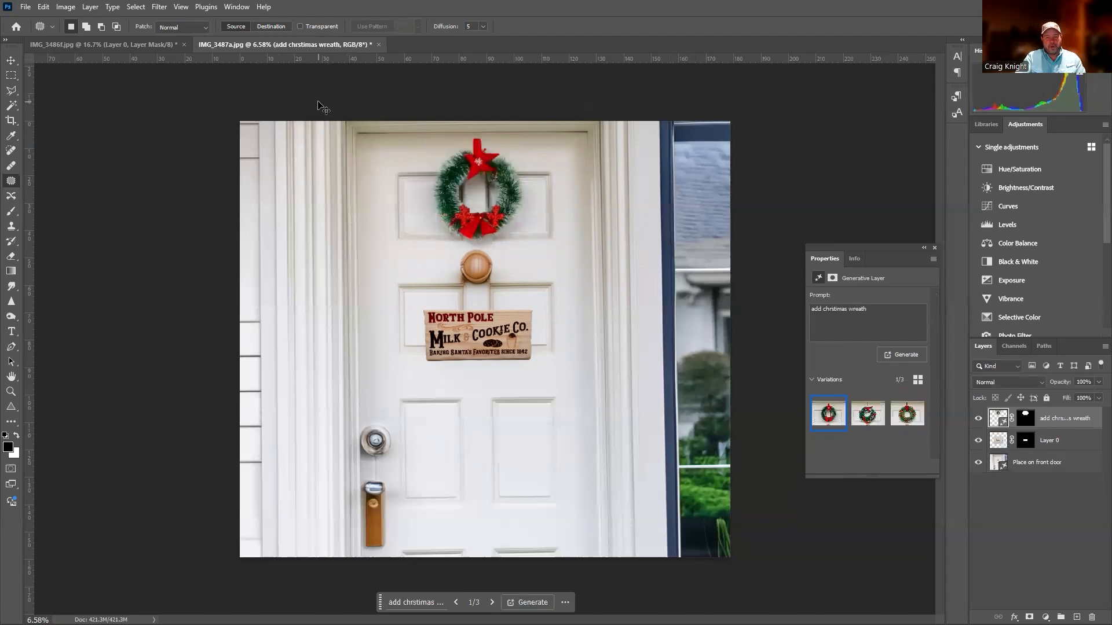
key(ctrl+z)
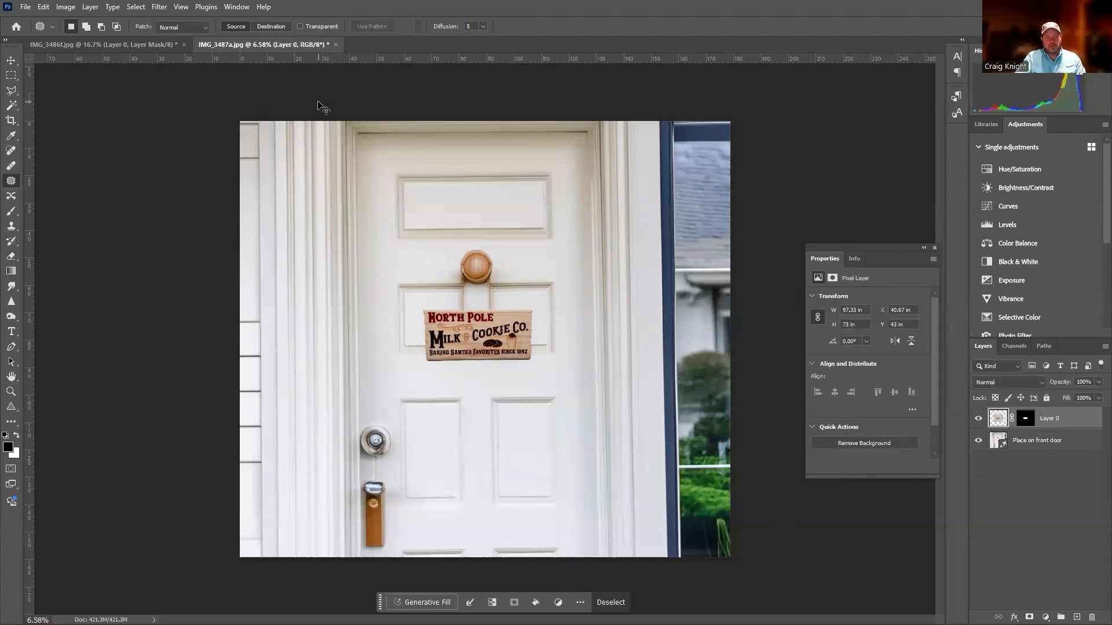
key(ctrl+z)
key(ctrl+z)
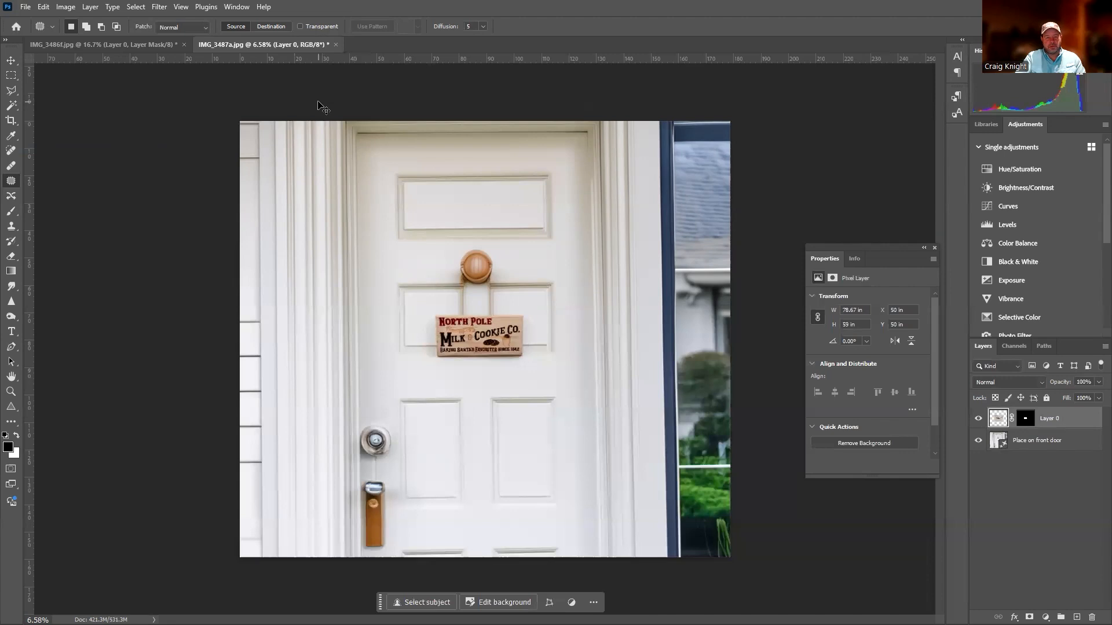
key(ctrl+z)
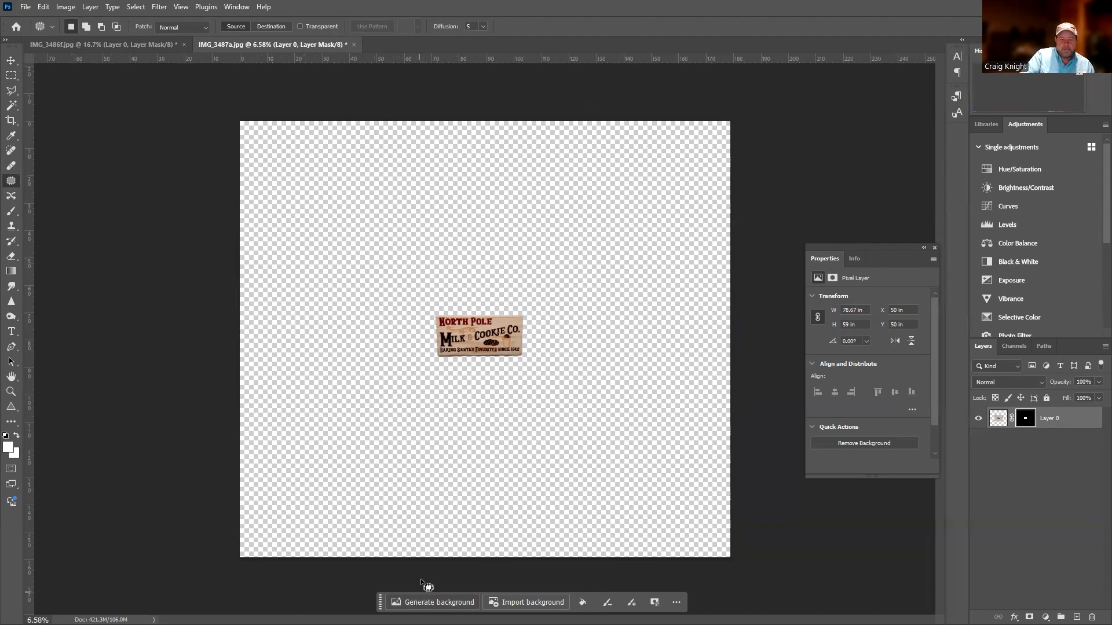
- Generate a background around the sign with the prompt "Place on kitchen wall above coffee bar"
click(416, 602)
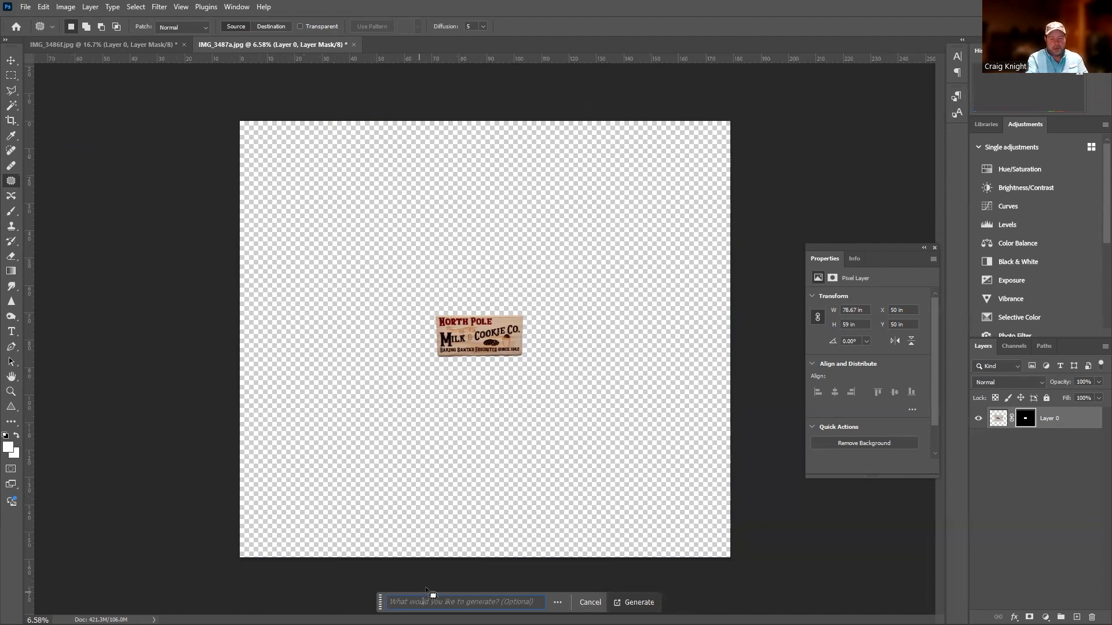
text(Place on kitchen)
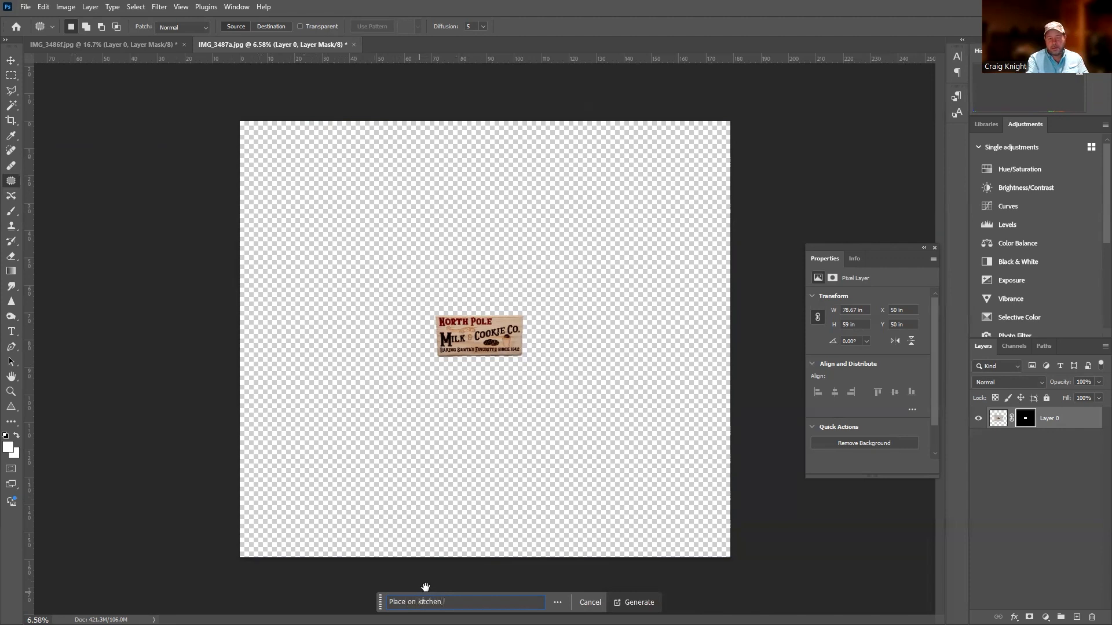
text(wall abvove coffee bar)
click(633, 602)
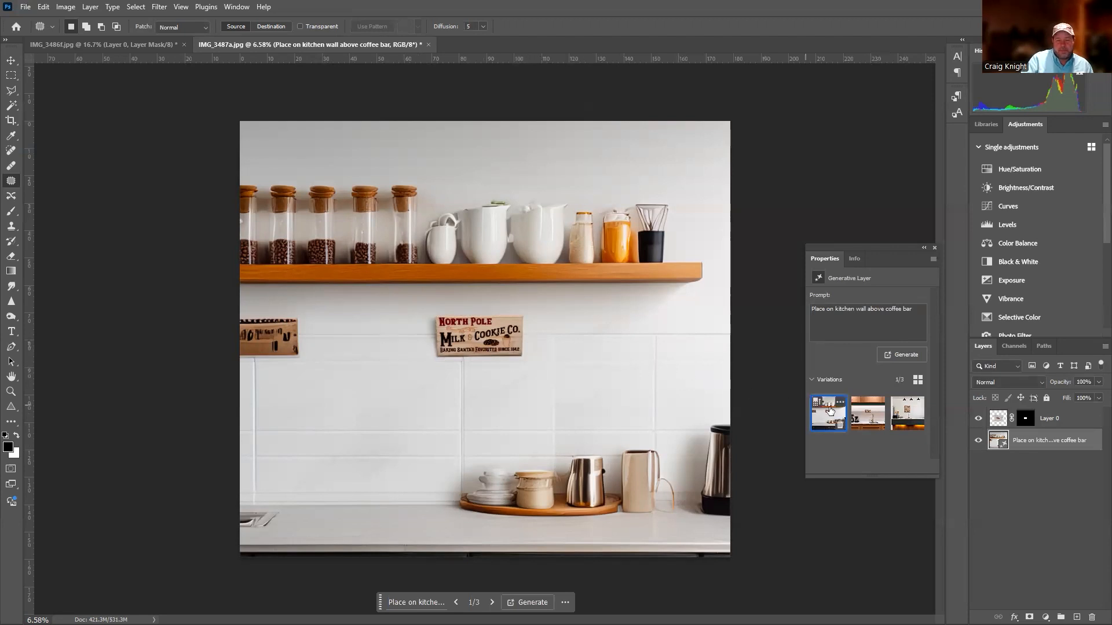
- Compare the three kitchen background variations and return to the first one with the orange wooden shelf
click(866, 416)
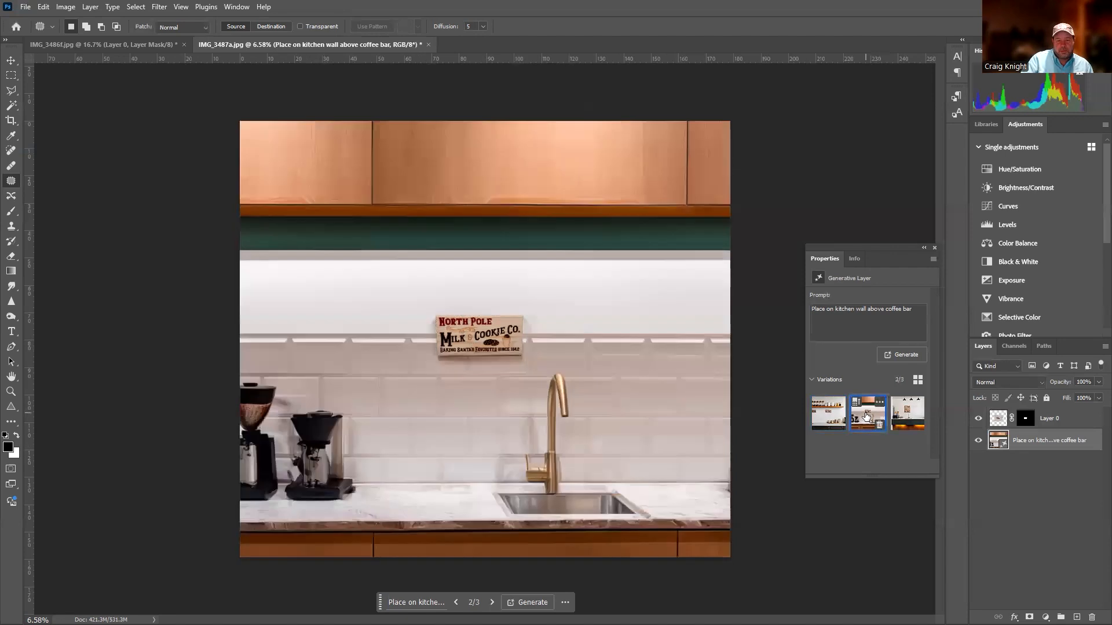
click(911, 417)
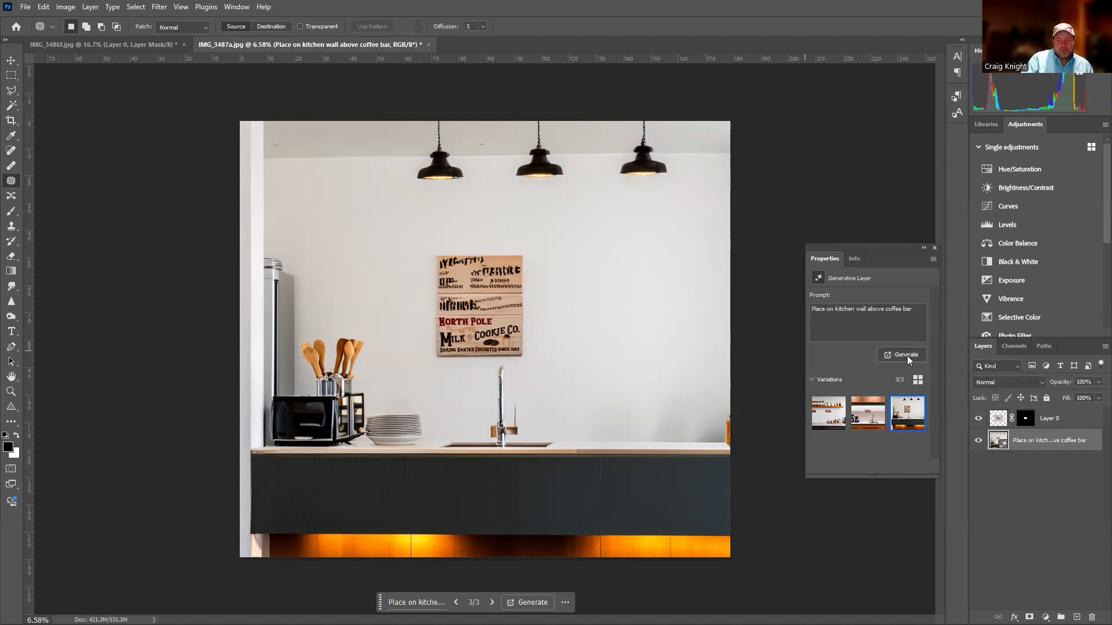
click(829, 413)
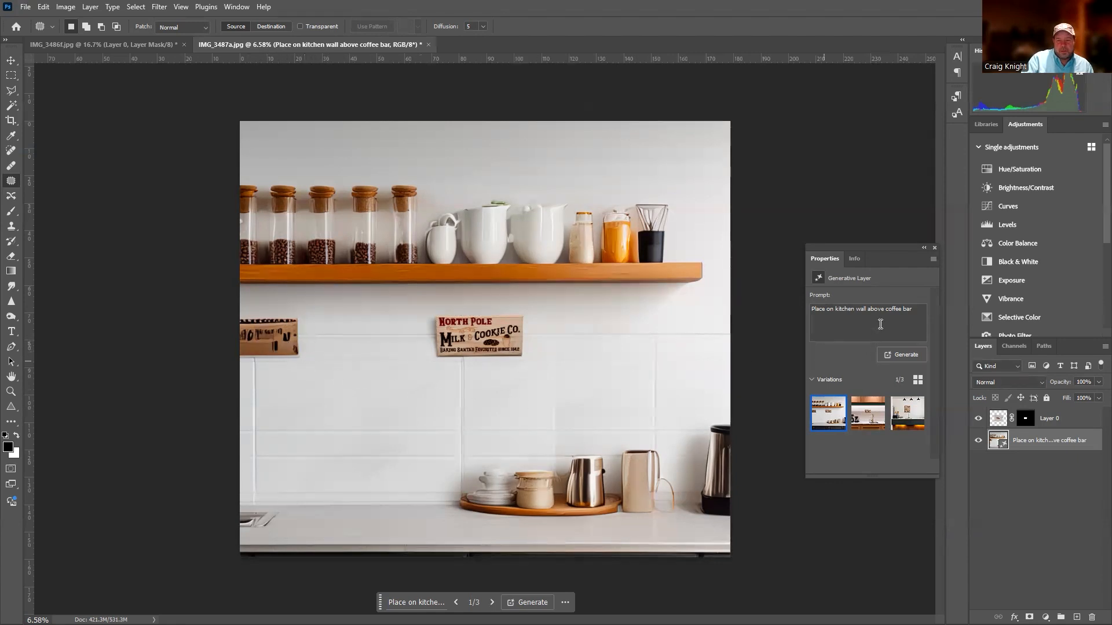
- Generate more variations from the same kitchen prompt and choose the wood-paneled bar with two pendant lamps
click(899, 354)
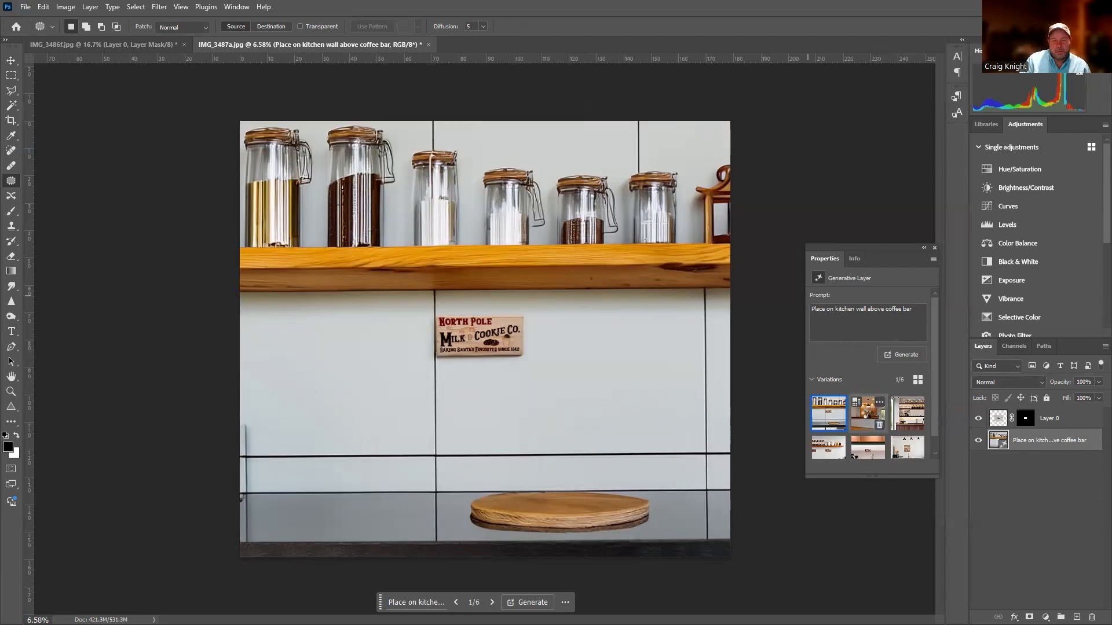
click(867, 416)
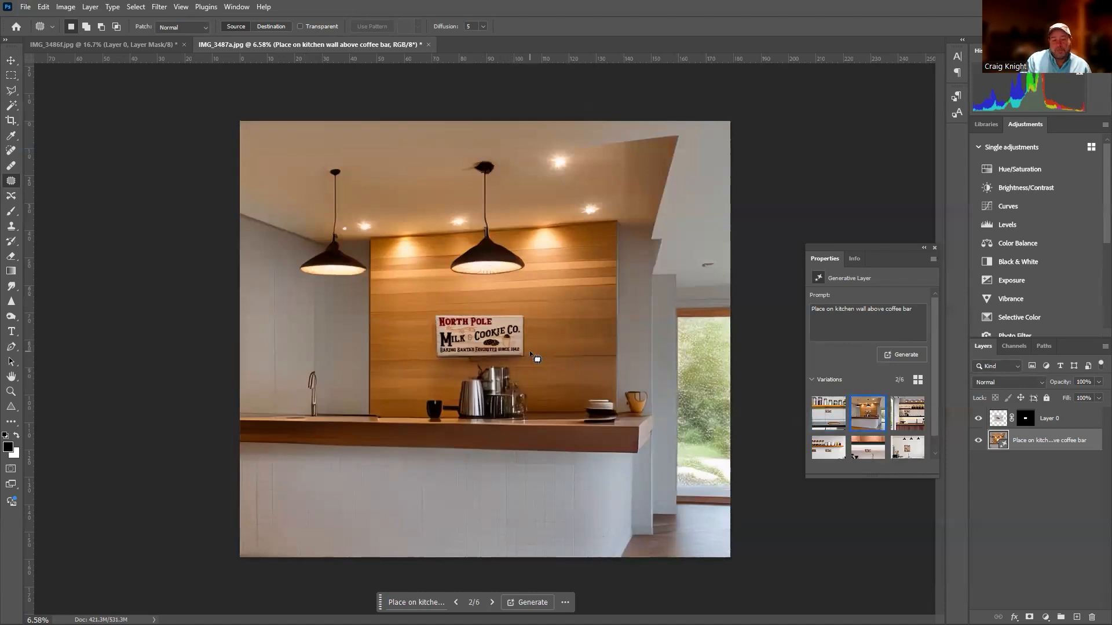
click(907, 417)
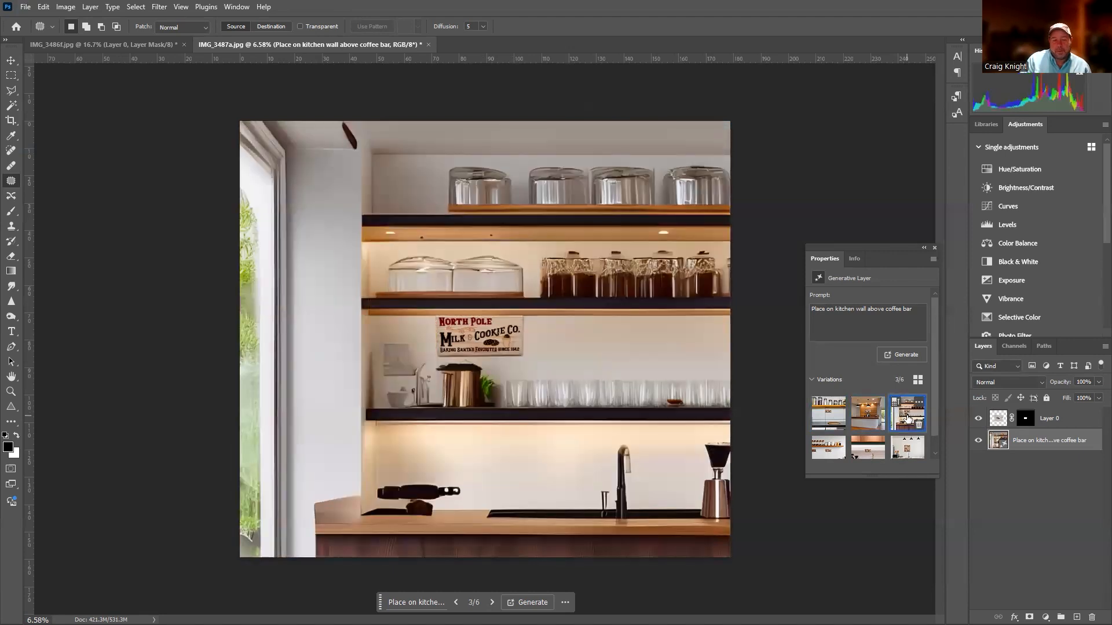
click(867, 417)
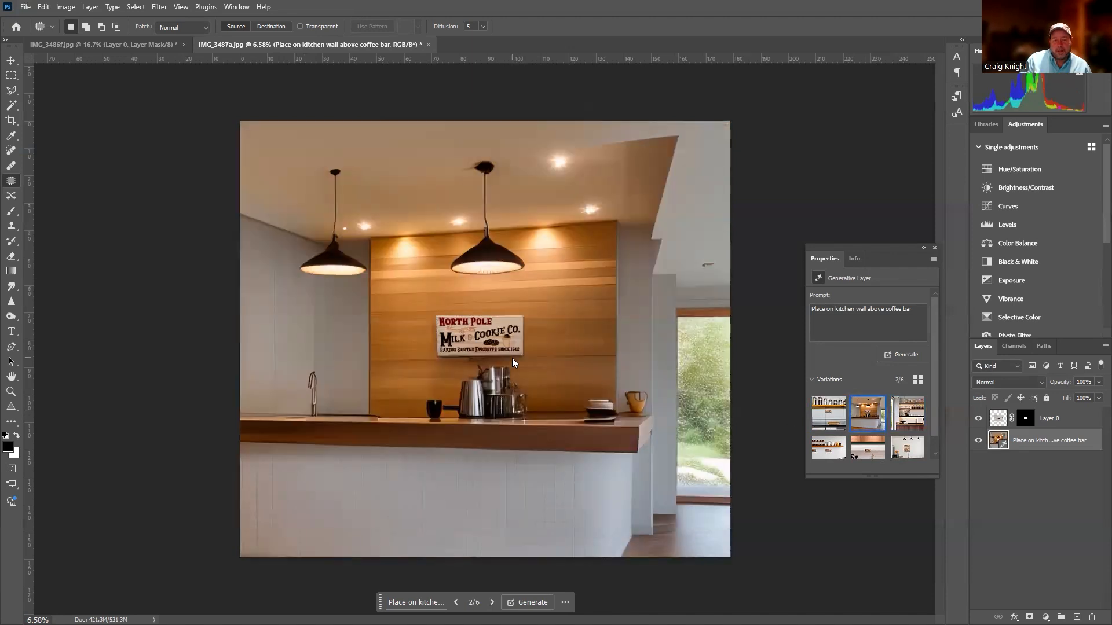
- Examine up close how the sign's edges and shadow blend into the wall in the wood-paneled bar and espresso machine variations
scroll(480, 336, up, 3)
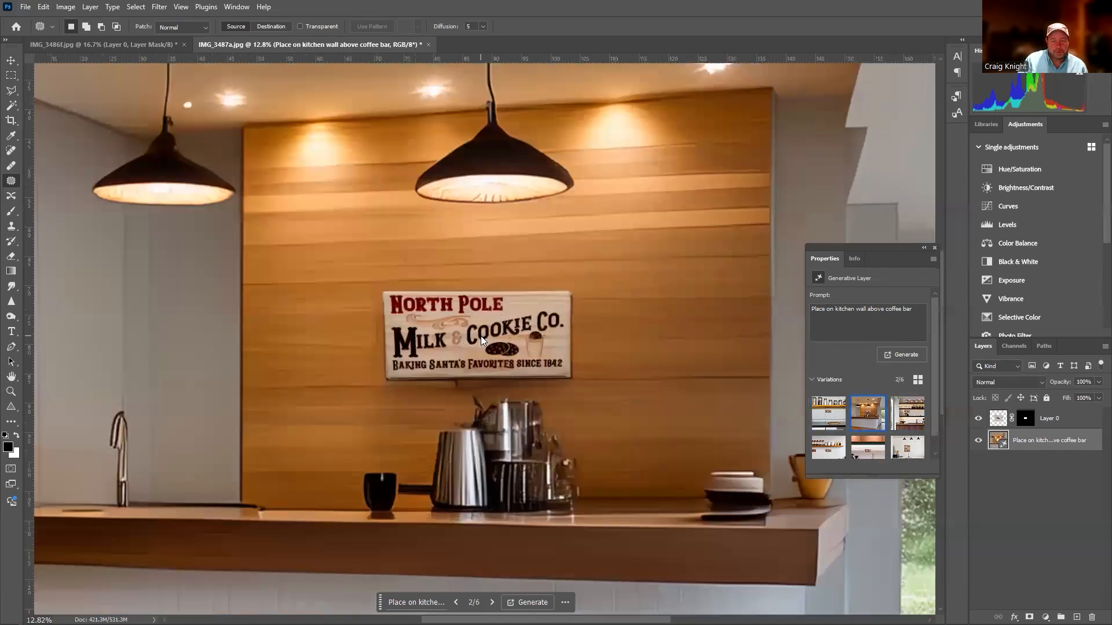
scroll(480, 335, up, 4)
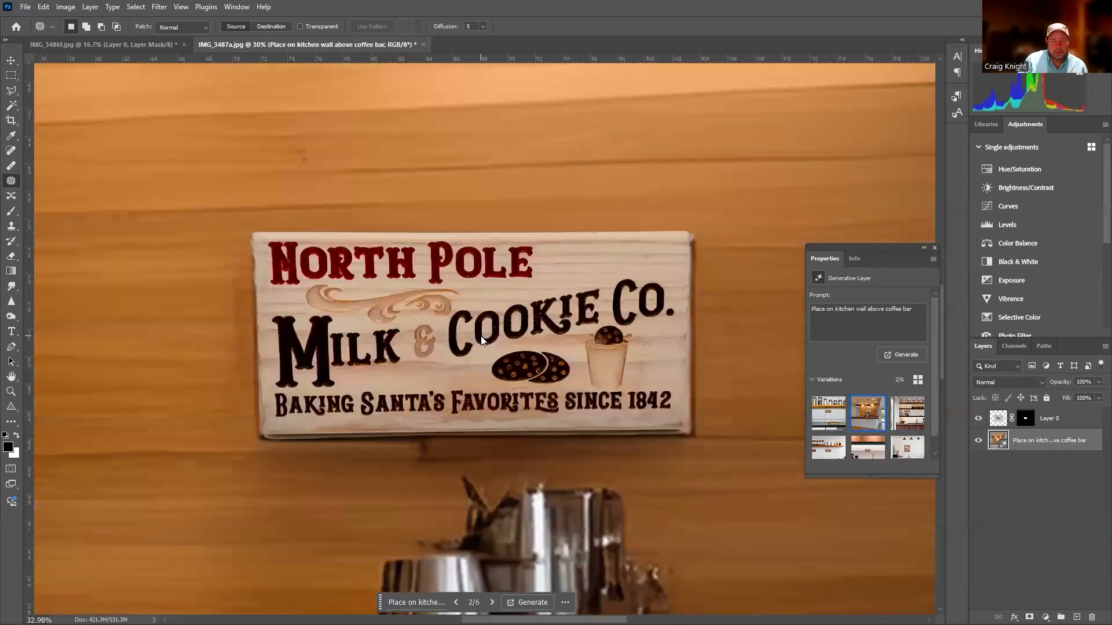
scroll(481, 339, down, 3)
scroll(481, 340, down, 3)
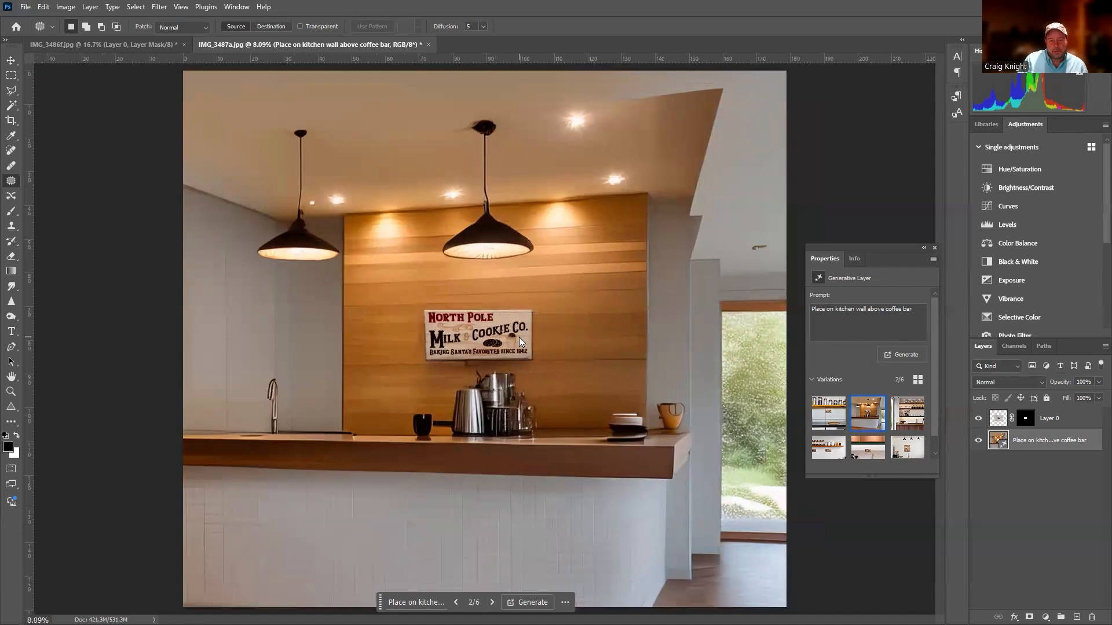
scroll(504, 382, down, 1)
scroll(503, 384, up, 2)
scroll(434, 371, up, 7)
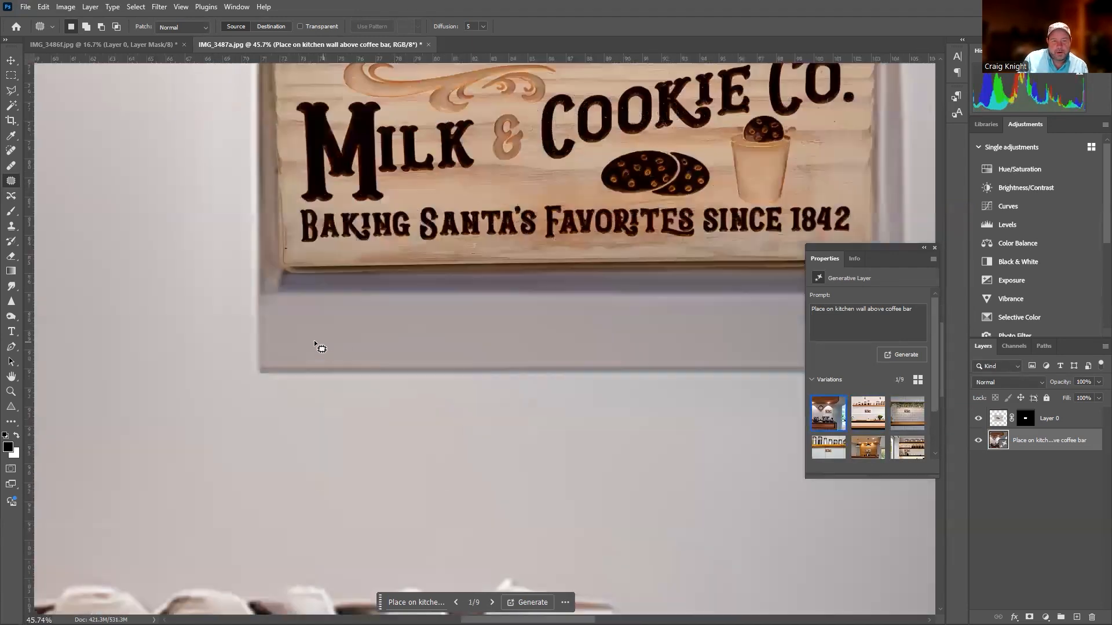
scroll(349, 374, down, 4)
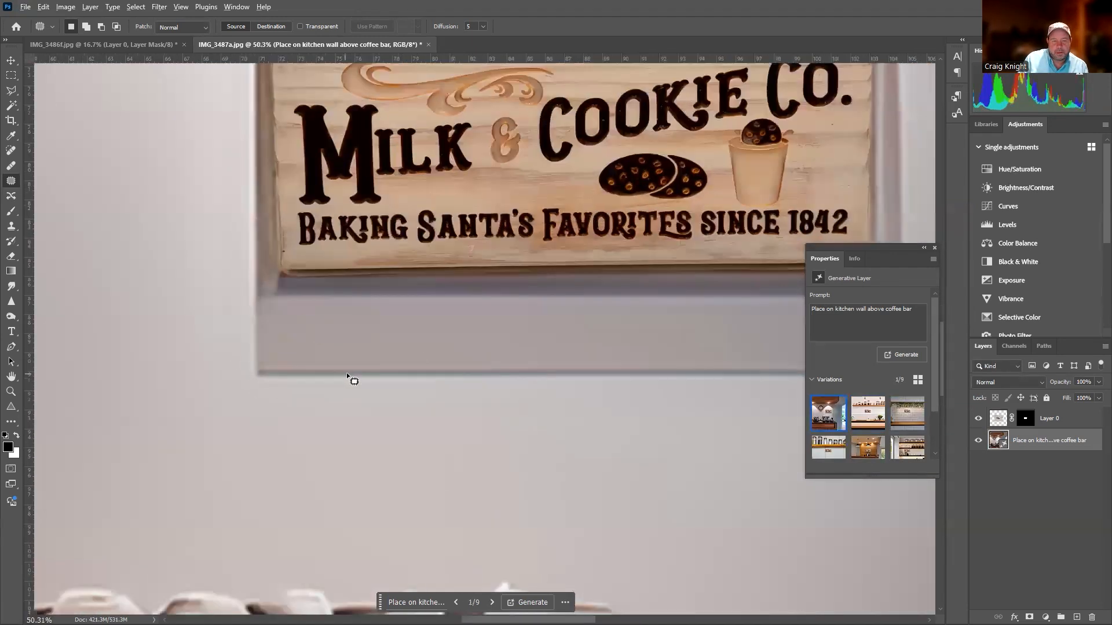
scroll(433, 347, up, 1)
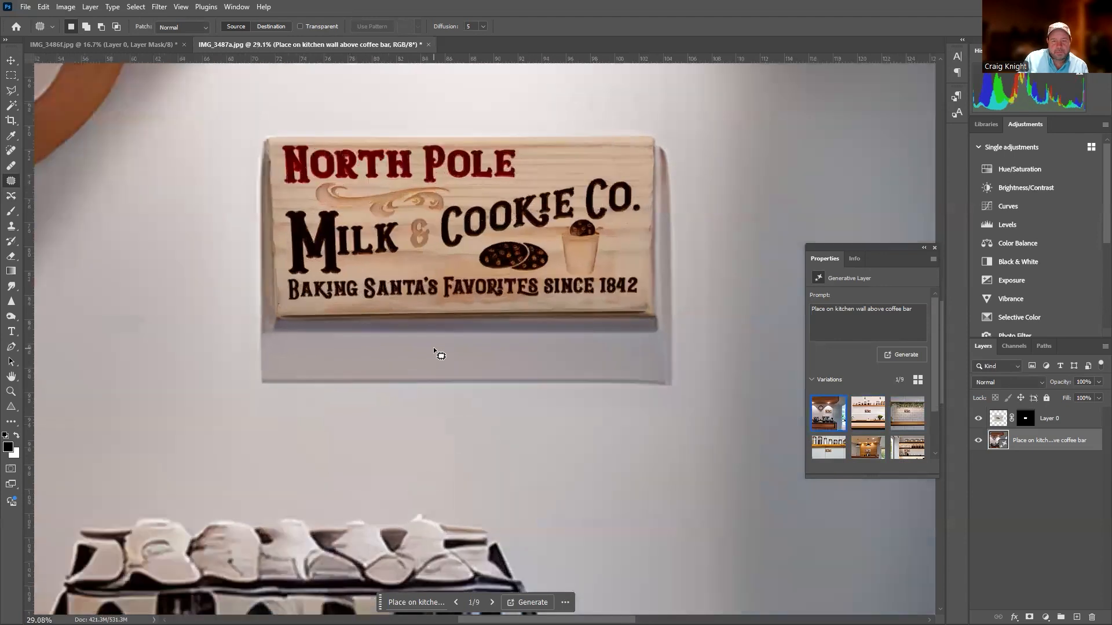
scroll(433, 347, down, 3)
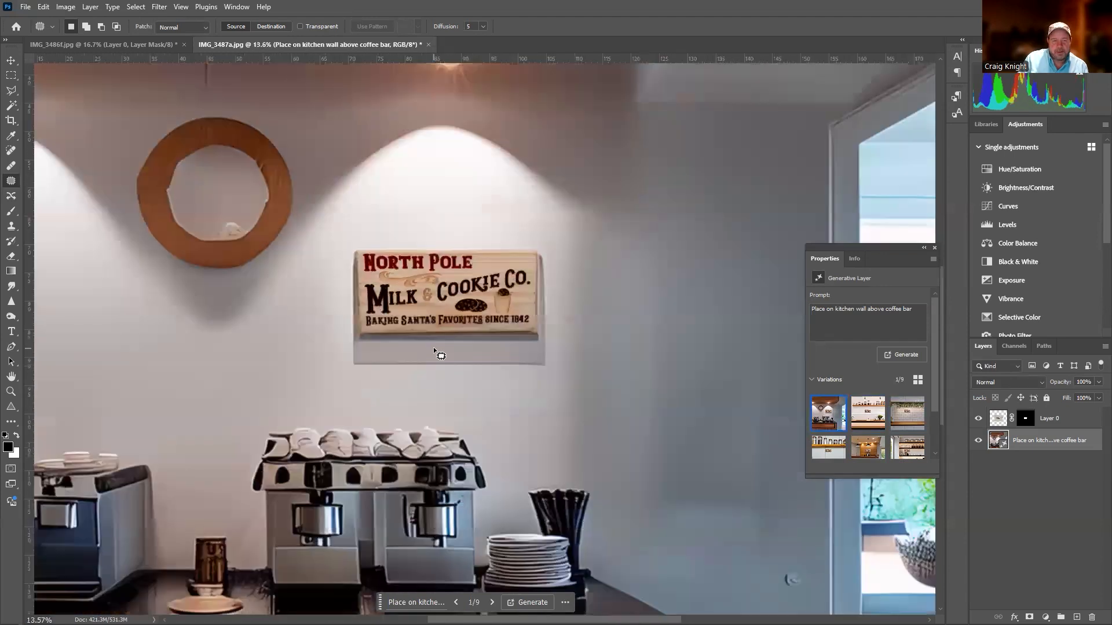
scroll(434, 347, down, 2)
scroll(433, 346, down, 1)
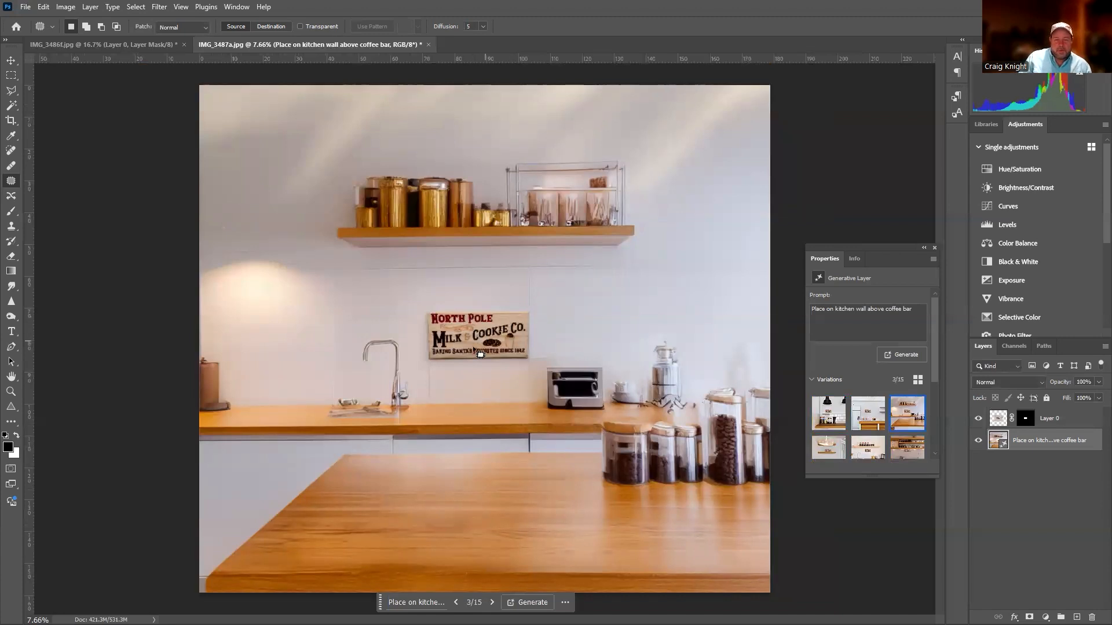
- Outline the wall area between the copper canister and the faucet and generate a fill with the prompt "Christmas tree"
scroll(451, 389, up, 3)
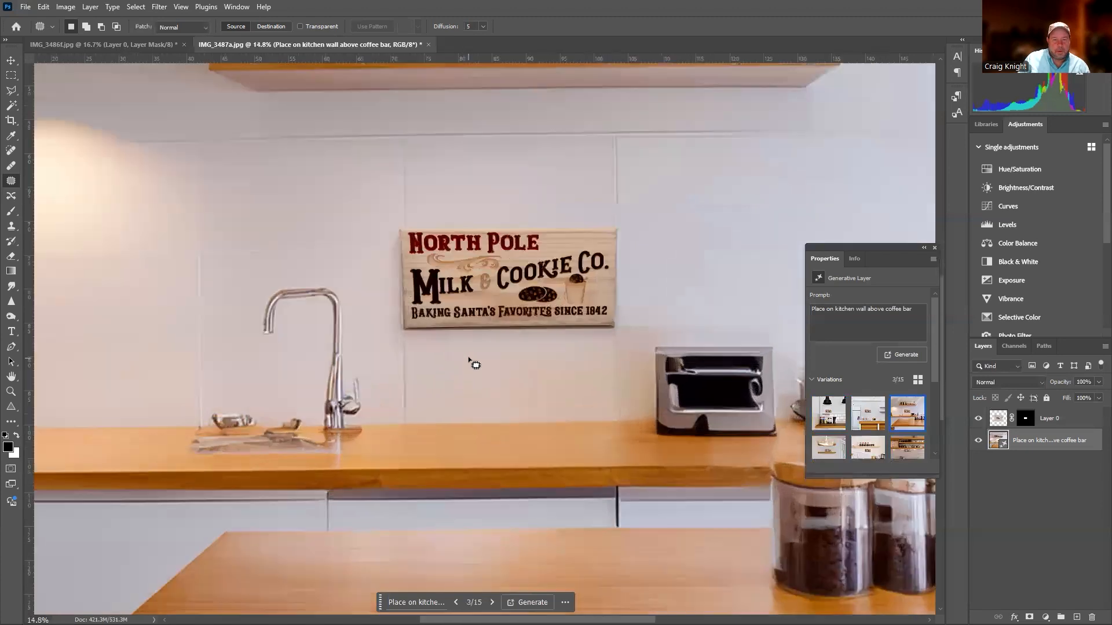
scroll(475, 365, down, 2)
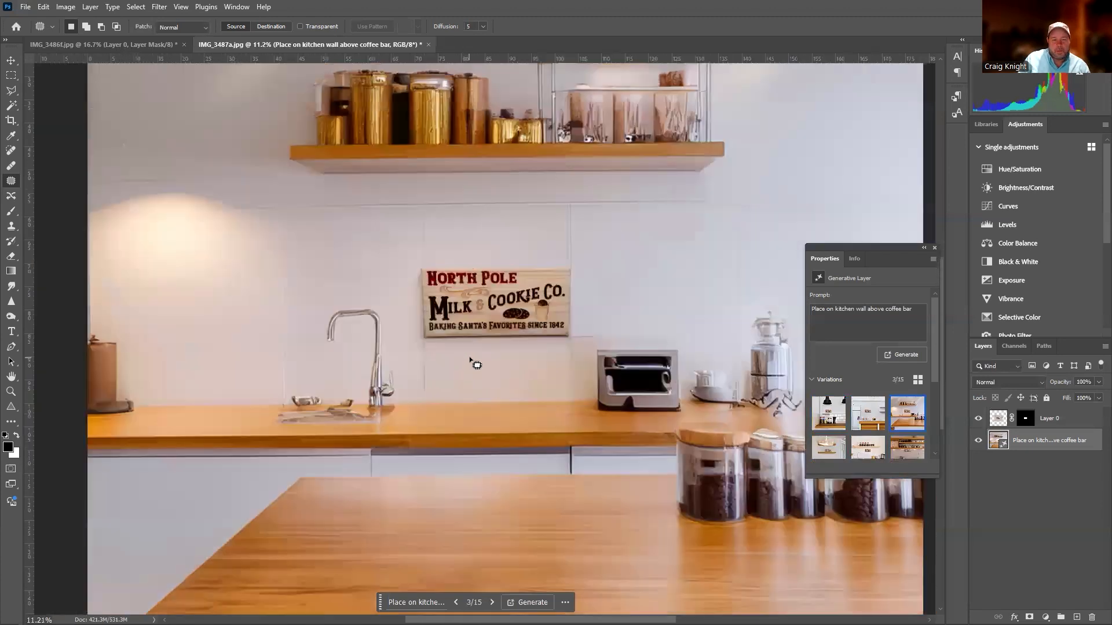
scroll(476, 365, down, 2)
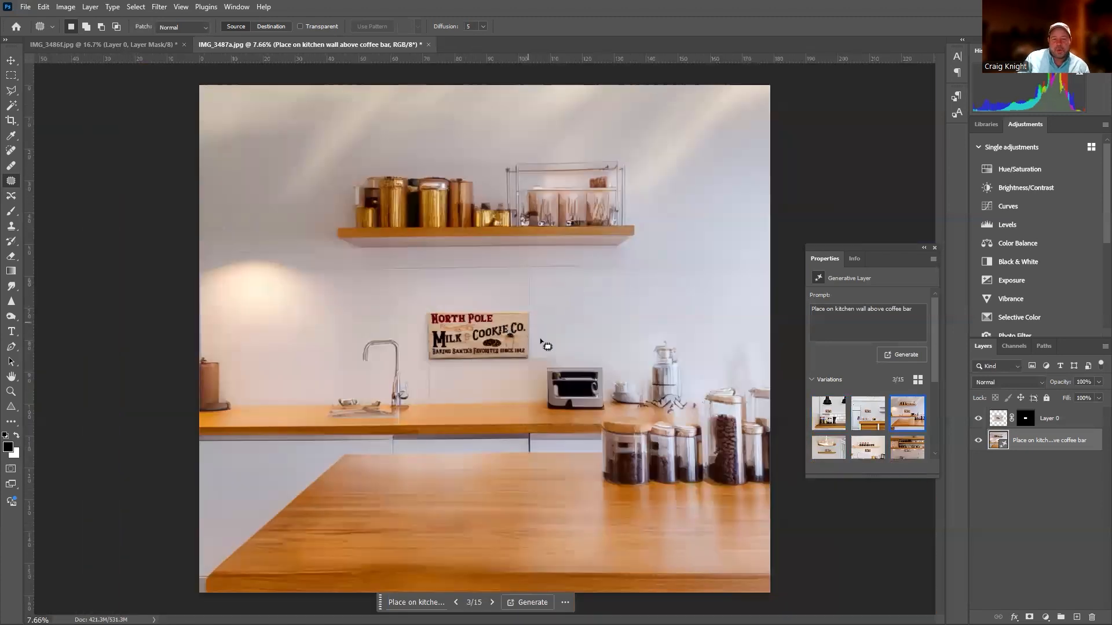
key(alt+bracketright)
mouse_move(282, 279)
mouse_down()
mouse_move(241, 316)
mouse_move(239, 353)
mouse_move(243, 393)
mouse_move(271, 419)
mouse_move(328, 384)
mouse_move(322, 310)
mouse_move(264, 278)
mouse_up()
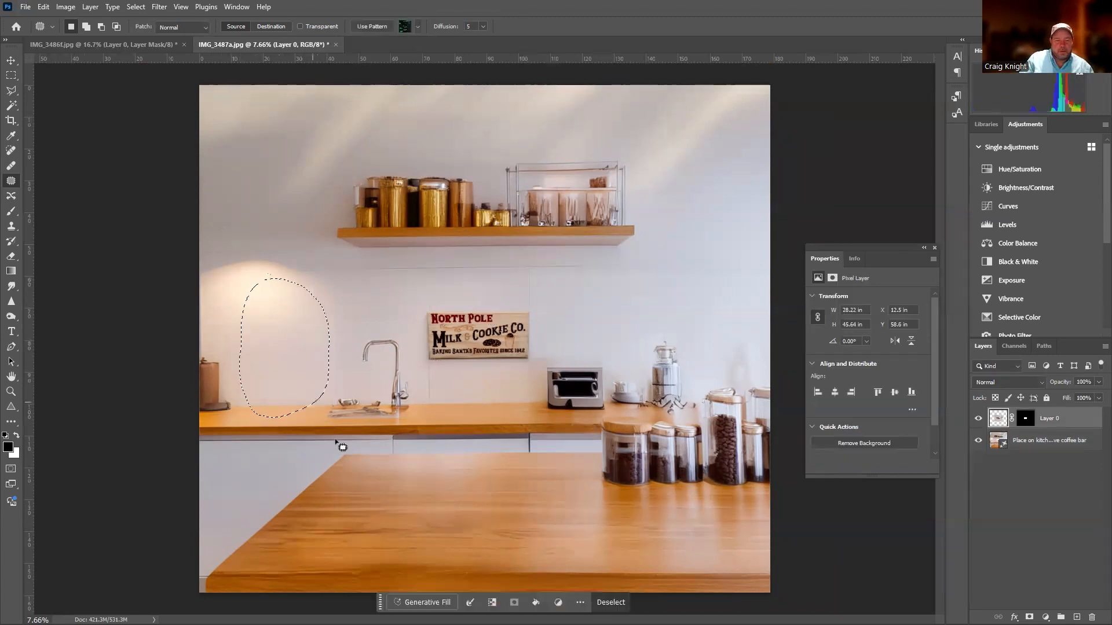
click(429, 603)
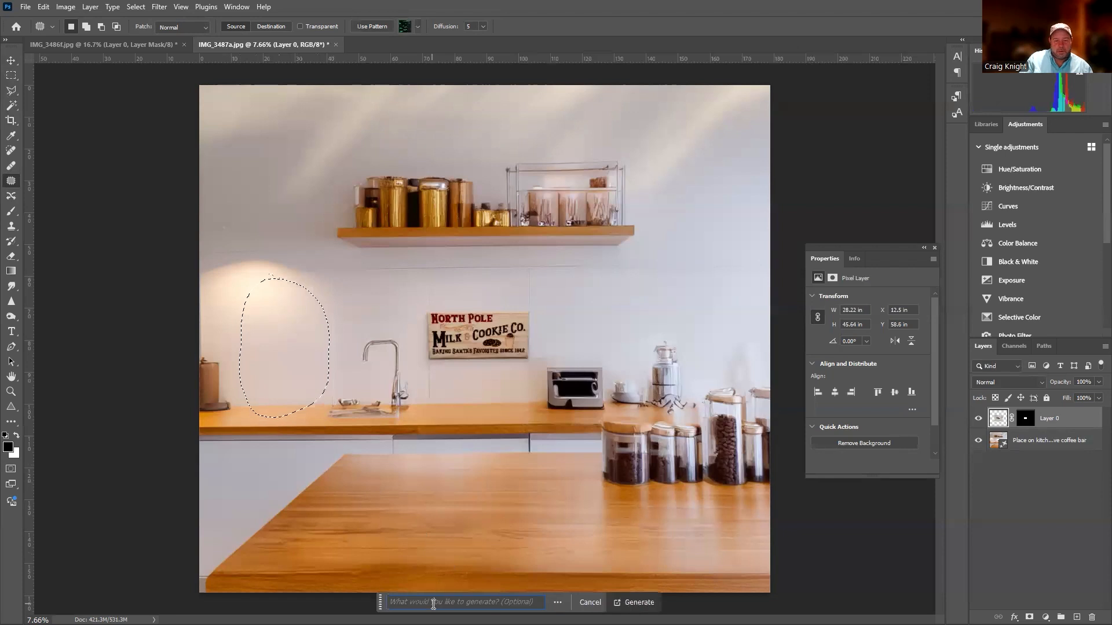
text(Coffe)
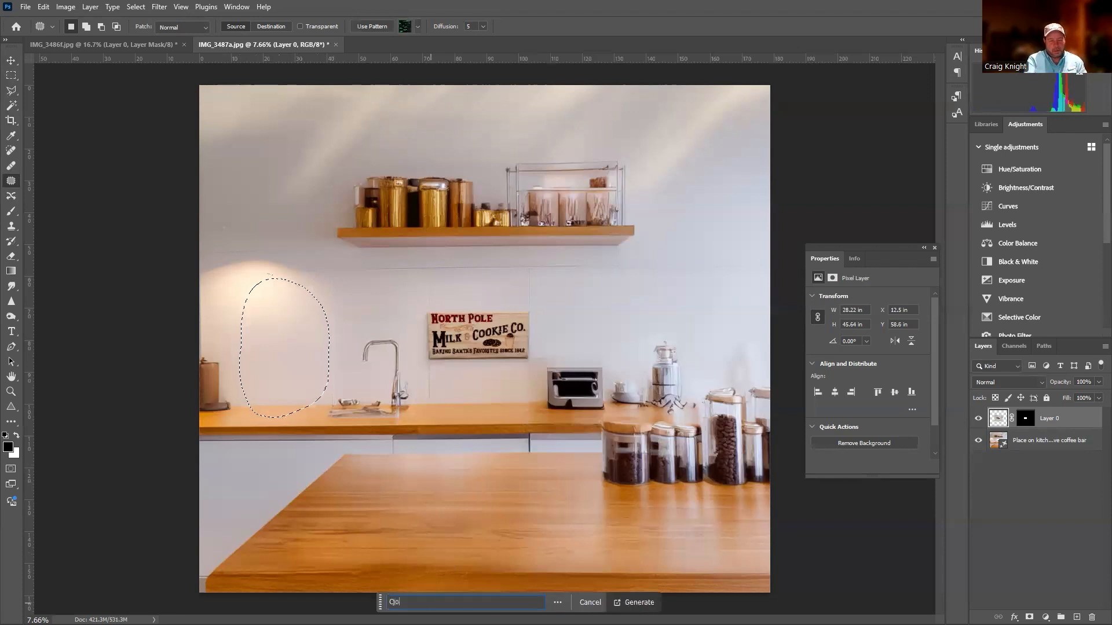
key(BackSpace)
key(BackSpace)
key(BackSpace)
key(BackSpace)
text(hristmas tree)
key(Return)
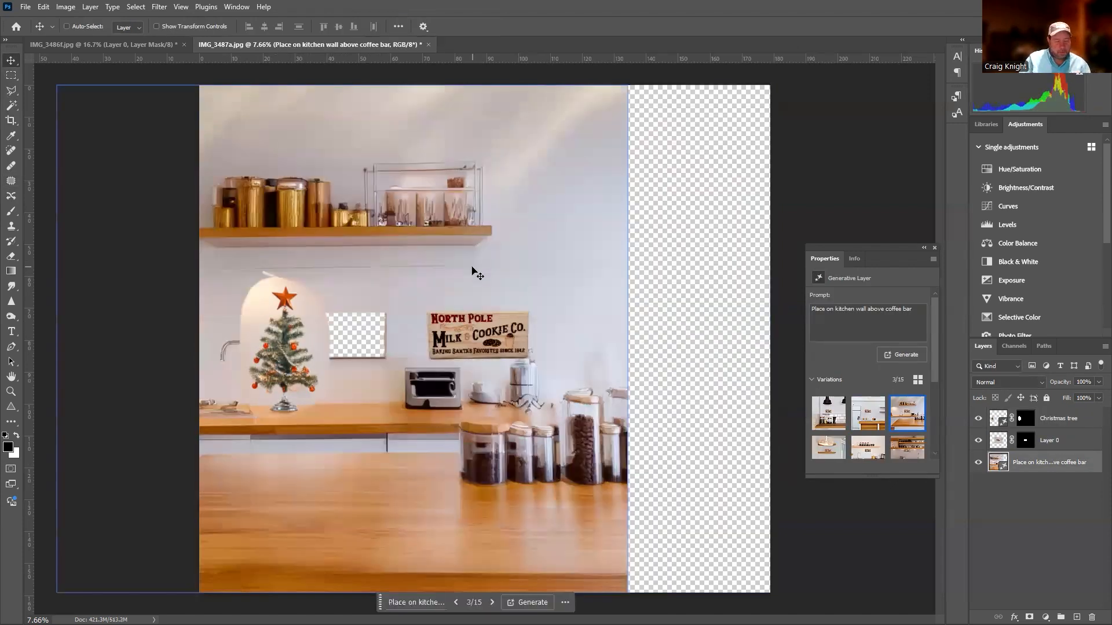
key(ctrl+z)
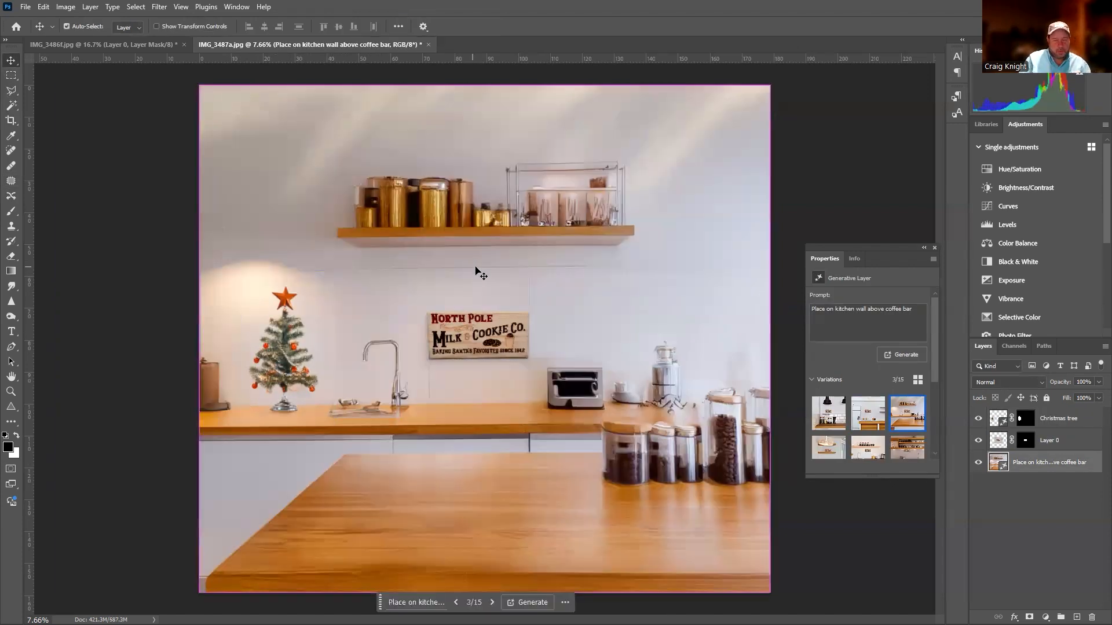
- Outline the wall strip between the wooden shelf and the sign and generate a fill with the prompt "Add row of coffee cups"
click(11, 180)
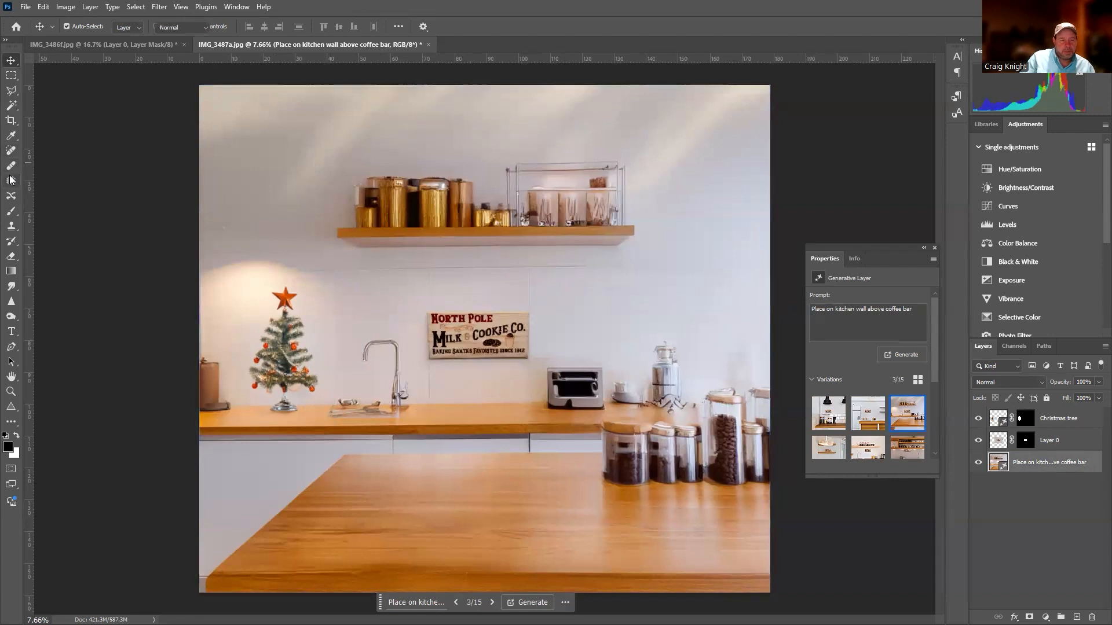
mouse_move(538, 268)
mouse_down()
mouse_move(370, 278)
mouse_move(368, 290)
mouse_move(623, 299)
mouse_move(641, 276)
mouse_move(610, 255)
mouse_move(386, 254)
mouse_move(349, 263)
mouse_move(350, 313)
mouse_move(592, 306)
mouse_move(620, 300)
mouse_move(617, 251)
mouse_up()
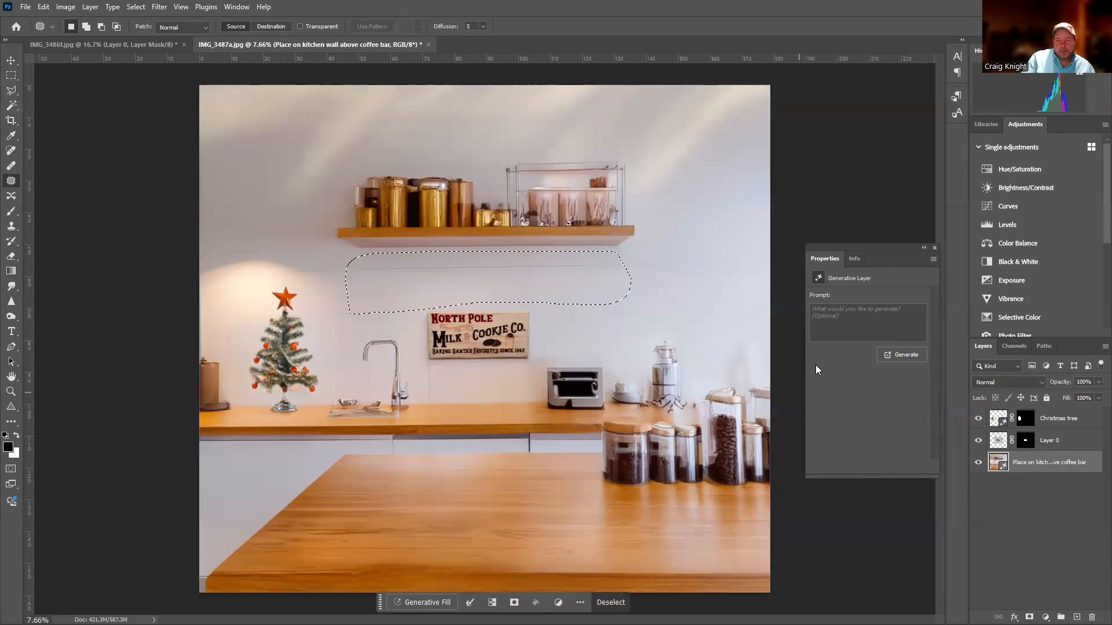
click(413, 603)
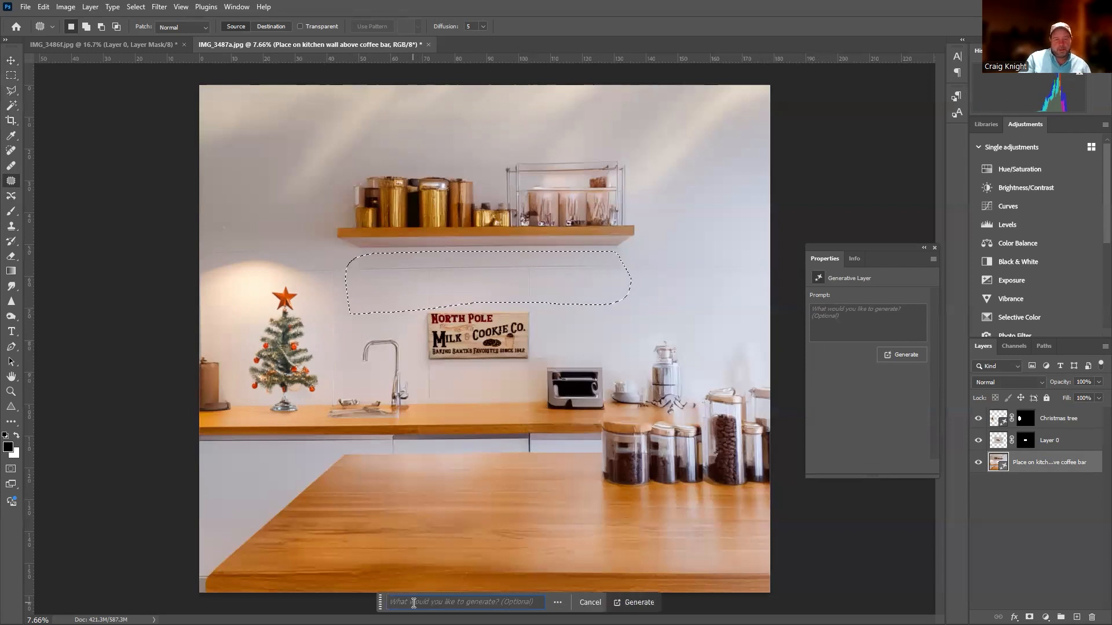
text(Add shelf with coff)
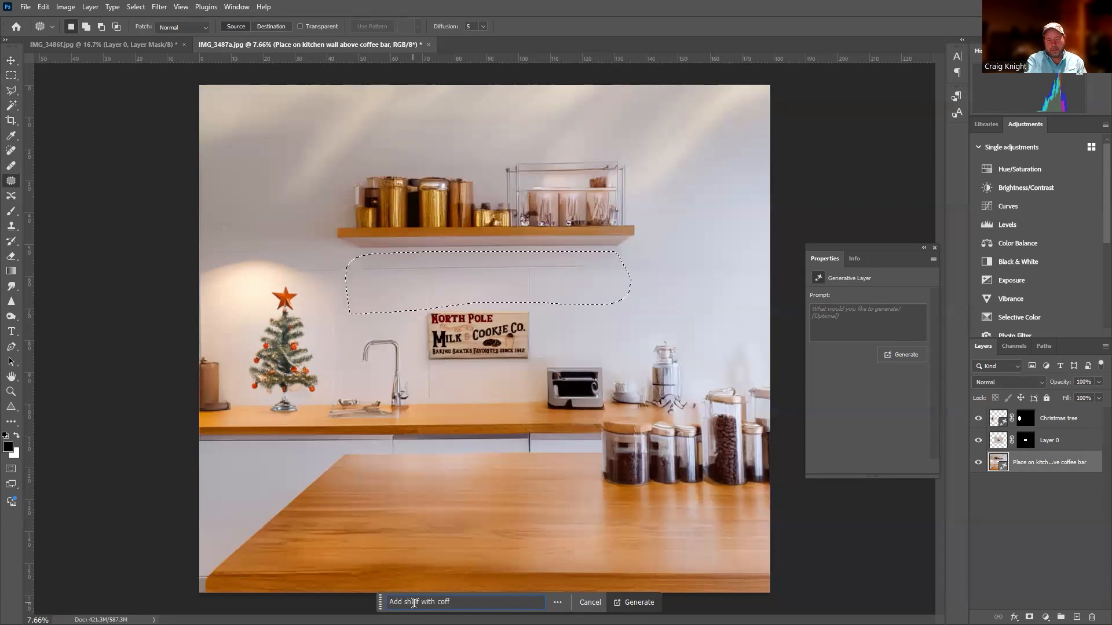
key(BackSpace)
key(BackSpace)
key(BackSpace)
key(BackSpace)
key(BackSpace)
key(BackSpace)
key(BackSpace)
key(BackSpace)
key(BackSpace)
key(BackSpace)
key(BackSpace)
key(BackSpace)
key(BackSpace)
key(BackSpace)
key(BackSpace)
text(row of coffee cups)
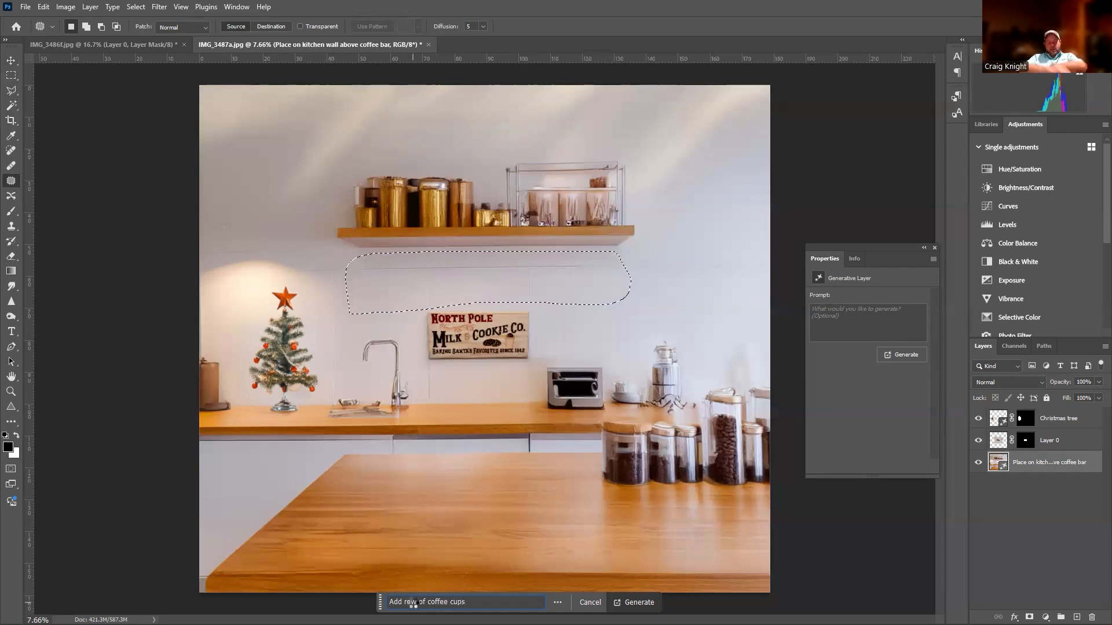
key(Return)
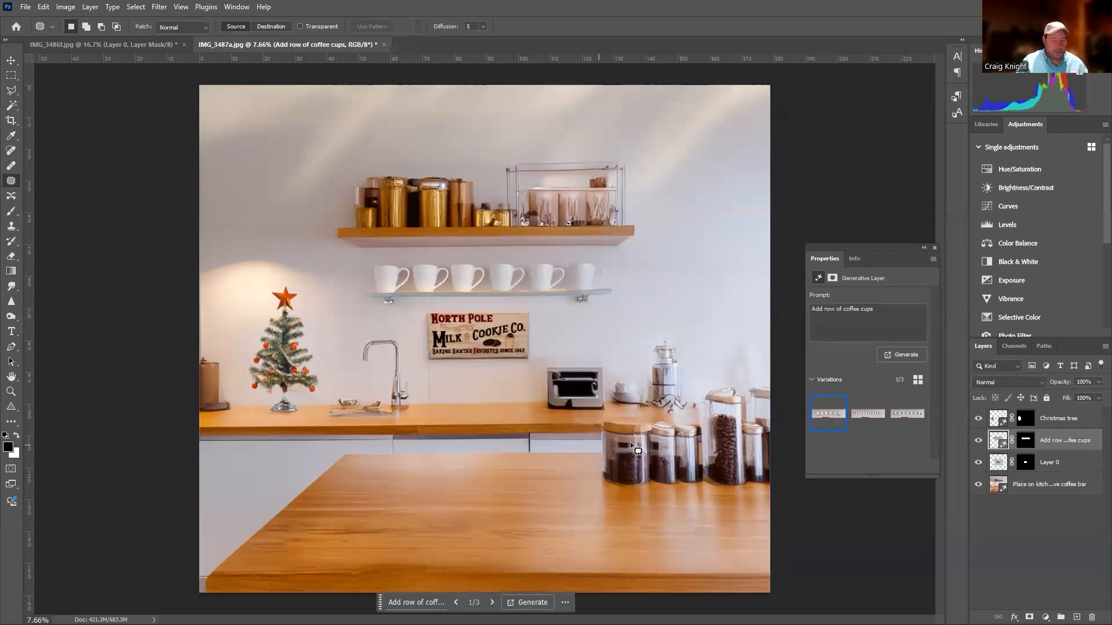
- Compare the three coffee cup variations and return to the first one with mugs on a glass shelf
click(868, 414)
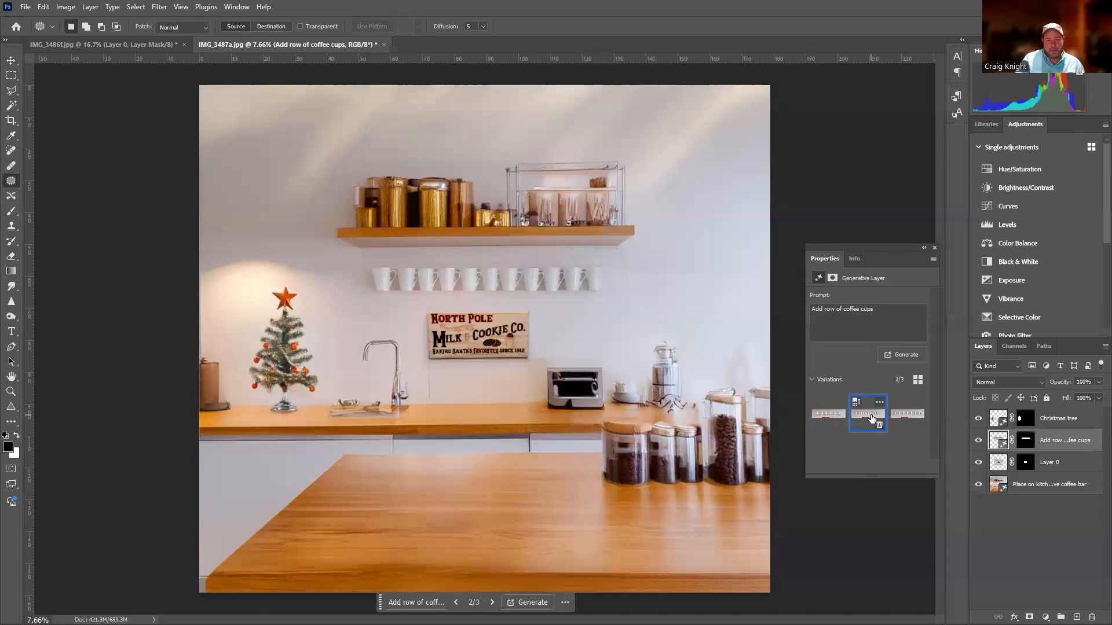
click(901, 415)
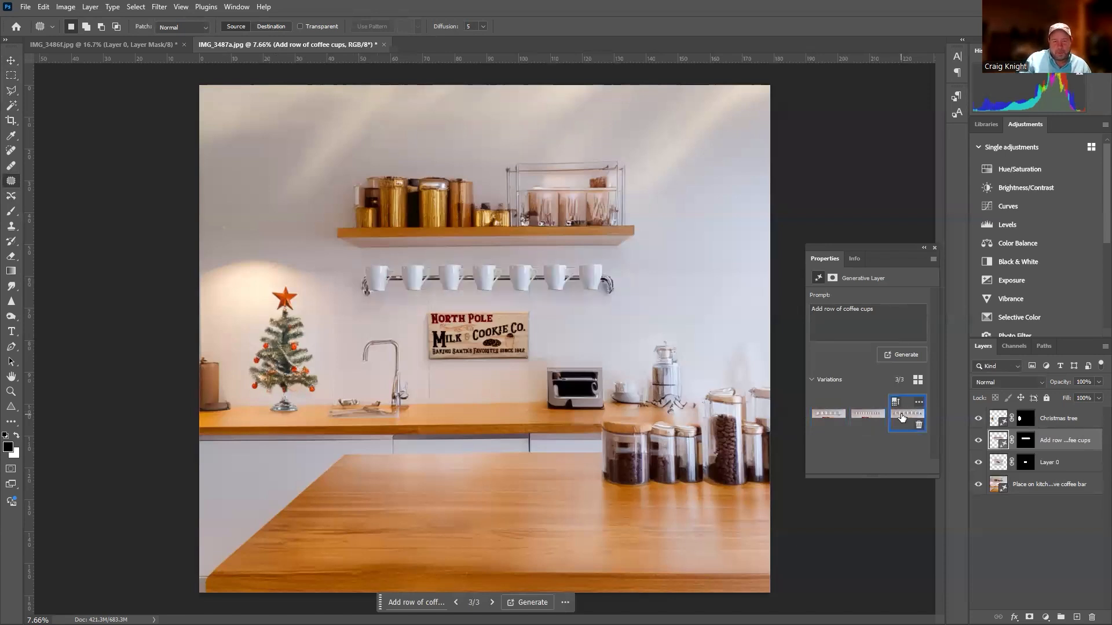
click(827, 416)
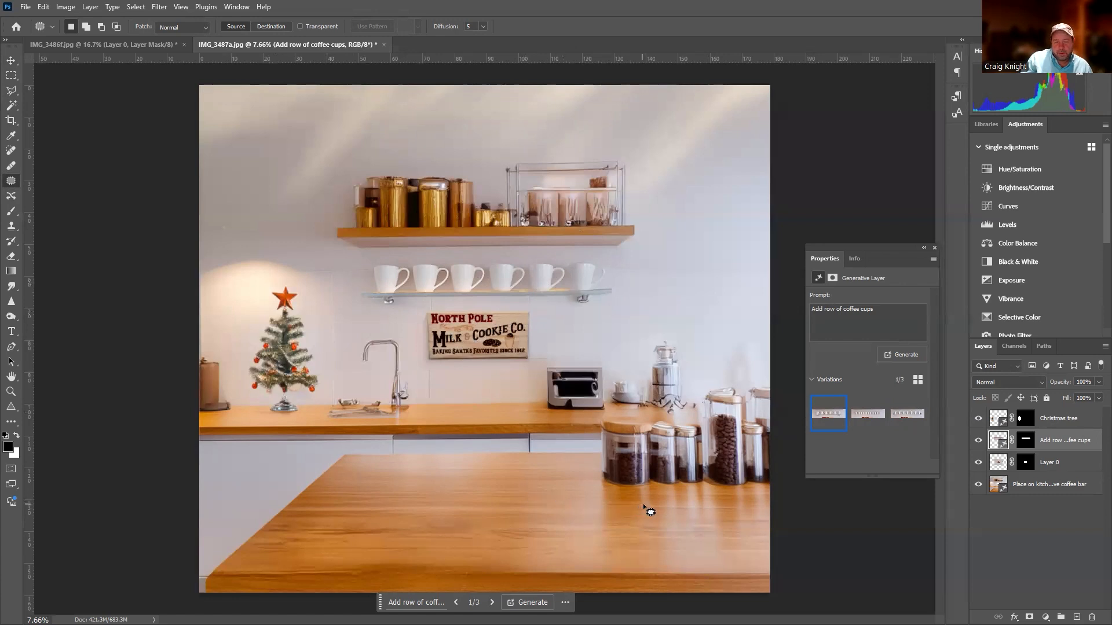
- Outline a wide area on the wooden countertop in the foreground and generate a fill with the prompt "chirstmas tree ornaments"
mouse_move(643, 503)
mouse_down()
mouse_move(405, 505)
mouse_move(359, 524)
mouse_up()
mouse_move(471, 550)
mouse_down()
mouse_move(670, 543)
mouse_move(705, 520)
mouse_move(655, 496)
mouse_move(437, 476)
mouse_move(364, 493)
mouse_move(332, 512)
mouse_move(320, 538)
mouse_move(370, 557)
mouse_move(558, 560)
mouse_move(643, 558)
mouse_move(716, 533)
mouse_move(715, 508)
mouse_move(645, 496)
mouse_up()
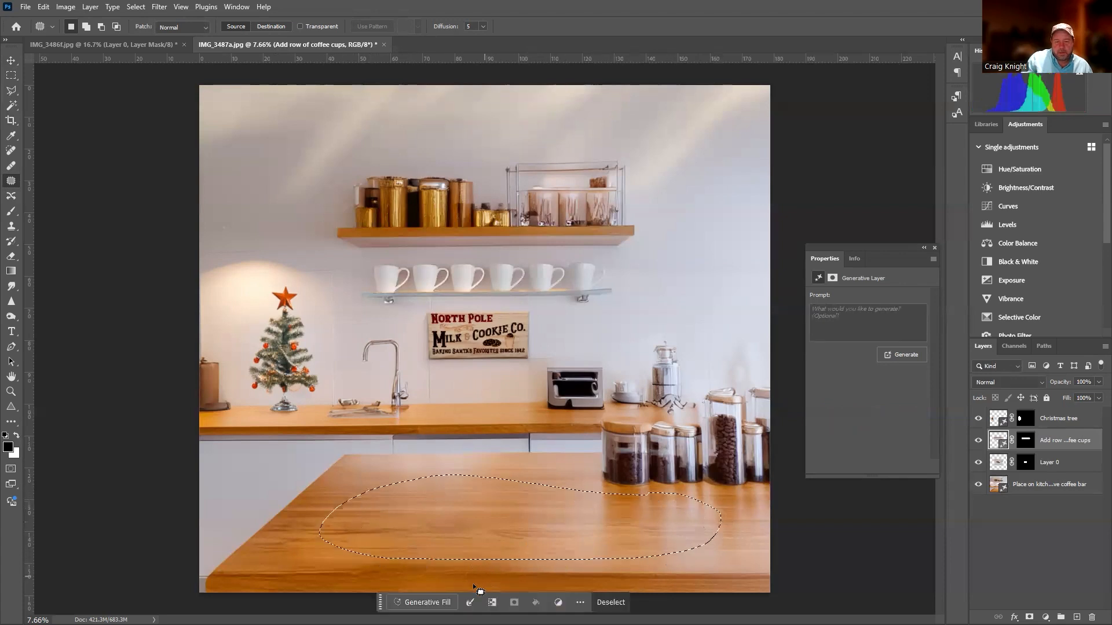
click(441, 602)
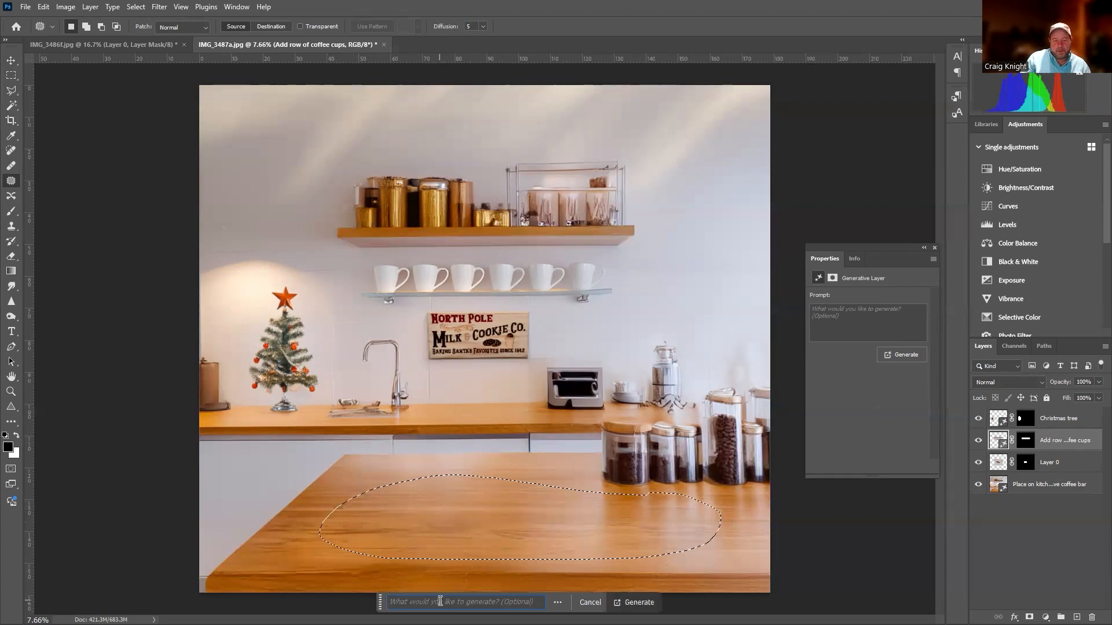
text(chirs)
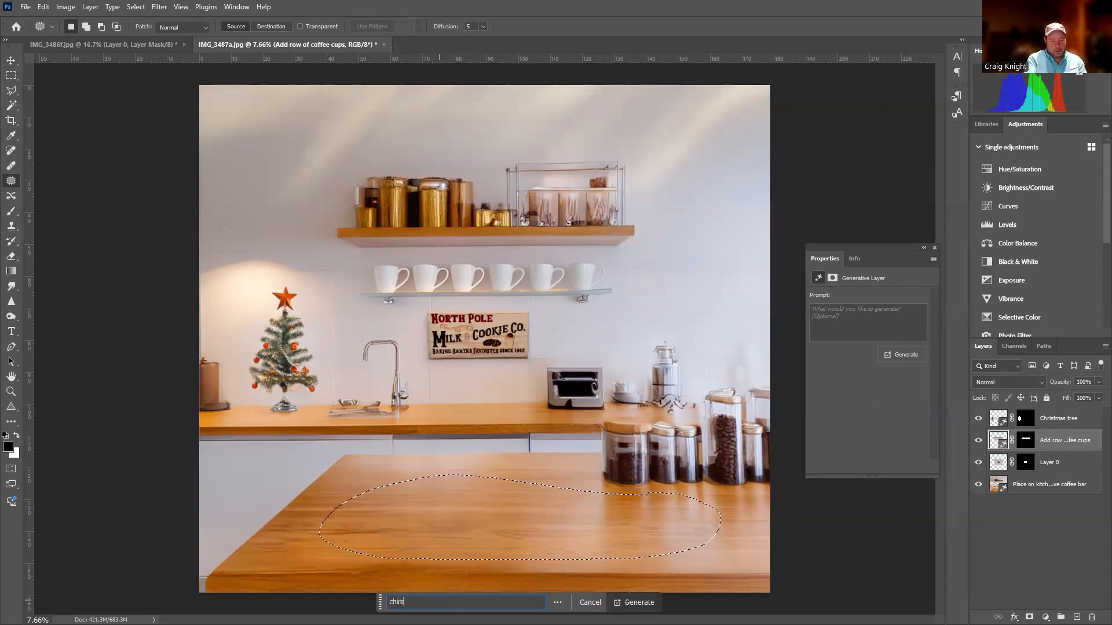
text(tmas tree)
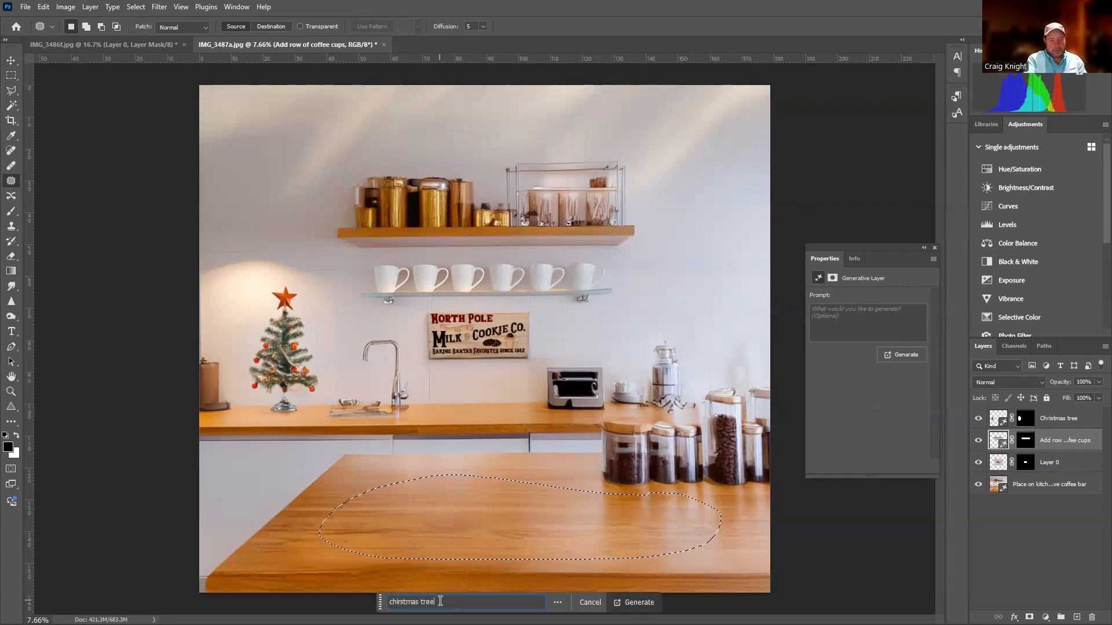
text( ornaments)
key(Return)
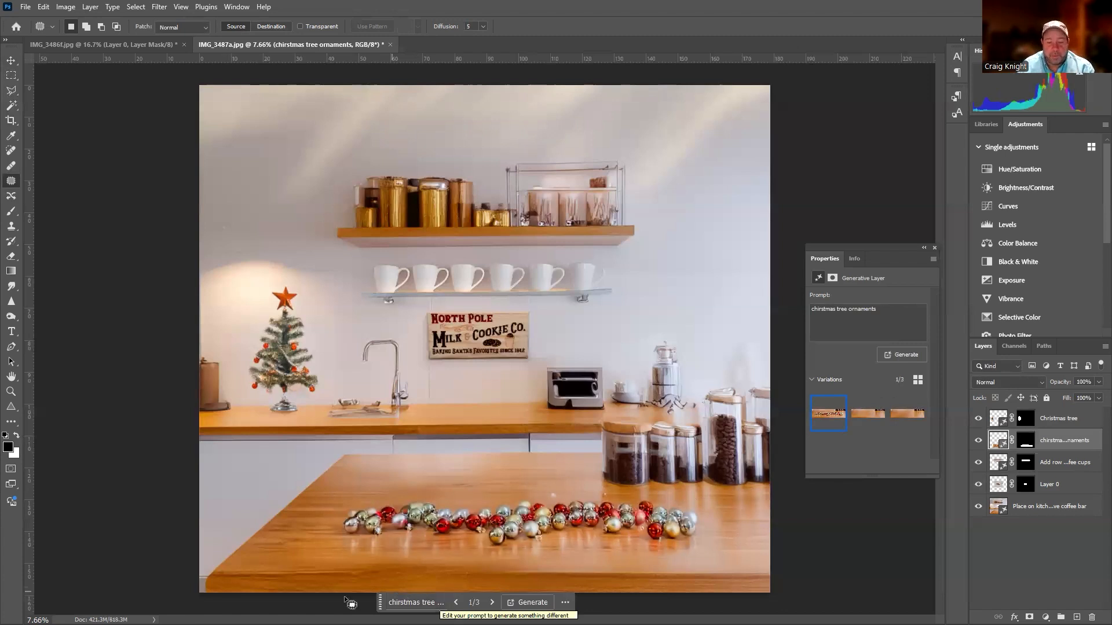
- Compare the three countertop variations and return to the first one with the scattered red and silver ornaments
click(868, 417)
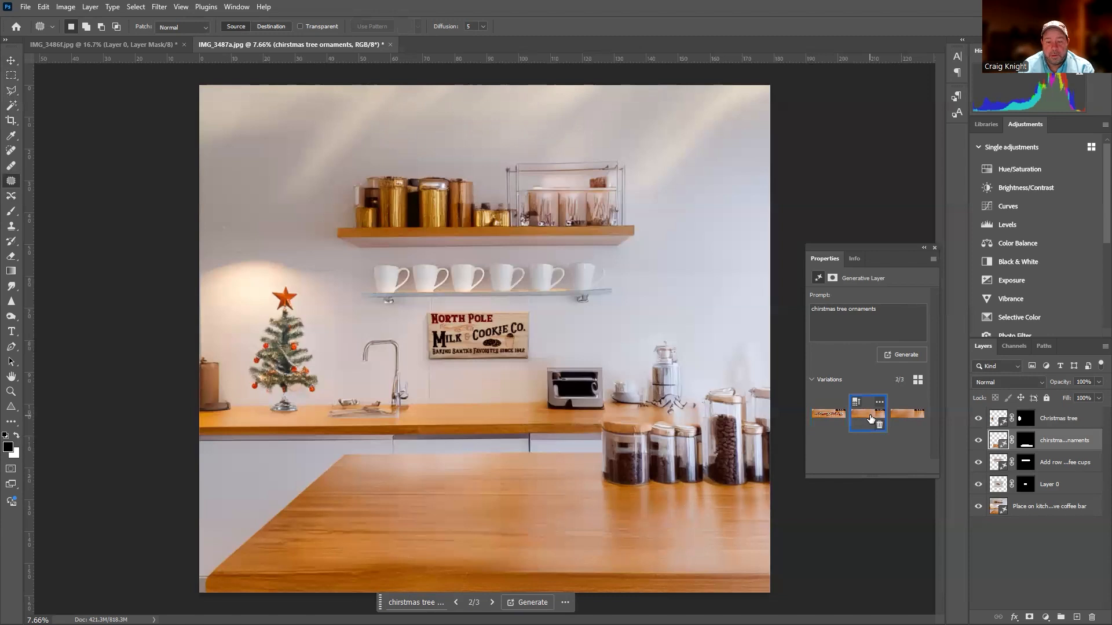
click(903, 417)
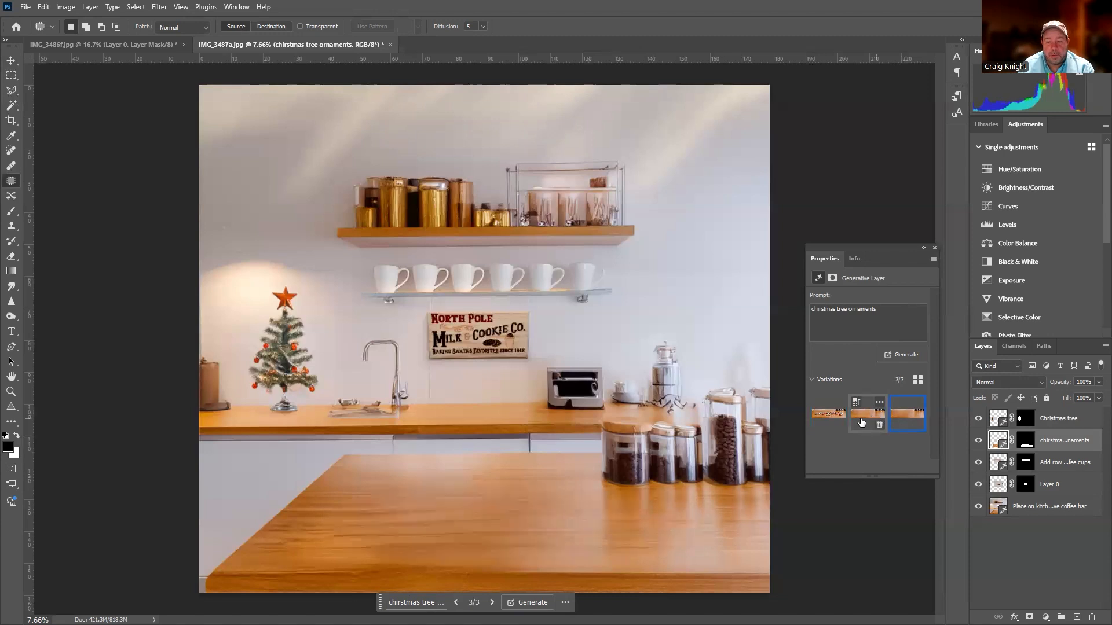
click(828, 414)
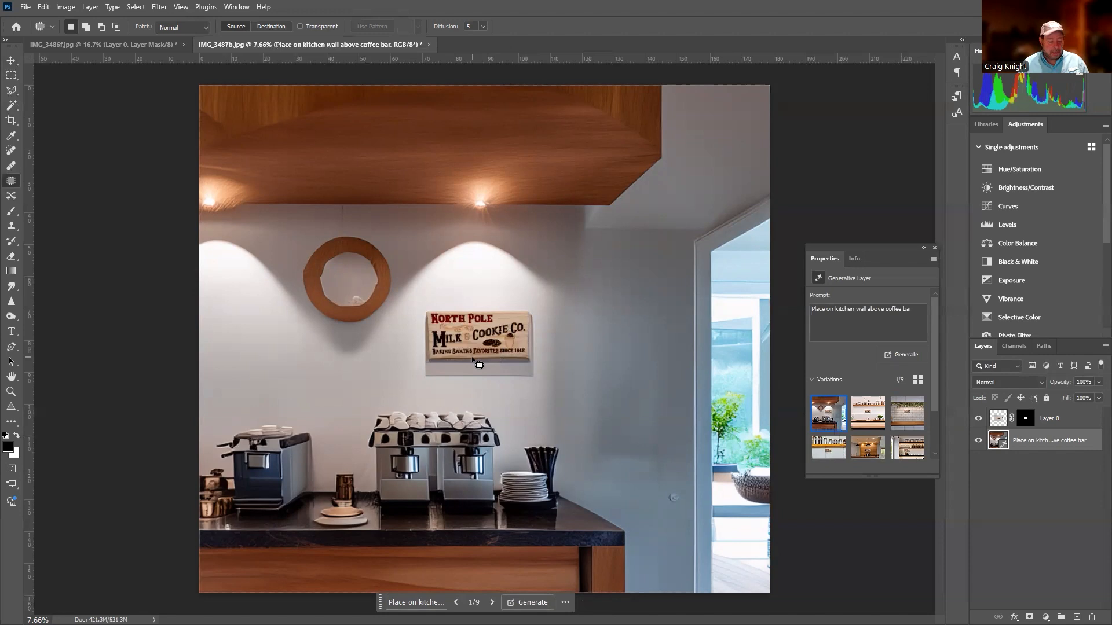
- Examine up close the sign's edges and the shadow beneath it in the espresso machine scene of IMG_3487b.jpg
scroll(489, 363, up, 3)
scroll(526, 366, up, 2)
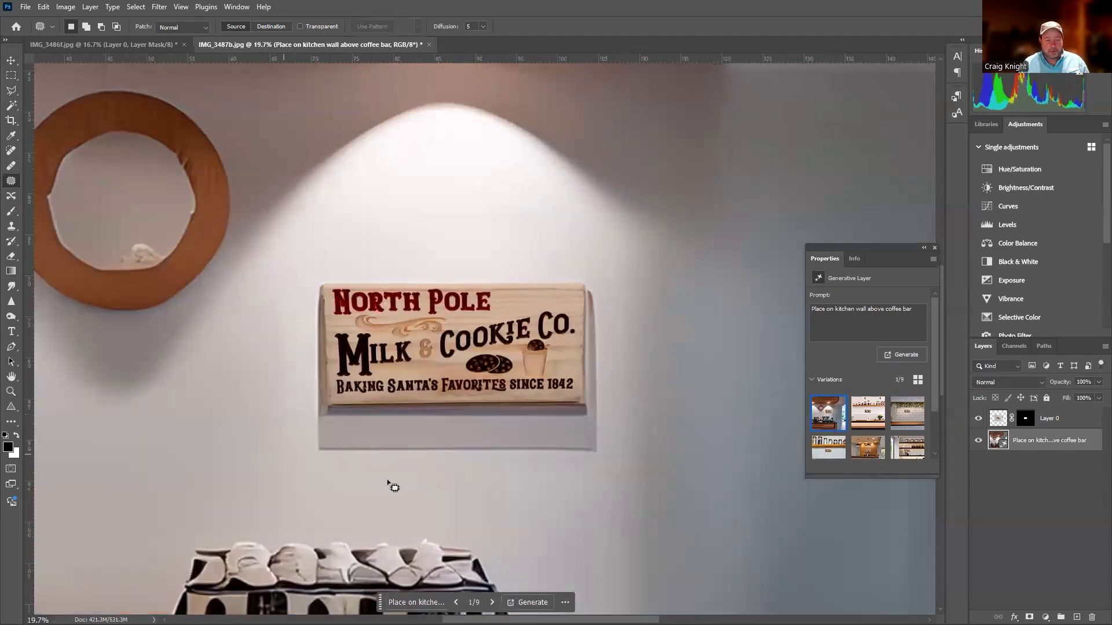
scroll(476, 464, up, 2)
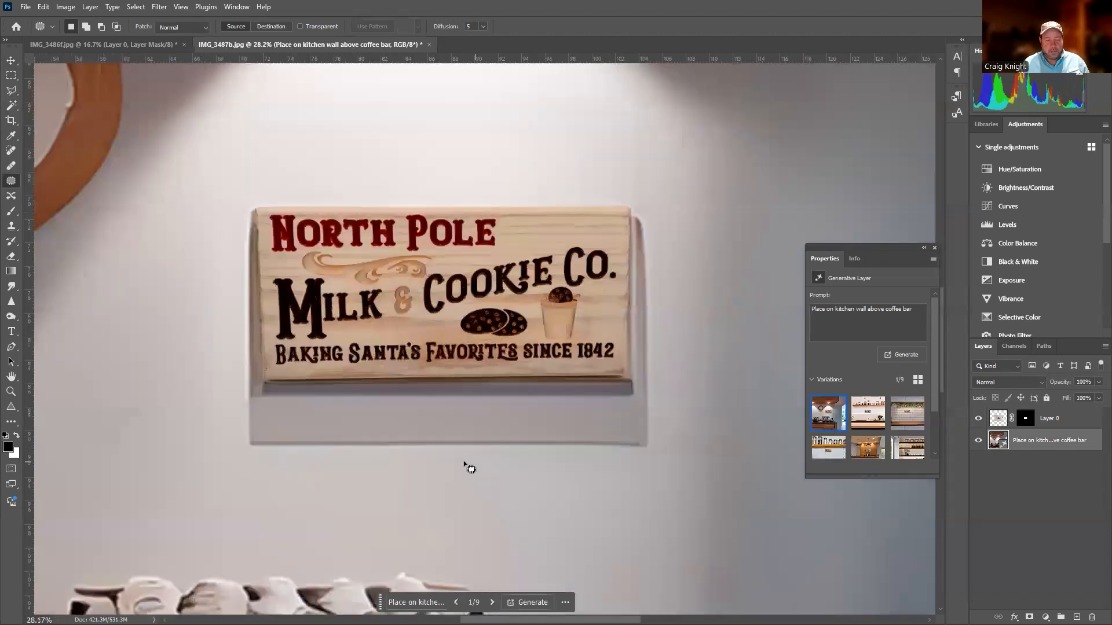
scroll(464, 462, up, 2)
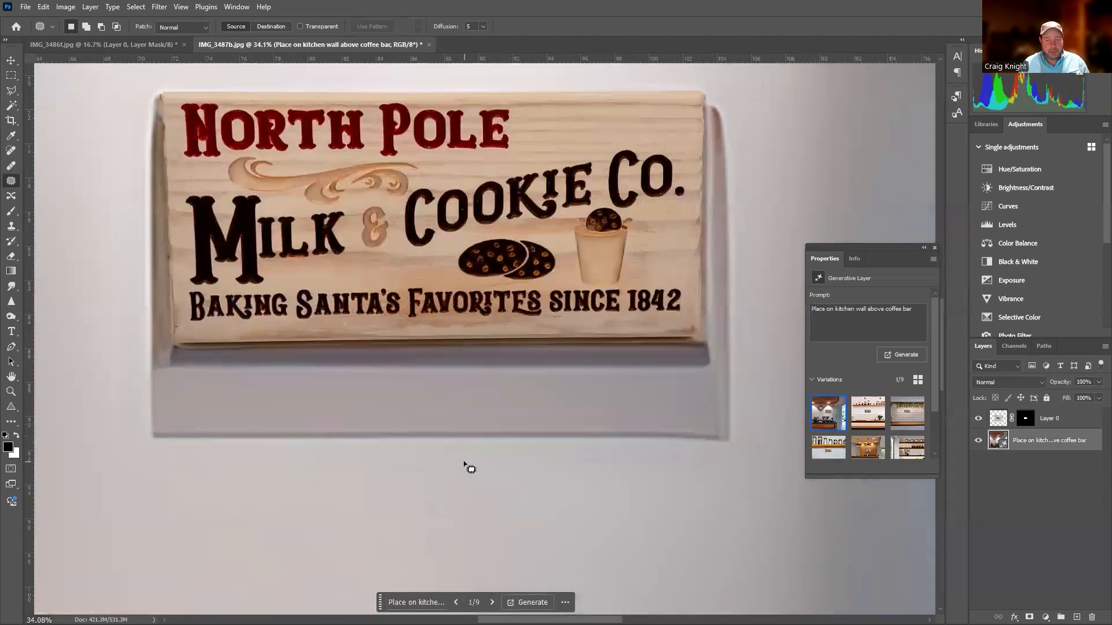
scroll(464, 464, down, 3)
scroll(466, 464, up, 3)
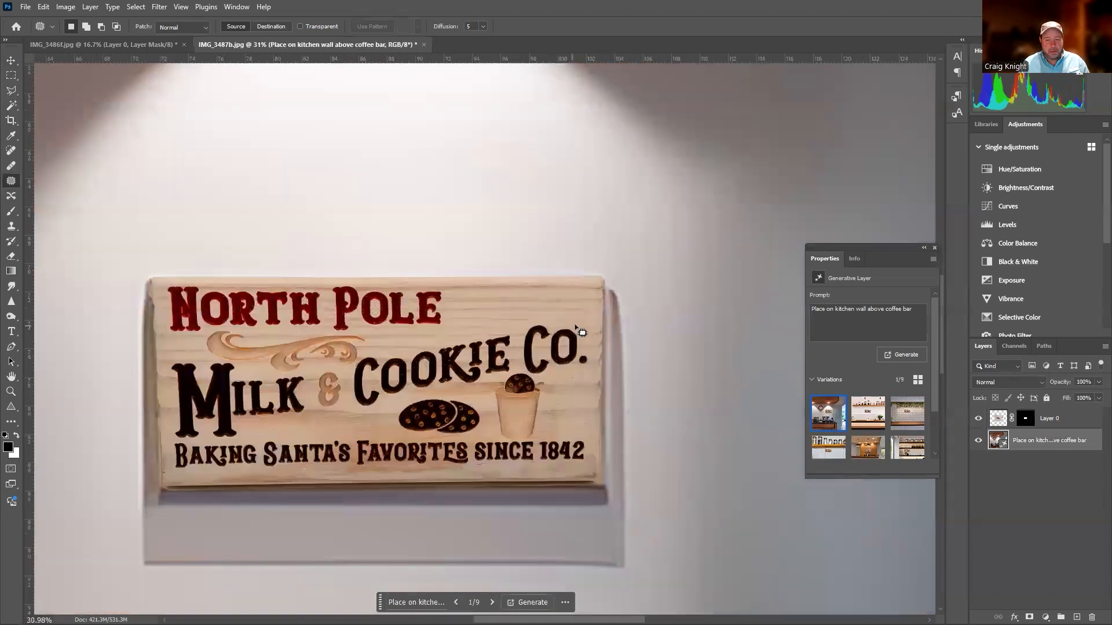
scroll(581, 330, up, 2)
scroll(556, 359, down, 5)
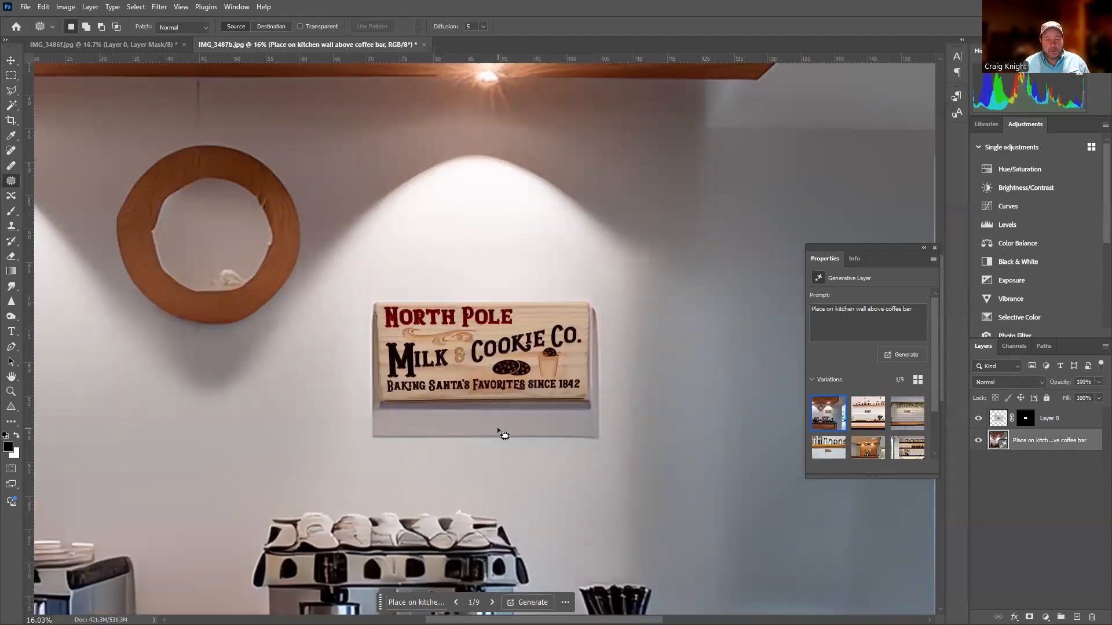
scroll(498, 431, down, 4)
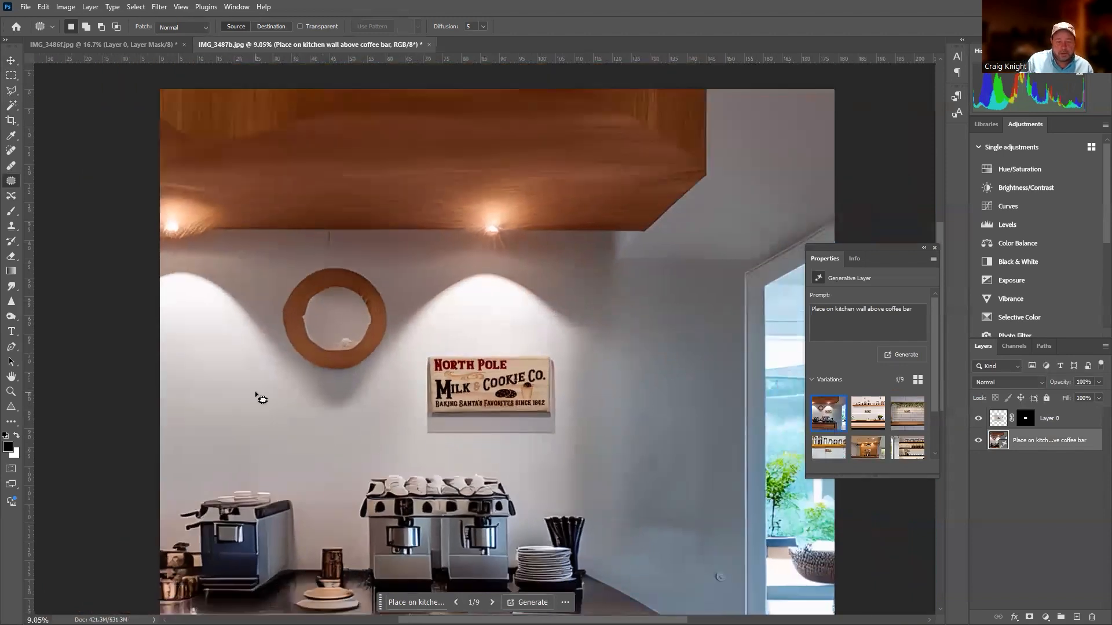
- Generate a fill on the wall above the small coffee machine with the prompt "Add christmas wreath" and choose the third variation
scroll(255, 393, down, 1)
mouse_move(227, 339)
mouse_down()
mouse_move(203, 347)
mouse_move(174, 402)
mouse_move(182, 450)
mouse_move(244, 463)
mouse_move(304, 430)
mouse_move(284, 363)
mouse_move(219, 333)
mouse_up()
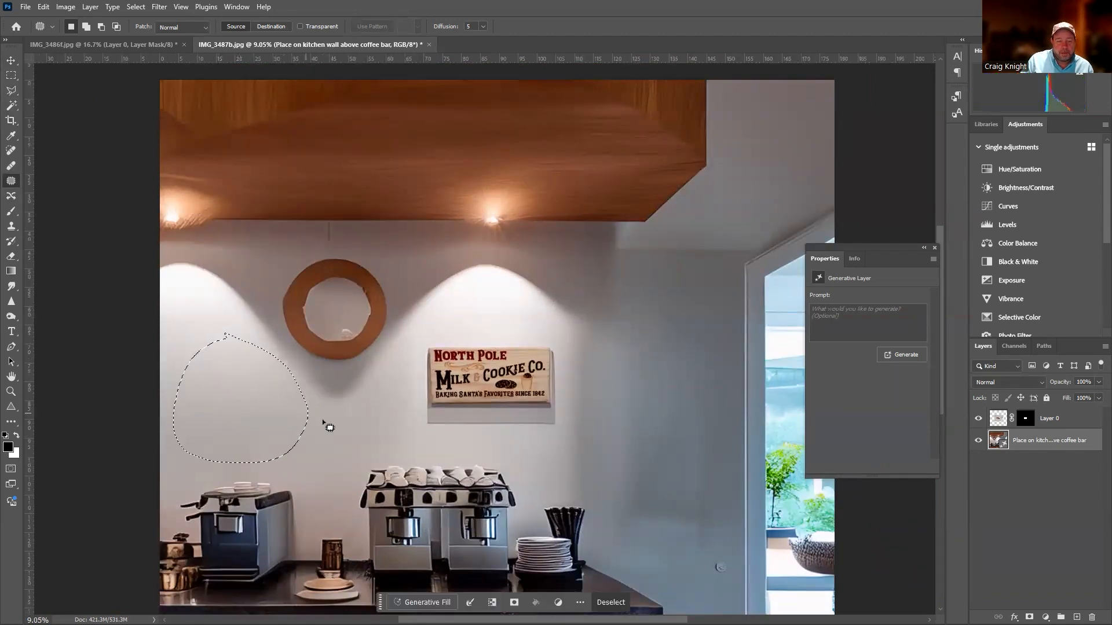
click(420, 599)
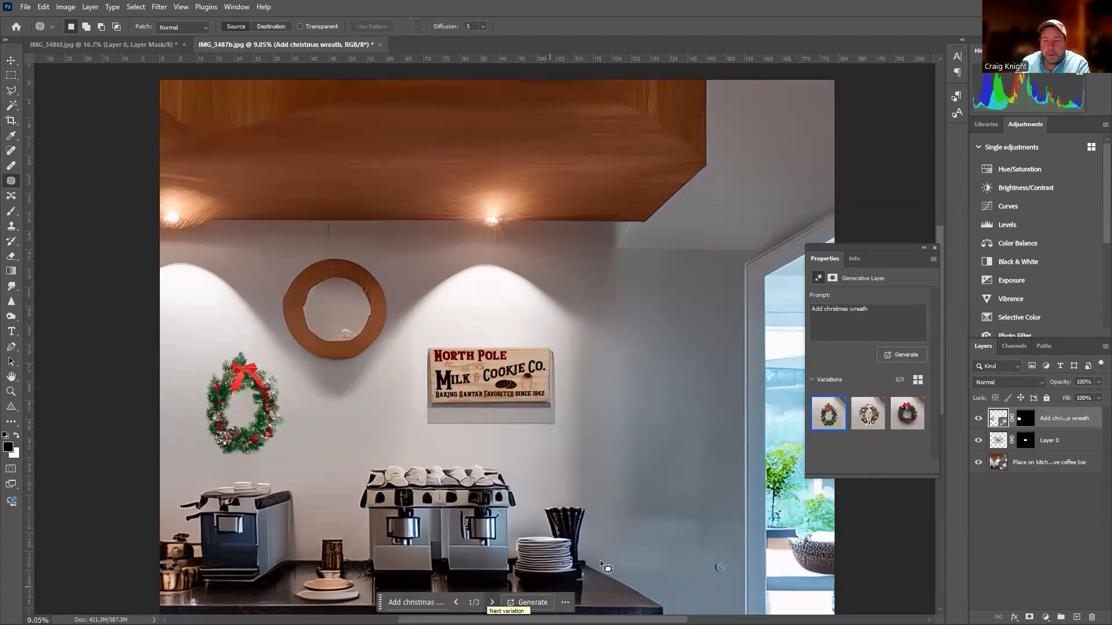
click(867, 419)
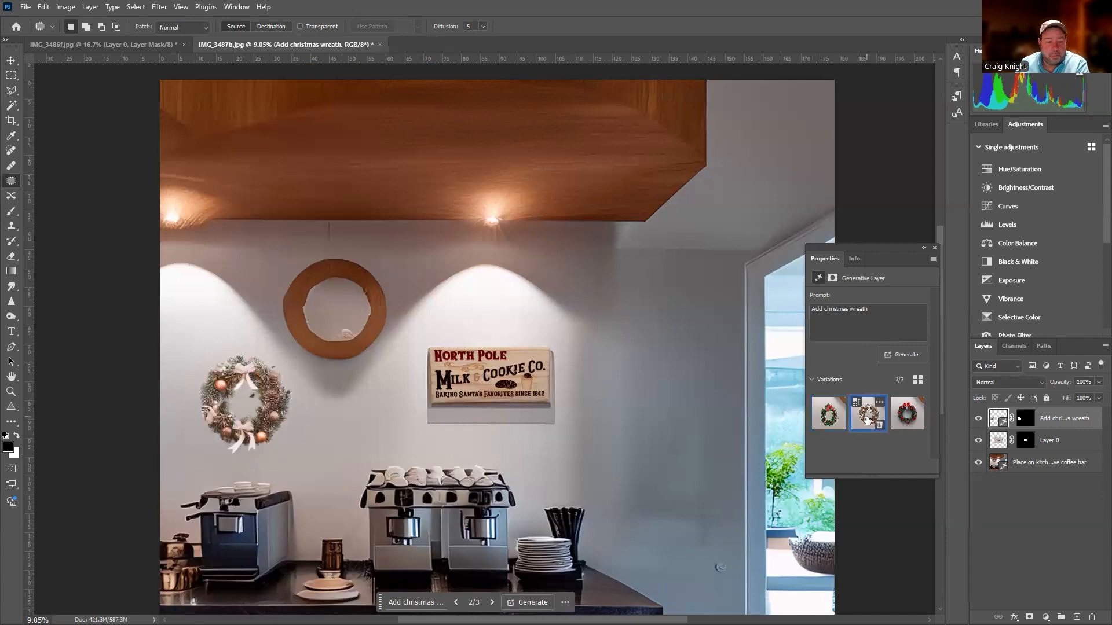
click(901, 416)
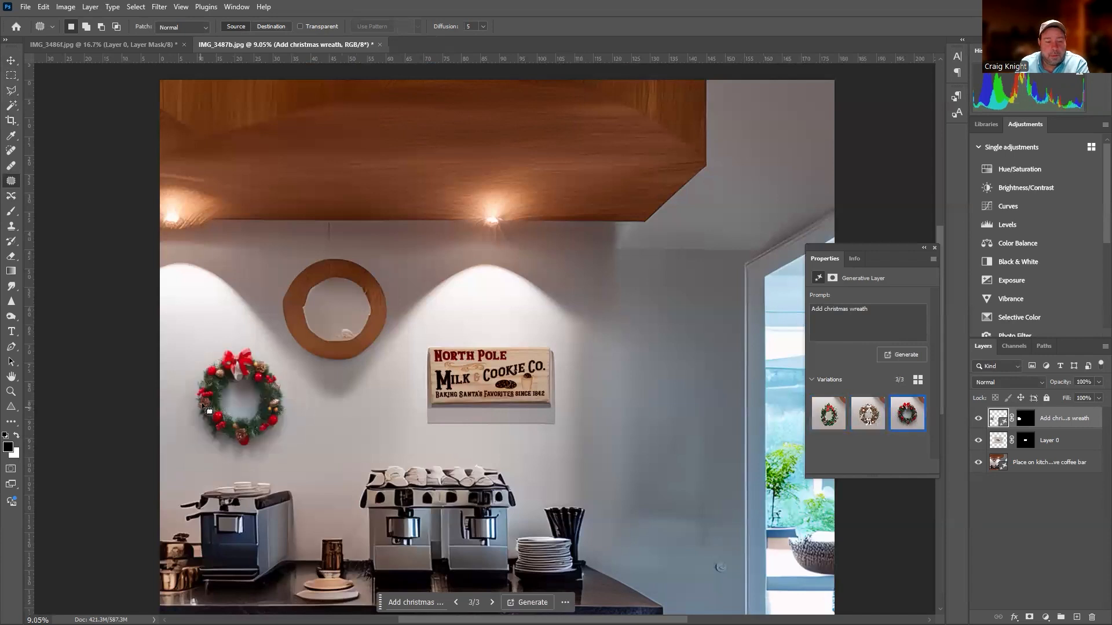
- Move the generated wreath slightly up and to the left on the wall and flatten the image into one layer
key(v)
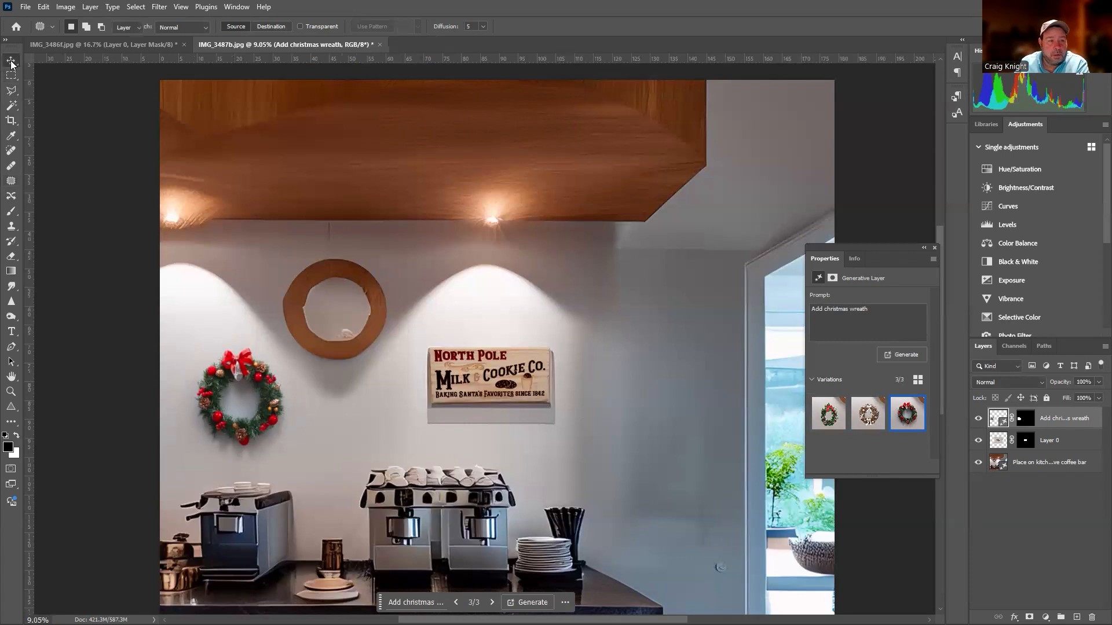
drag(241, 369, 227, 357)
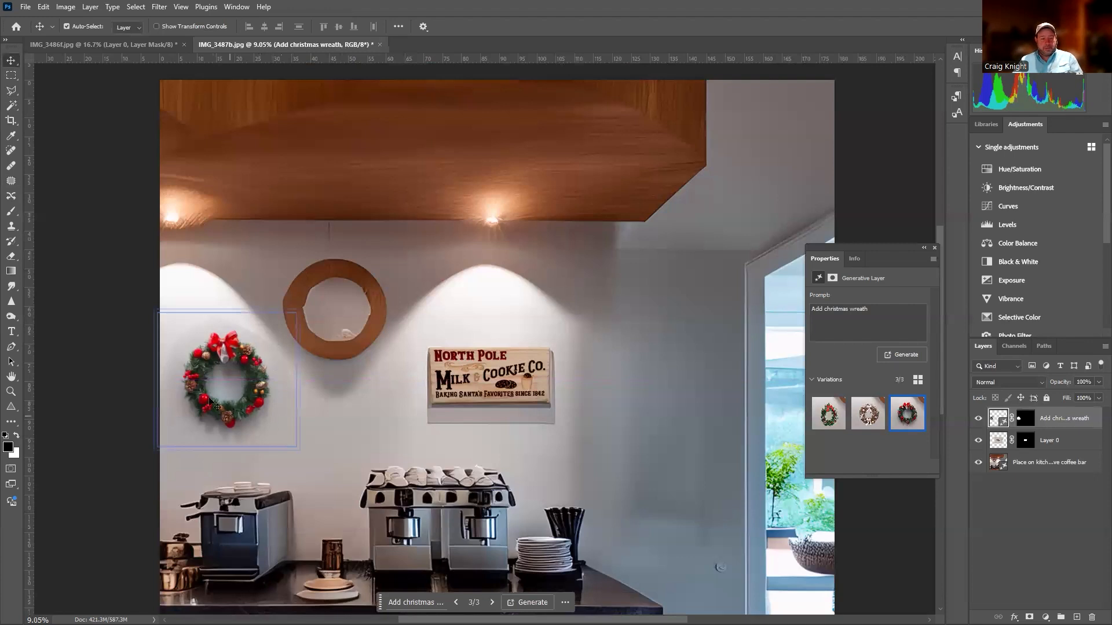
click(245, 341)
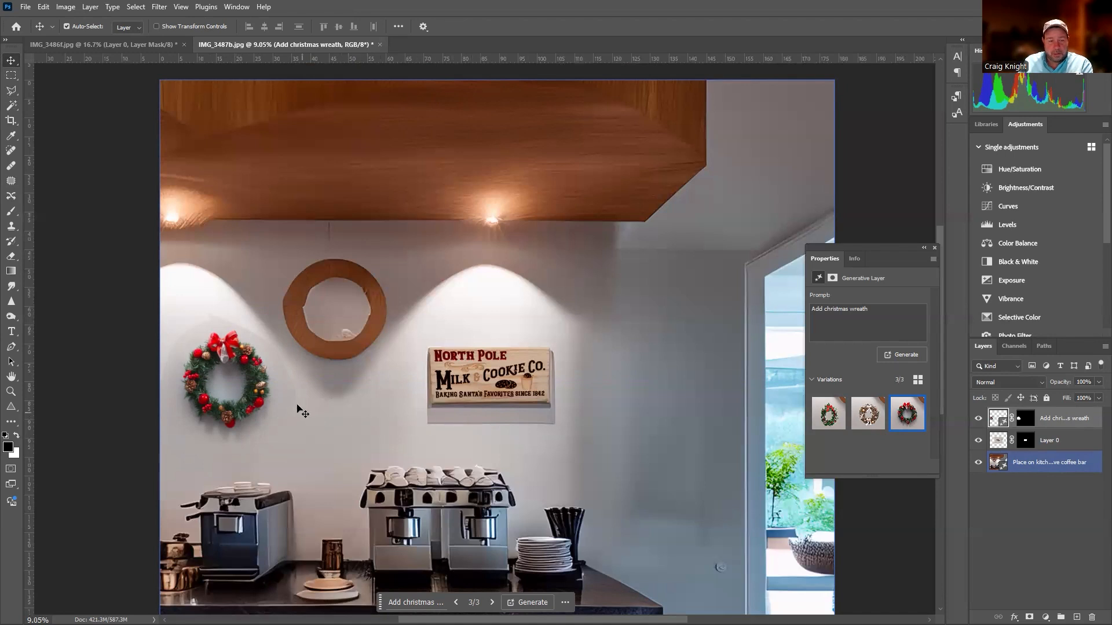
right_click(1024, 459)
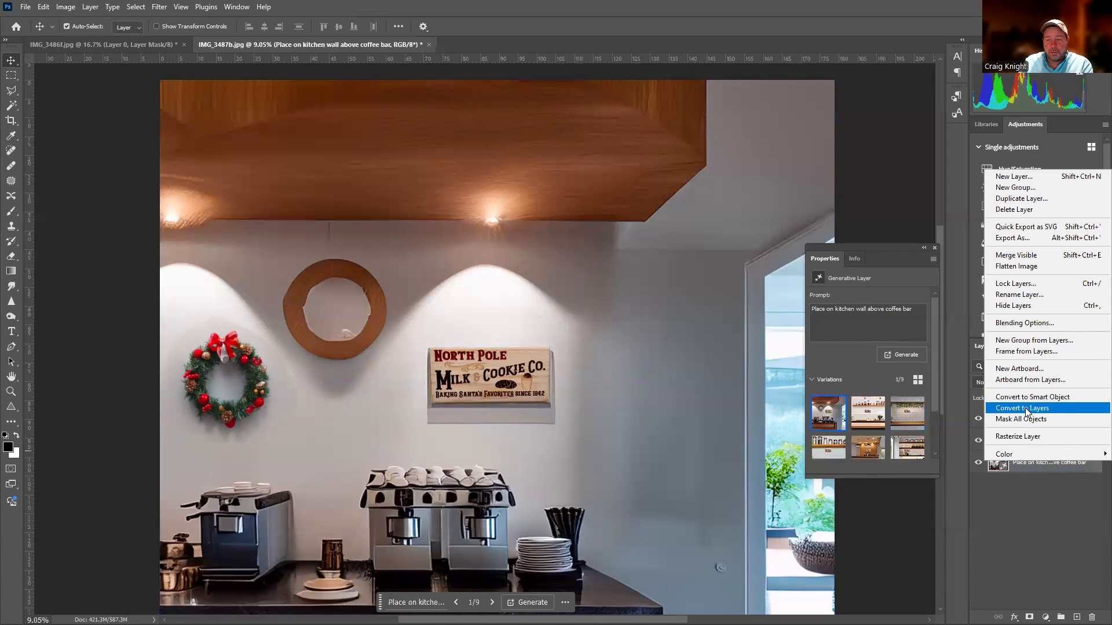
click(1032, 267)
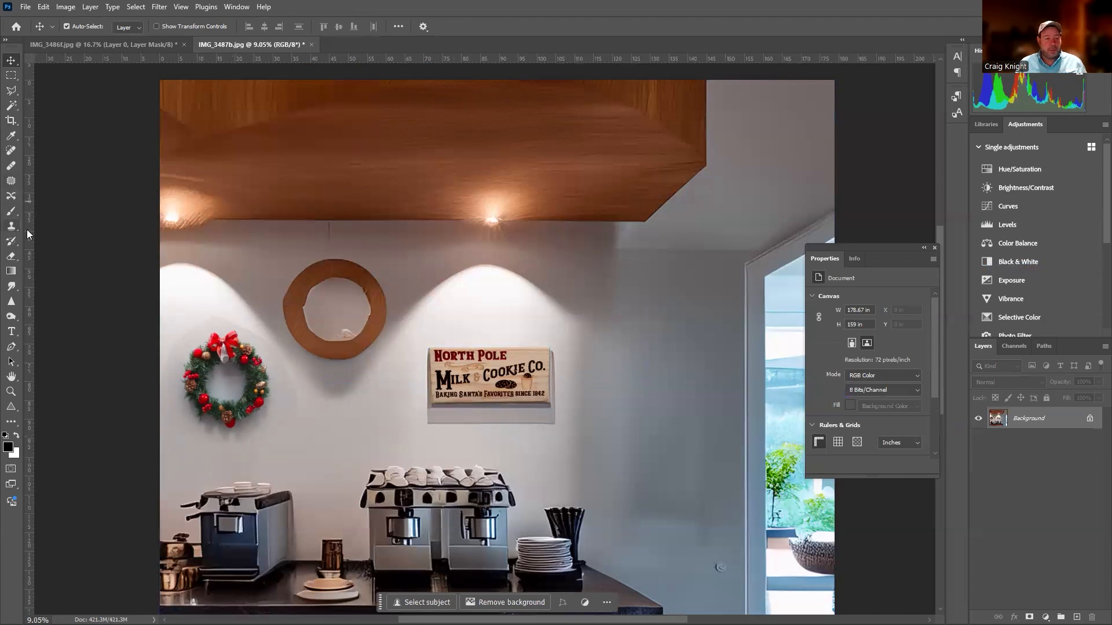
- Use the Clone Stamp at 41% opacity to blend the visible patch edges on the wall above and left of the wreath
key(s)
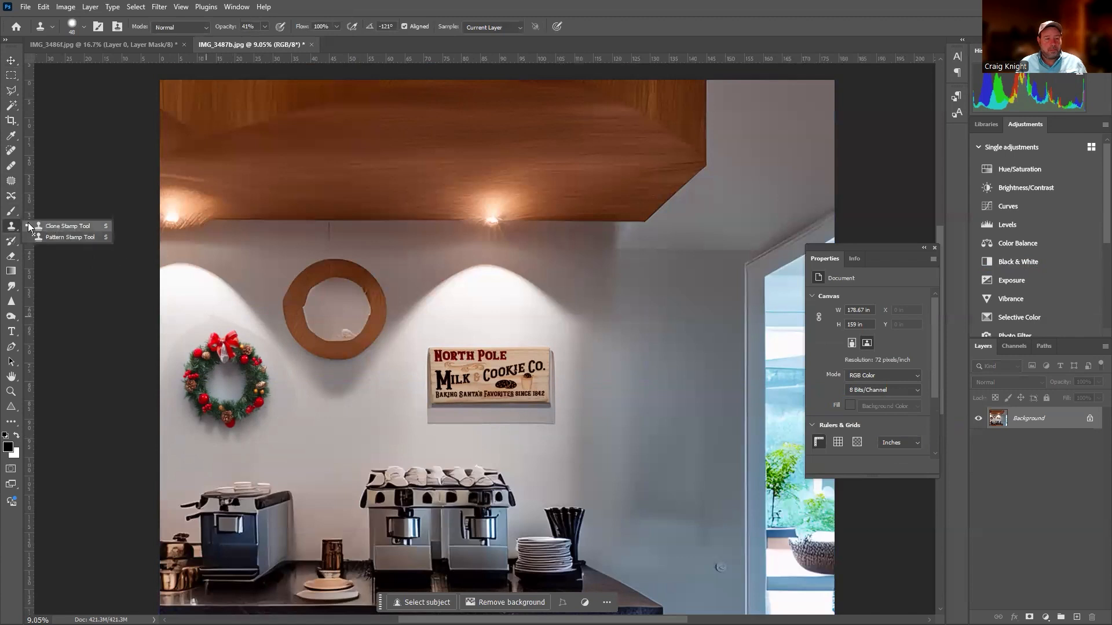
click(50, 227)
scroll(192, 318, up, 3)
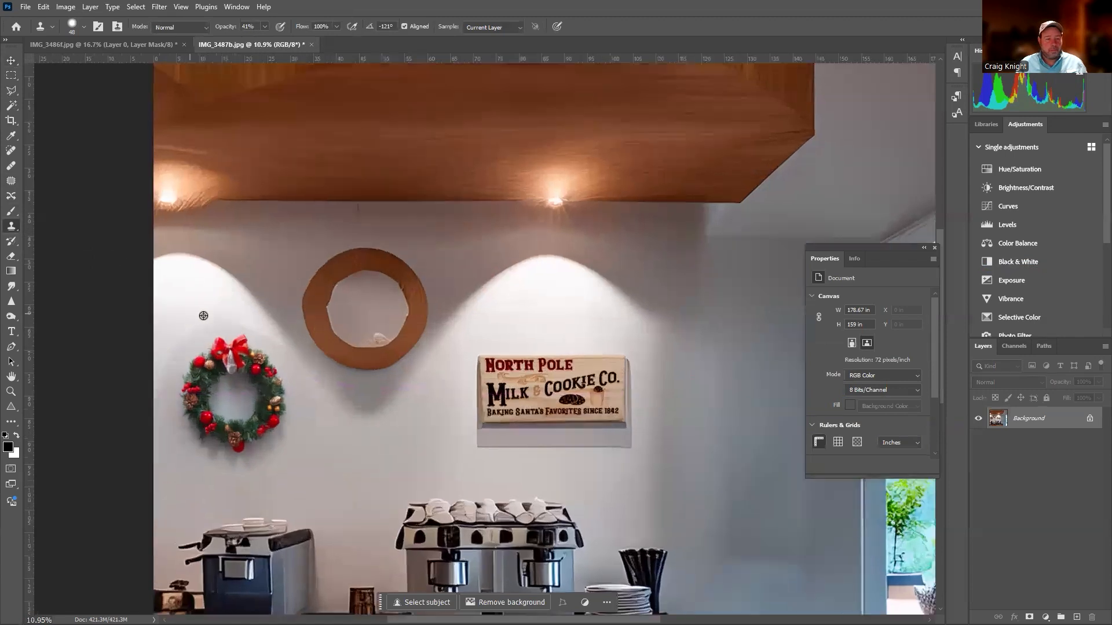
mouse_move(229, 313)
mouse_down()
mouse_move(171, 341)
mouse_move(255, 314)
mouse_move(292, 343)
mouse_move(242, 309)
mouse_move(283, 330)
mouse_move(261, 311)
mouse_move(199, 315)
mouse_move(155, 355)
mouse_move(168, 331)
mouse_move(149, 380)
mouse_move(194, 331)
mouse_move(166, 367)
mouse_up()
alt+click(230, 318)
alt+click(278, 320)
alt+click(268, 322)
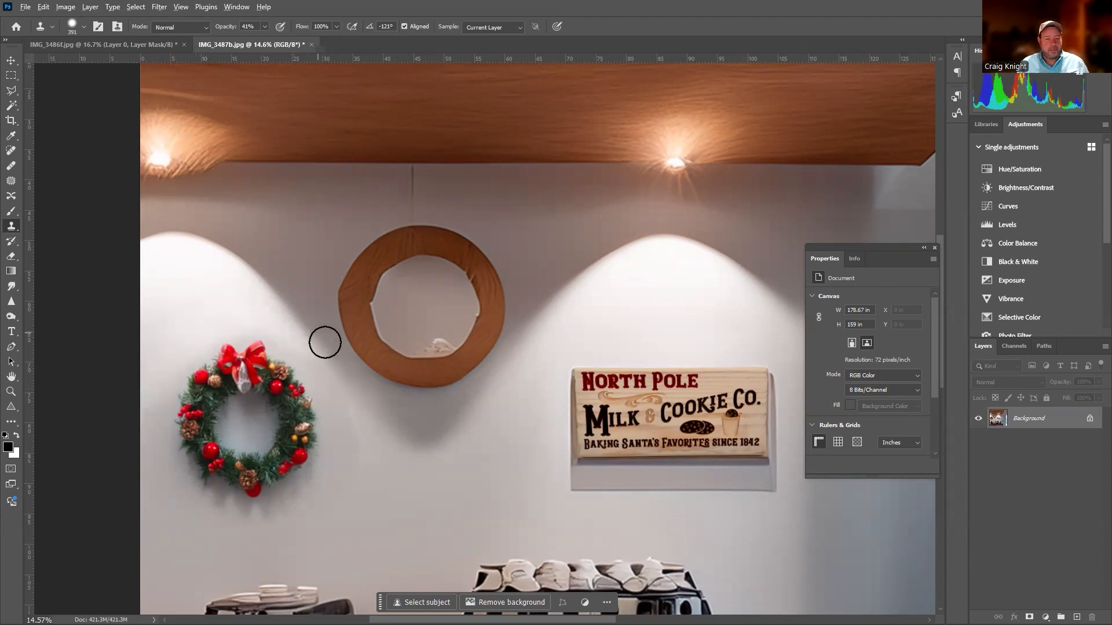
- Clone clean wall texture over the patch edges along the wreath's right side and upper right, sampling from the nearby wall
alt+click(363, 467)
drag(350, 440, 341, 406)
alt+click(286, 323)
drag(288, 342, 330, 387)
alt+click(254, 293)
mouse_move(236, 293)
mouse_down()
mouse_move(183, 292)
mouse_move(269, 314)
mouse_move(235, 288)
mouse_move(274, 319)
mouse_up()
alt+click(226, 278)
alt+click(214, 280)
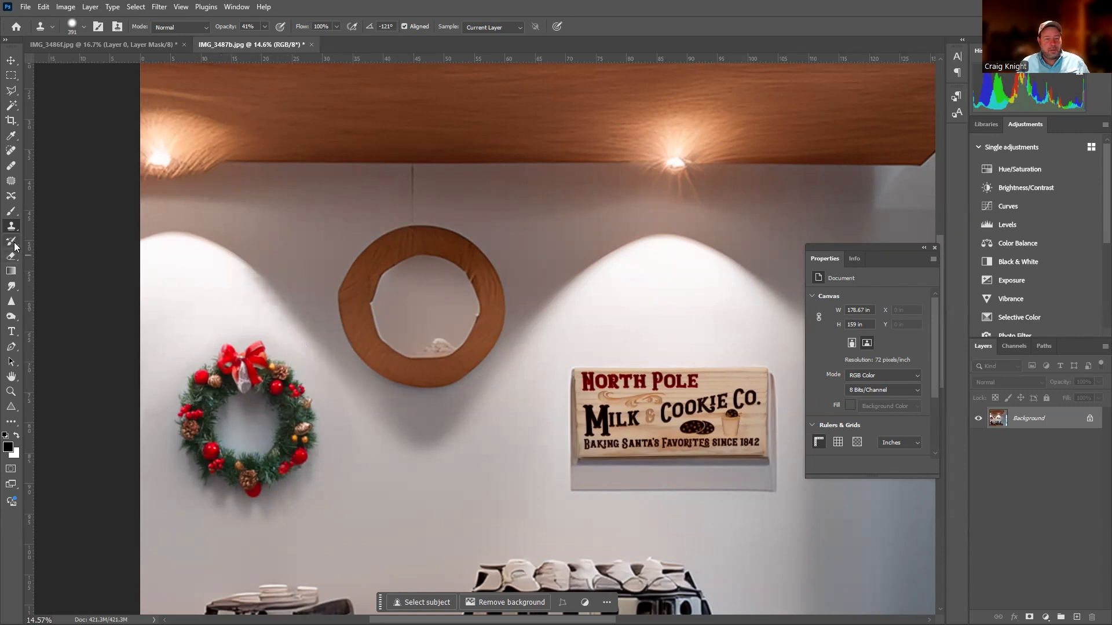
- Touch up the light-to-shadow transition between the wreath and the round wooden frame with short Clone Stamp strokes
key(y)
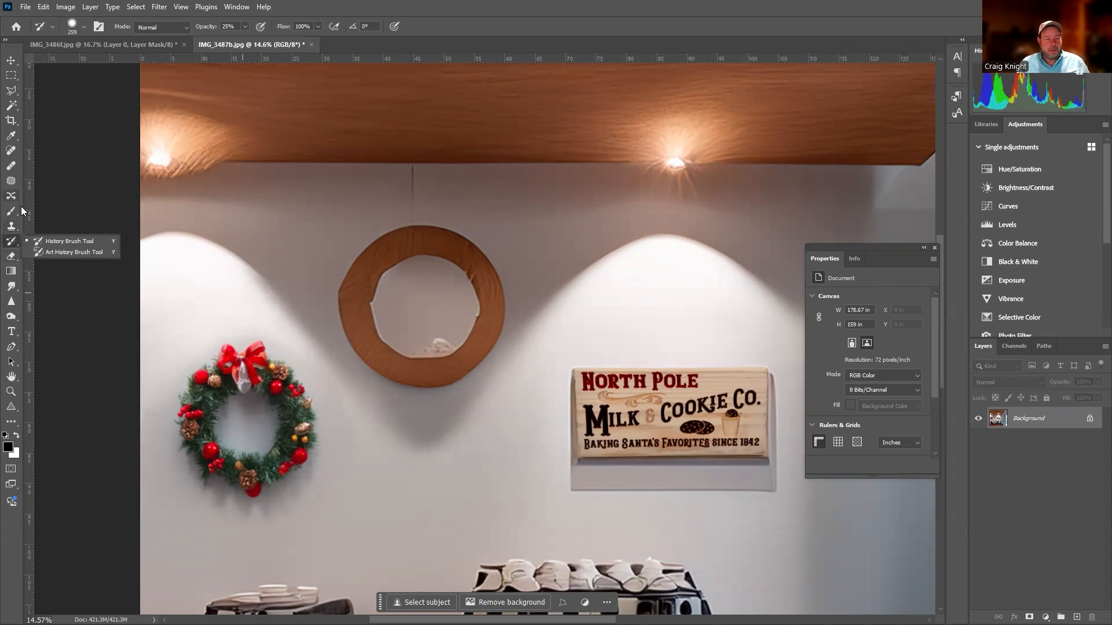
click(11, 227)
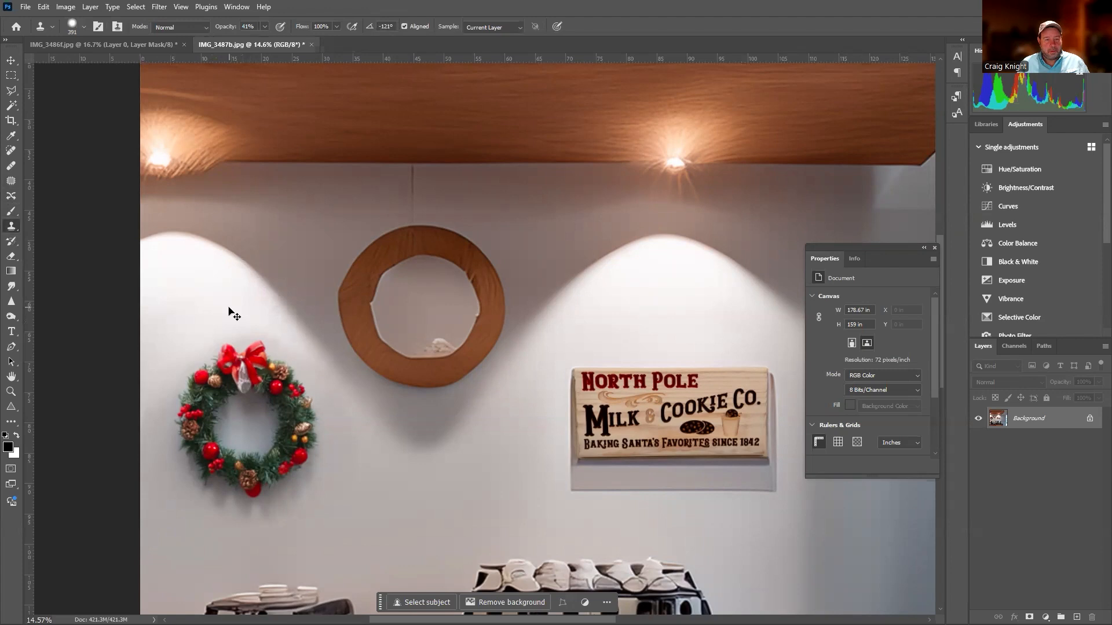
alt+click(277, 323)
drag(285, 342, 302, 358)
alt+click(279, 334)
click(296, 348)
alt+click(316, 375)
click(304, 356)
alt+click(308, 379)
click(322, 390)
- Enlarge the clone brush to 433 and cover the grey box-shaped shadow below and right of the sign with clean wall
alt+click(581, 514)
key(])
key(])
key(])
mouse_move(581, 503)
mouse_down()
mouse_move(540, 508)
mouse_move(713, 504)
mouse_move(481, 495)
mouse_move(771, 503)
mouse_move(588, 496)
mouse_move(772, 481)
mouse_move(595, 493)
mouse_move(687, 489)
mouse_move(554, 481)
mouse_move(762, 484)
mouse_move(720, 495)
mouse_move(623, 486)
mouse_up()
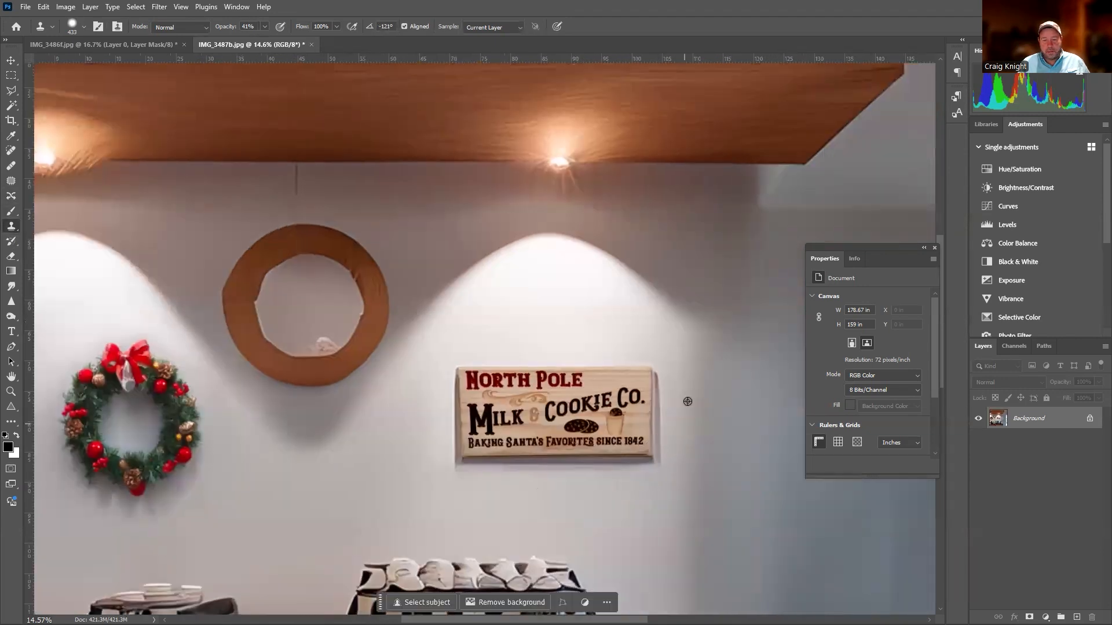
mouse_move(668, 398)
mouse_down()
mouse_move(657, 398)
mouse_move(664, 373)
mouse_move(670, 459)
mouse_move(663, 369)
mouse_move(669, 473)
mouse_up()
alt+click(671, 379)
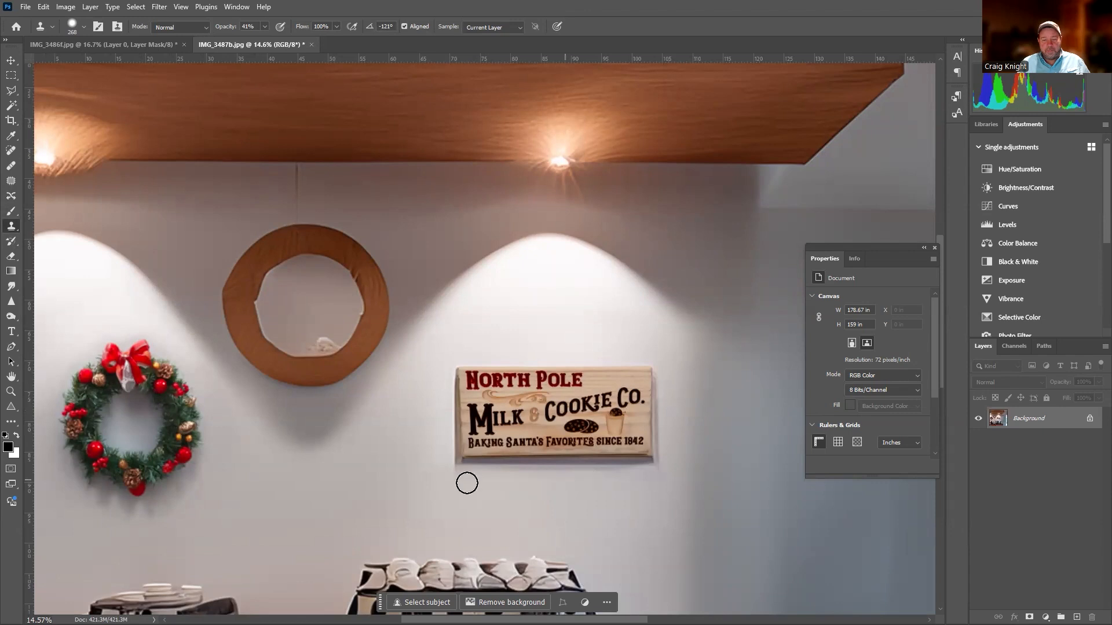
- Clone clean wall over the remaining shadow traces around the sign's lower-left corner
alt+click(447, 479)
drag(393, 497, 393, 487)
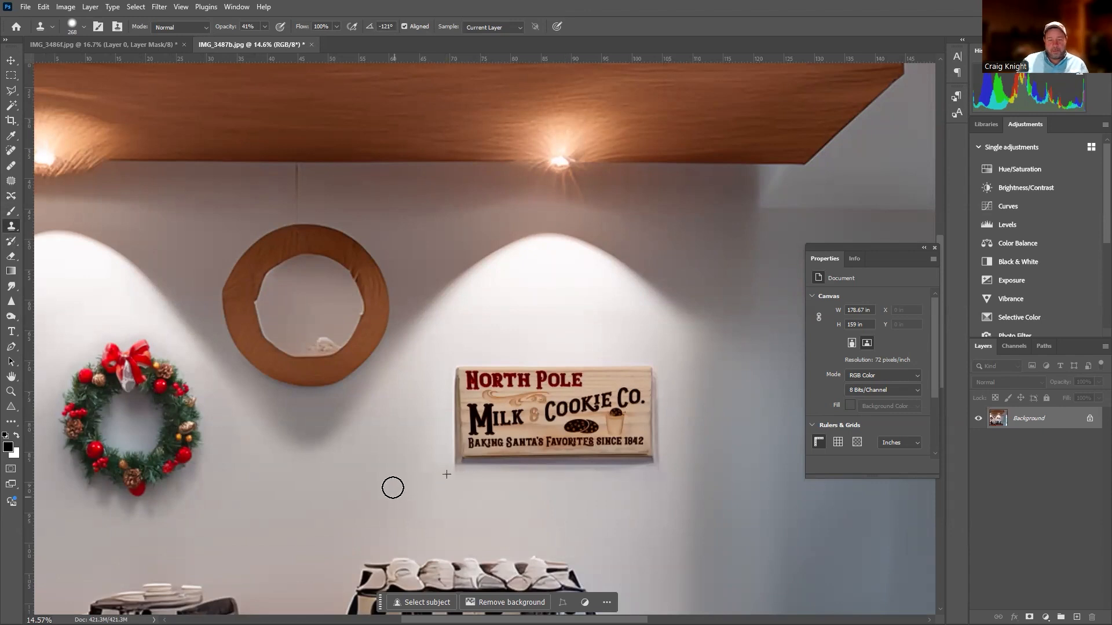
key(ctrl+minus)
key(ctrl+minus)
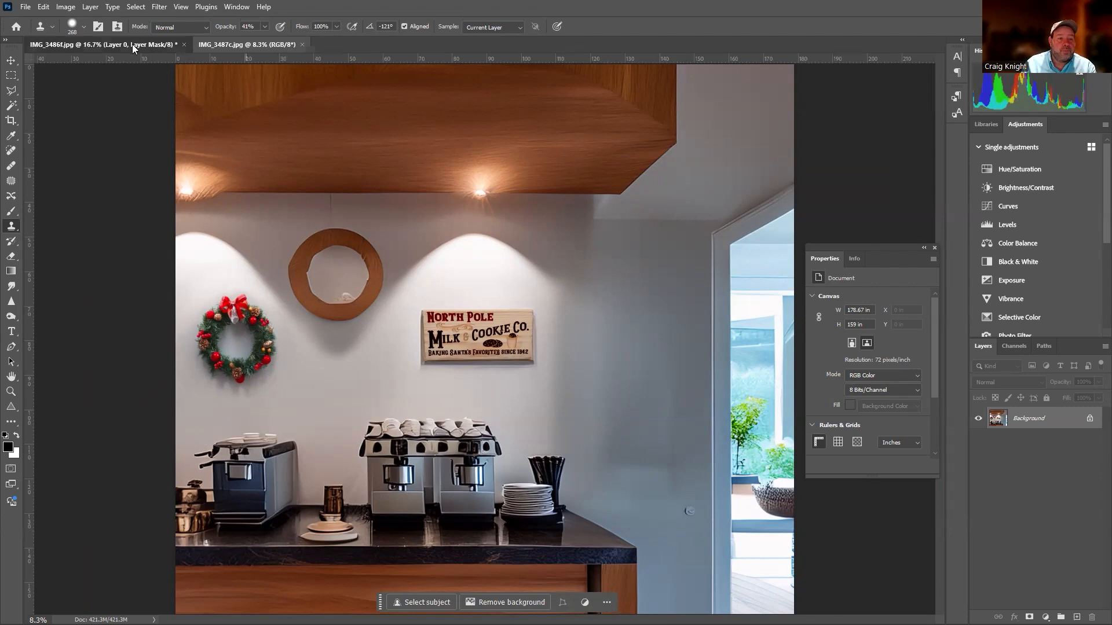
key(ctrl+Tab)
click(225, 44)
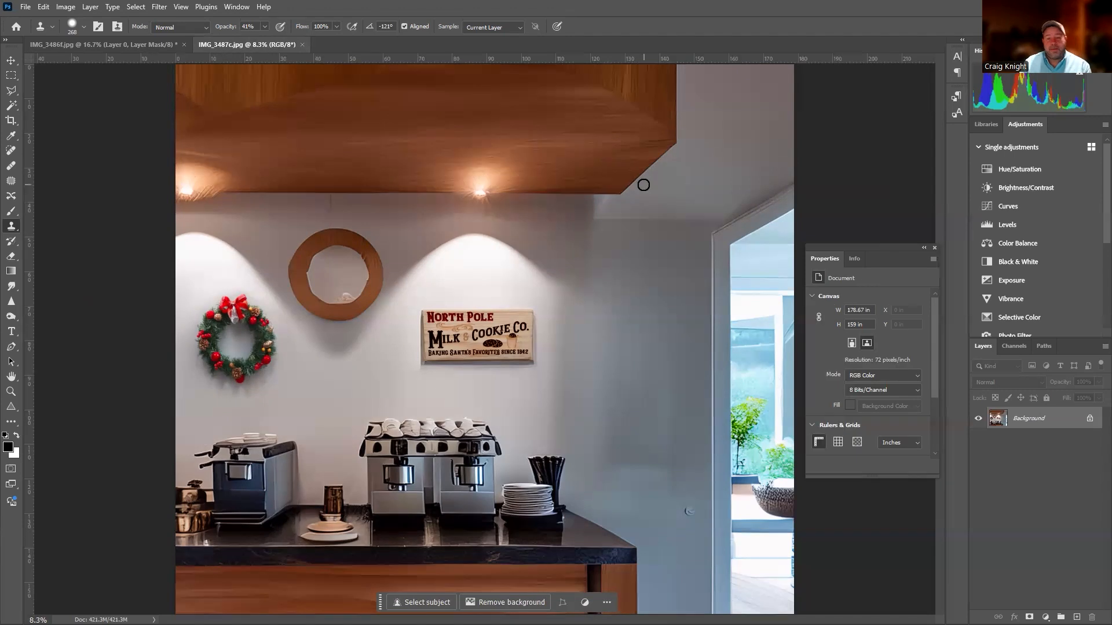